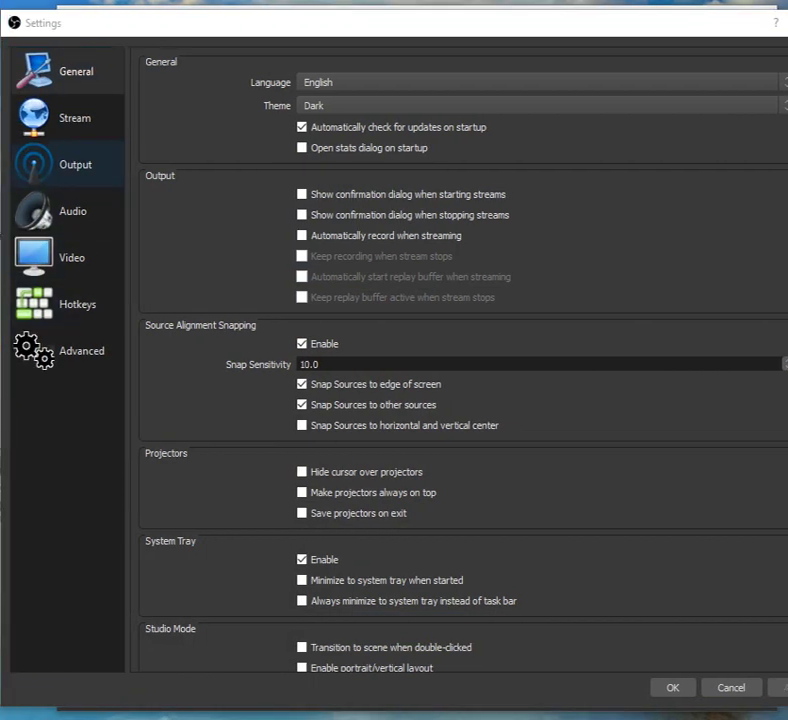
View the Stream settings and widen the main window.
click(74, 118)
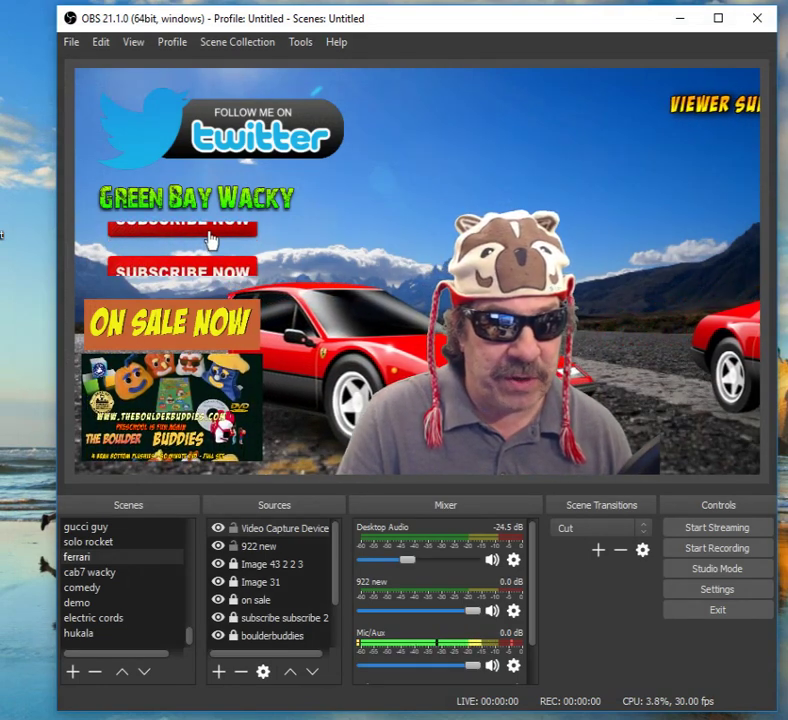
drag(1, 352, 42, 352)
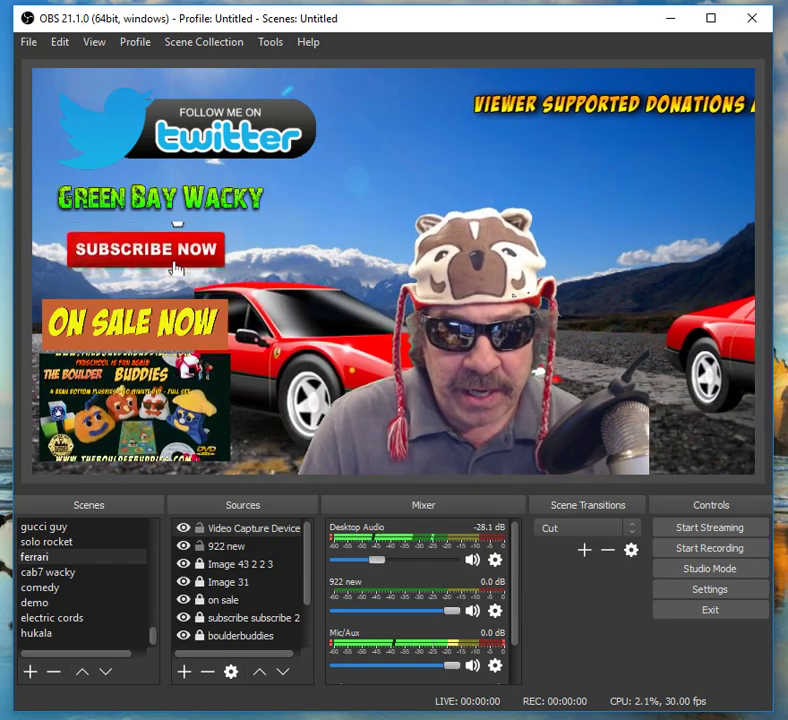
Set the Desktop Audio level to about -12.9 dB and mute the 922 new audio in the mixer.
drag(377, 560, 453, 560)
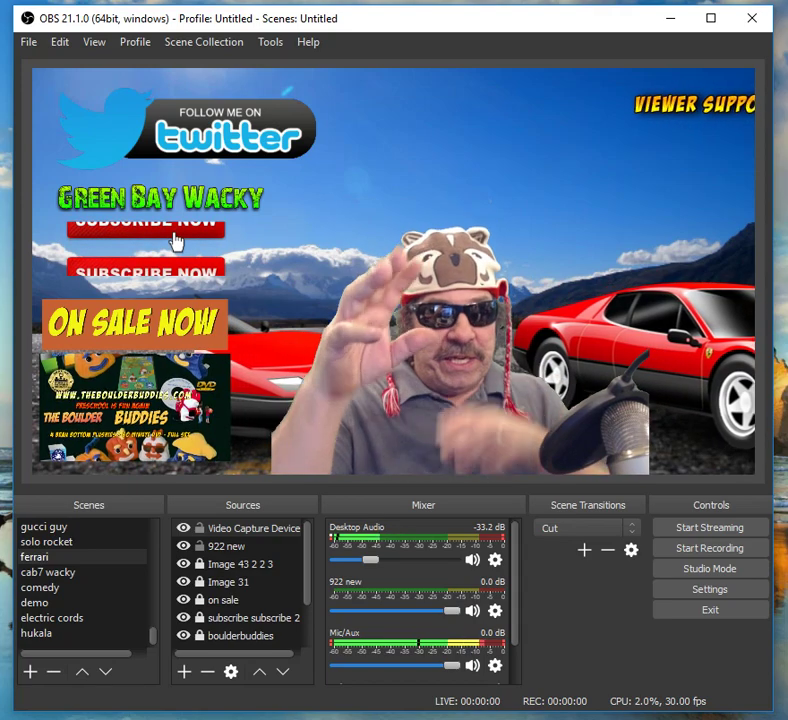
click(473, 611)
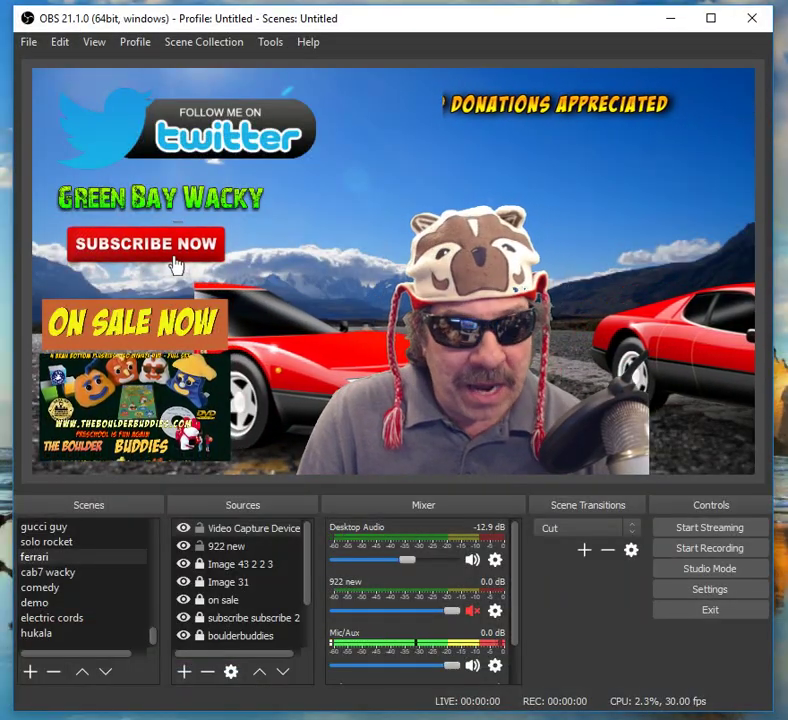
Add a new scene named "tutorial" to the end of the scene list.
click(48, 633)
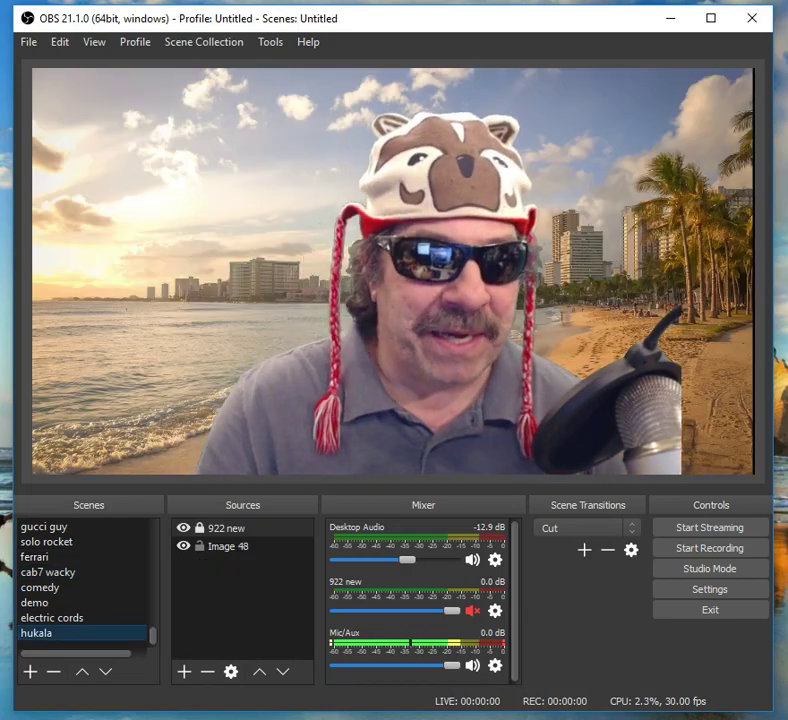
click(30, 671)
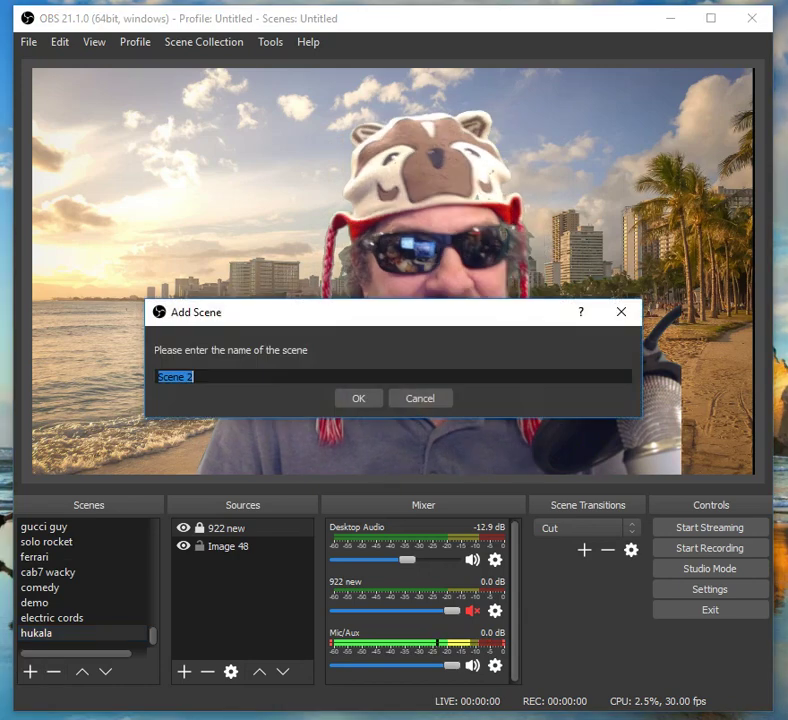
key(BackSpace)
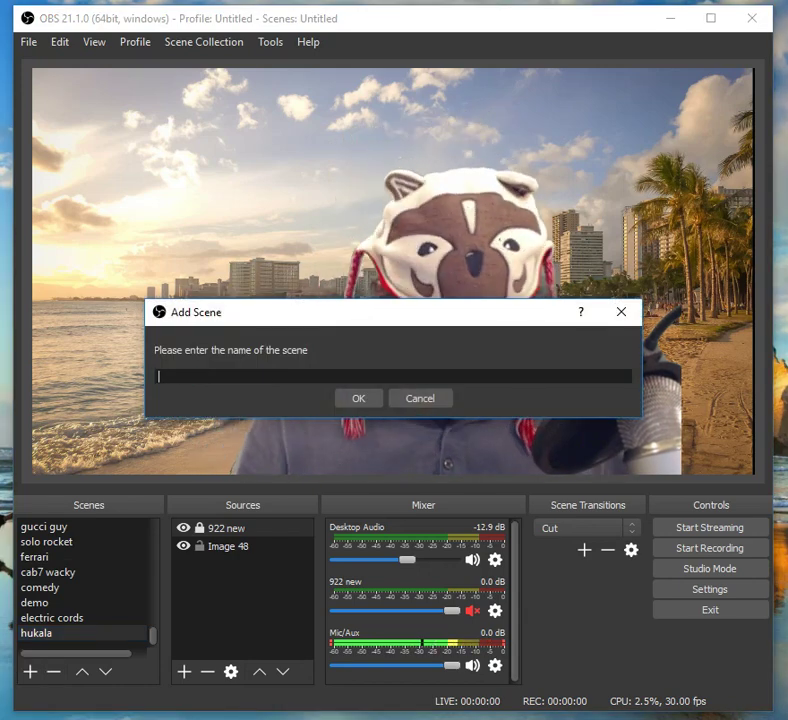
text(tutorial)
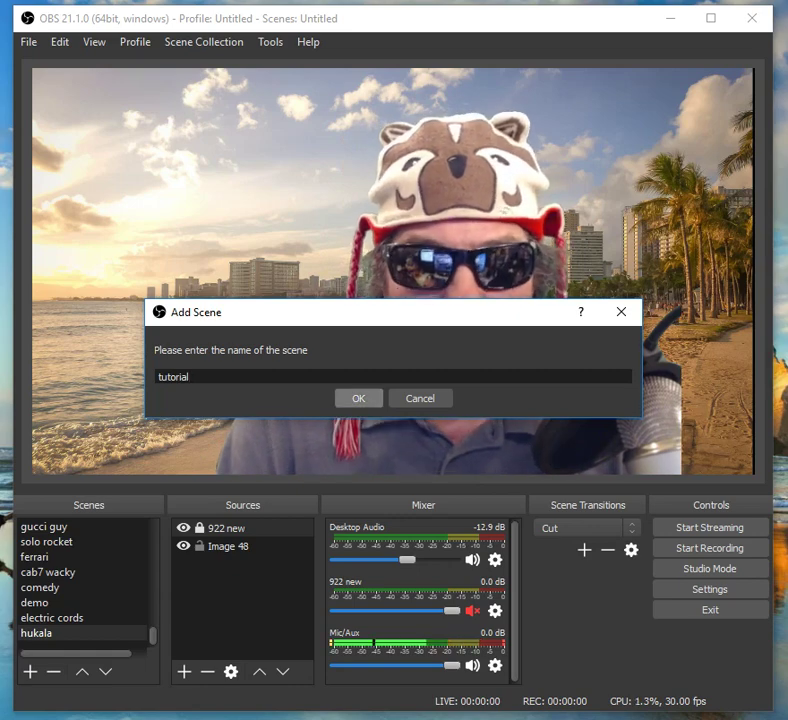
key(Return)
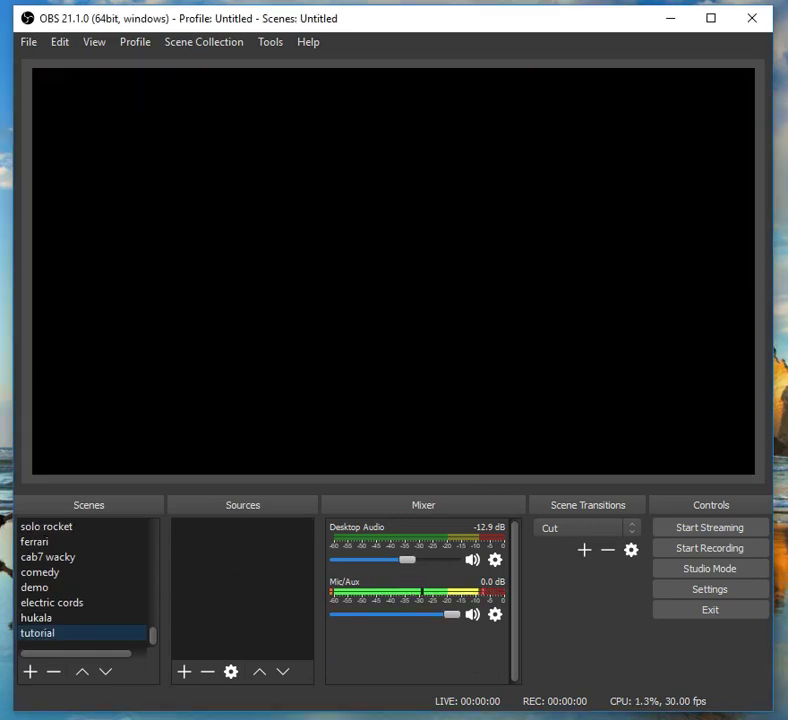
Add a newly created Video Capture Device source using the c922 Pro Stream Webcam to the tutorial scene.
click(184, 671)
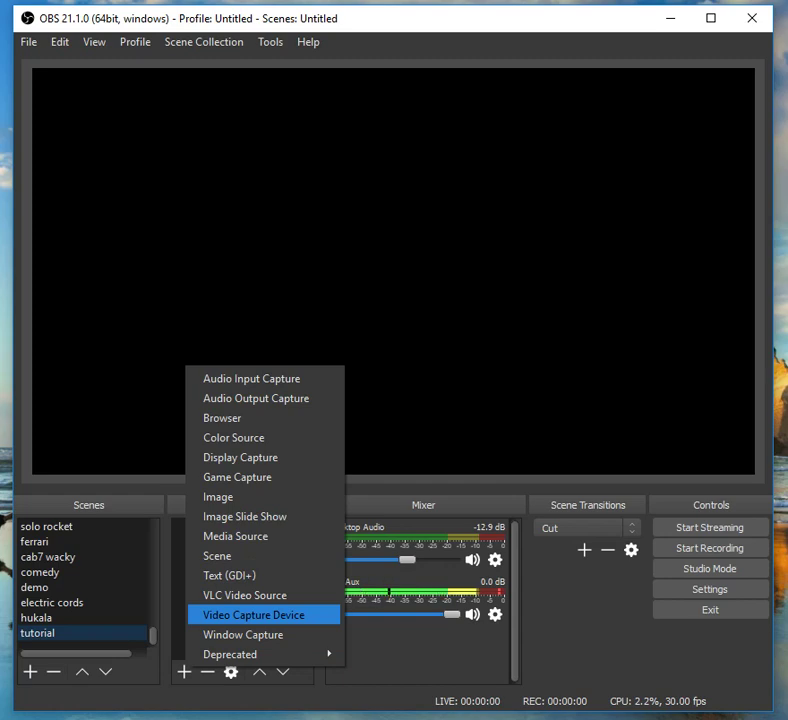
click(253, 615)
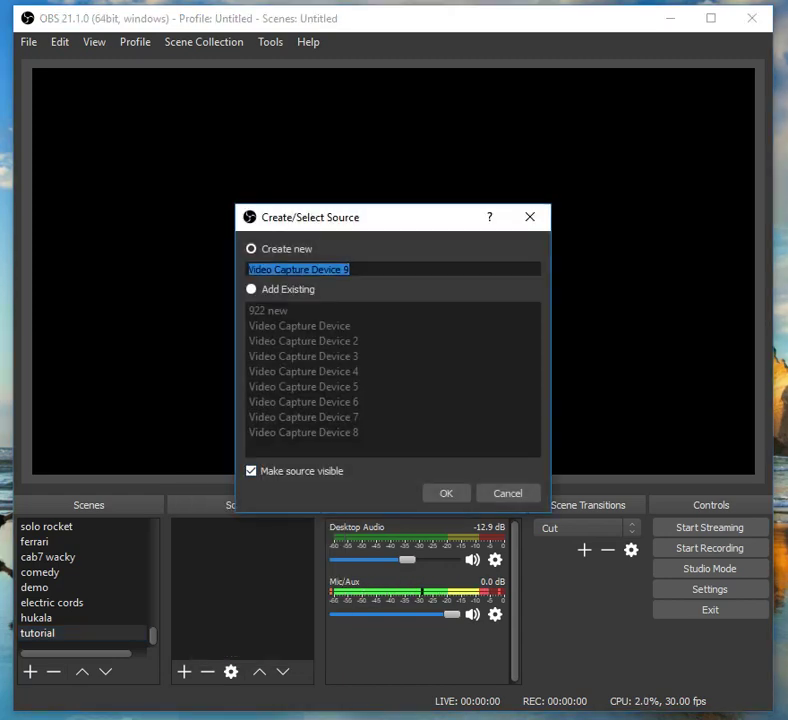
click(253, 289)
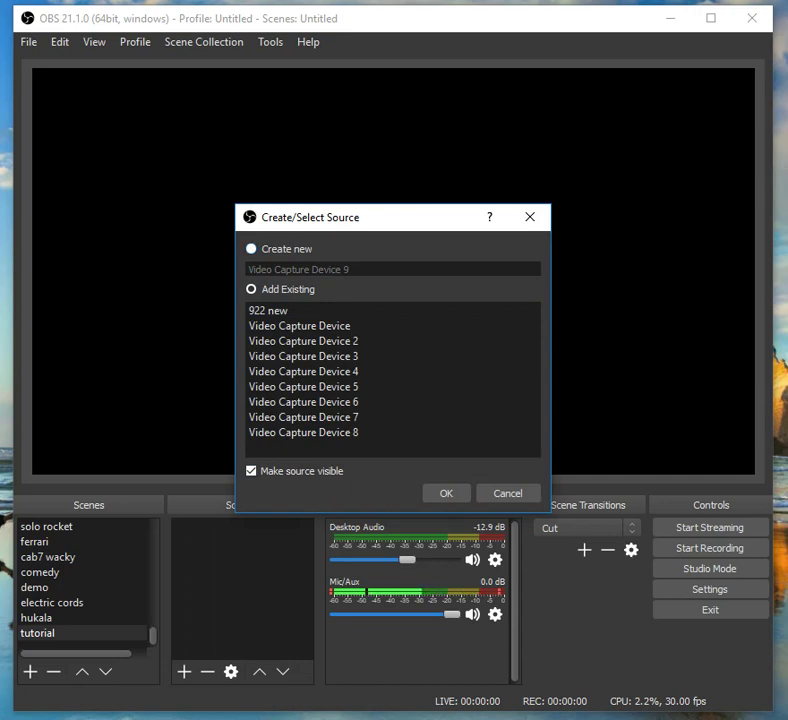
click(252, 249)
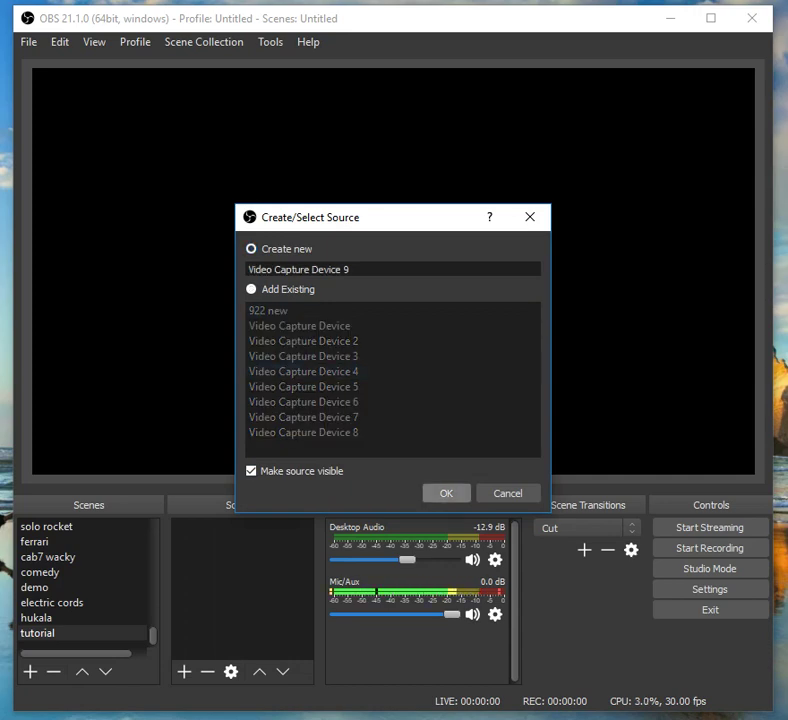
key(Return)
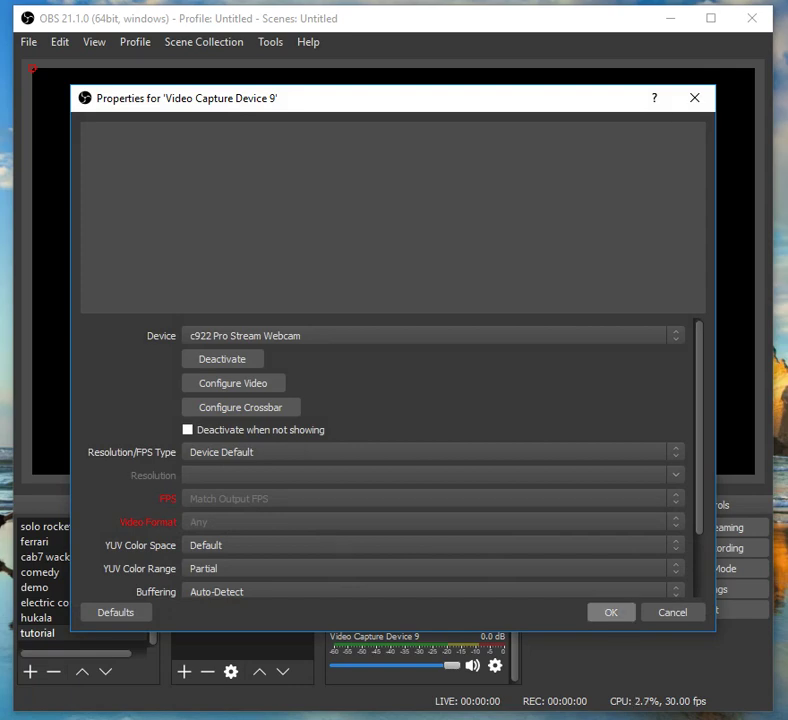
key(Return)
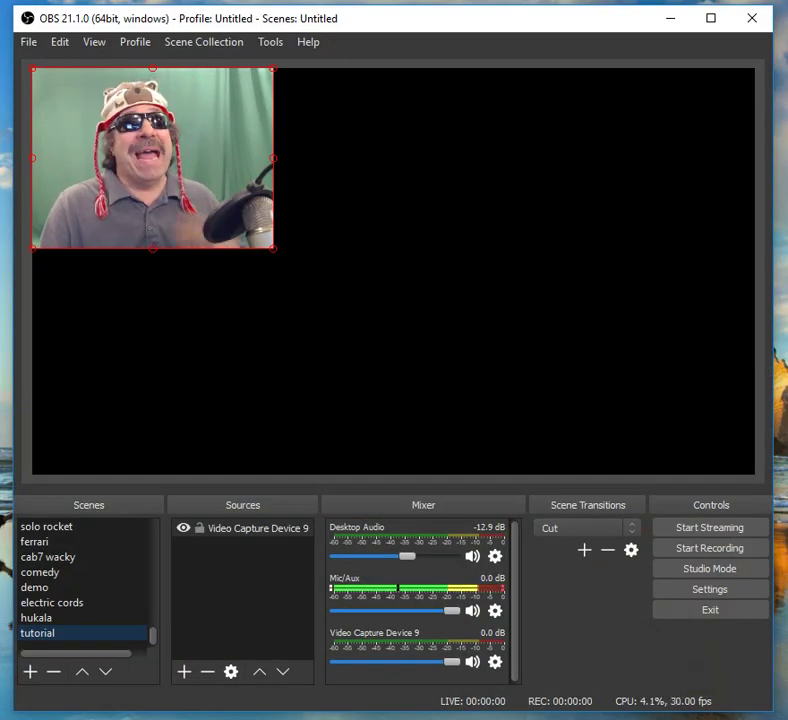
Move the webcam image towards the middle of the canvas and enlarge it to fill most of the height.
drag(152, 158, 340, 216)
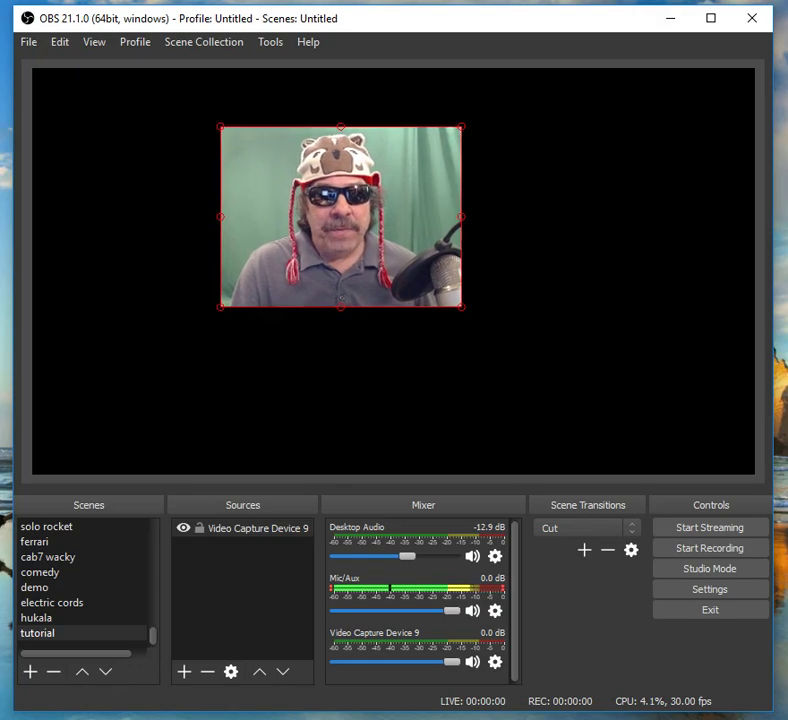
click(540, 300)
click(340, 216)
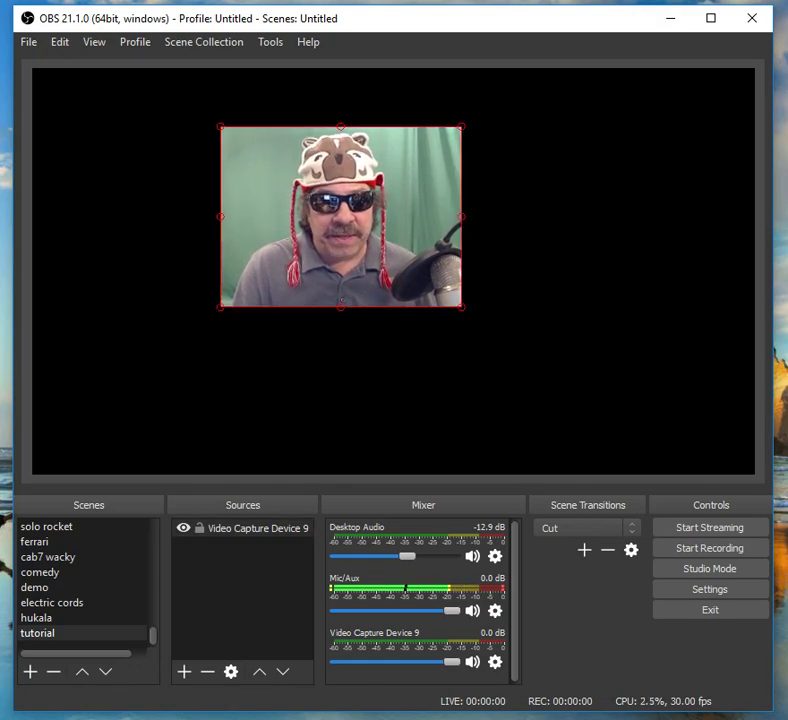
drag(461, 307, 385, 276)
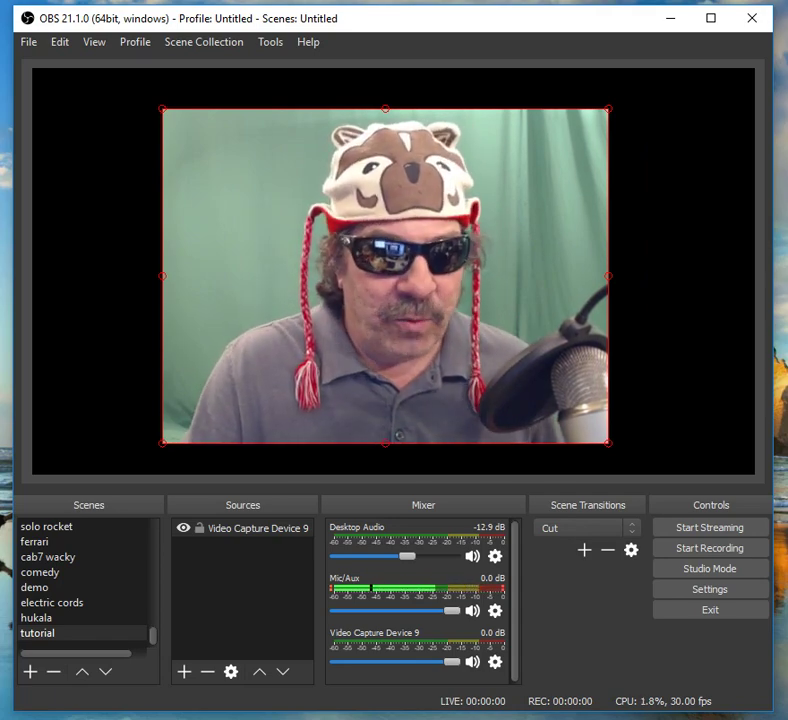
Duplicate the tutorial scene as "tutorial 2" and return to the original tutorial scene.
click(50, 542)
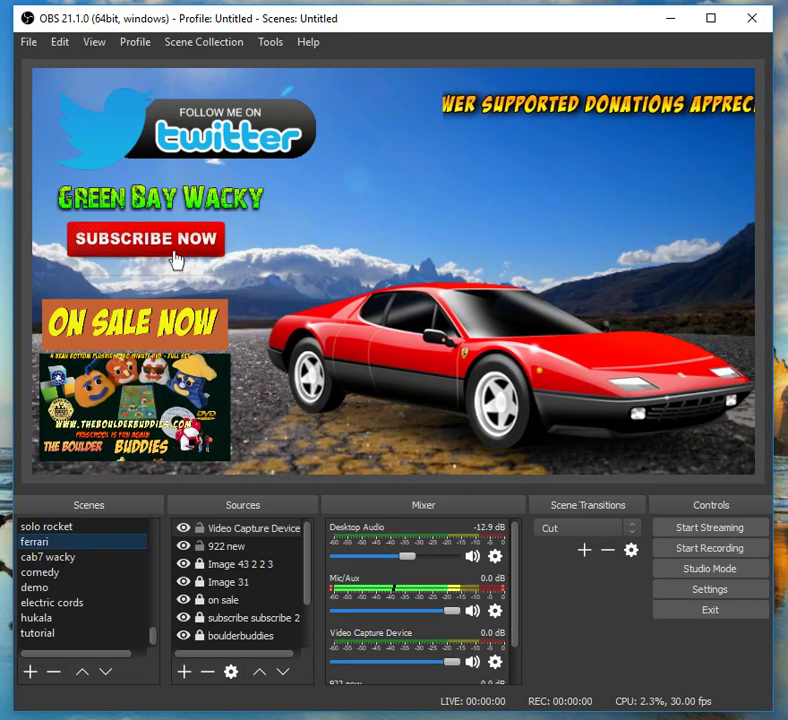
click(50, 633)
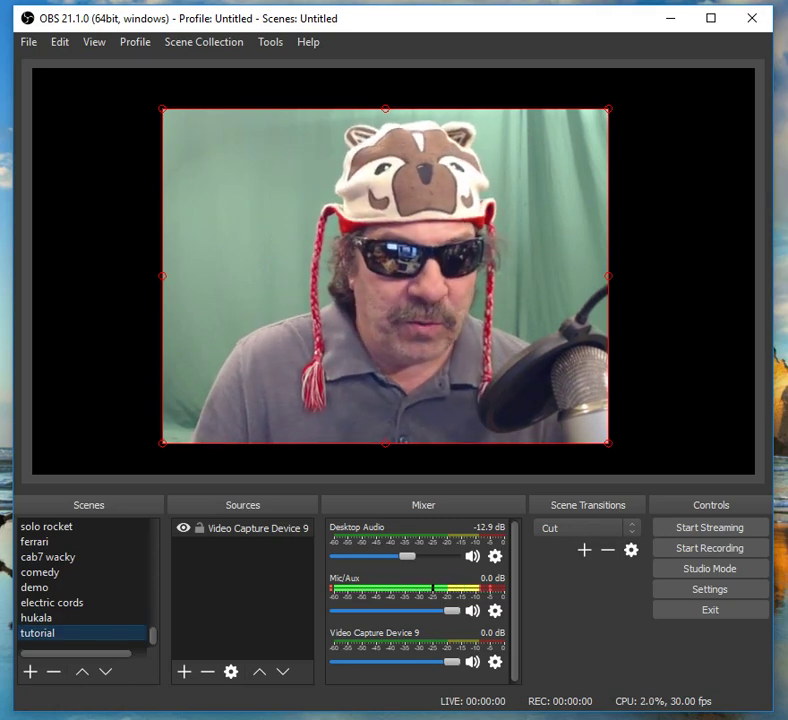
right_click(53, 630)
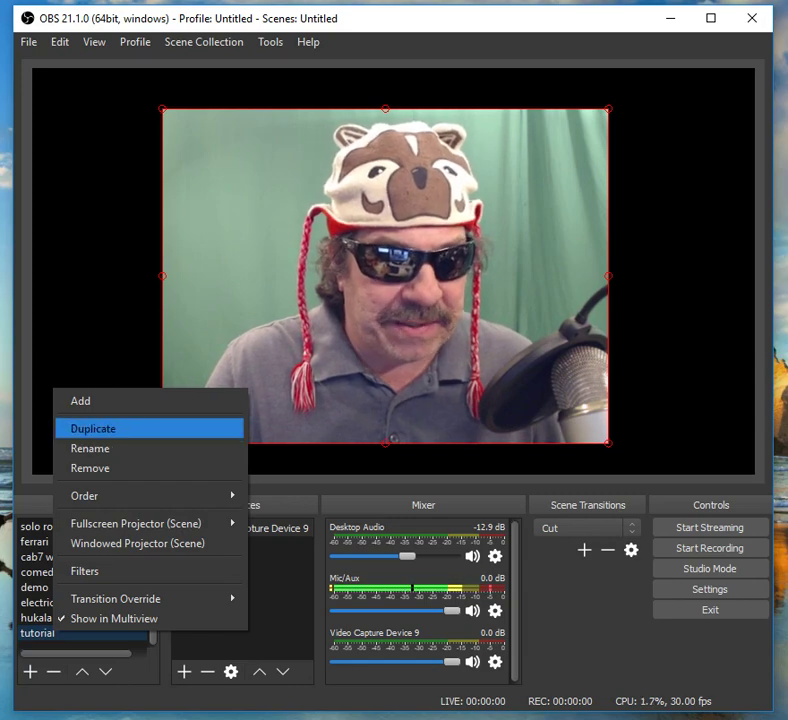
click(100, 428)
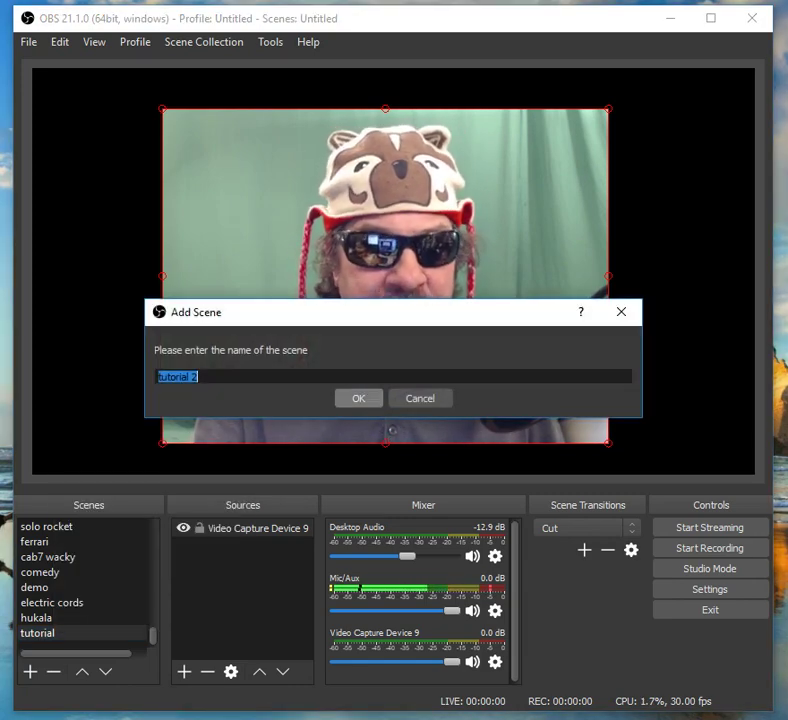
click(359, 398)
click(60, 618)
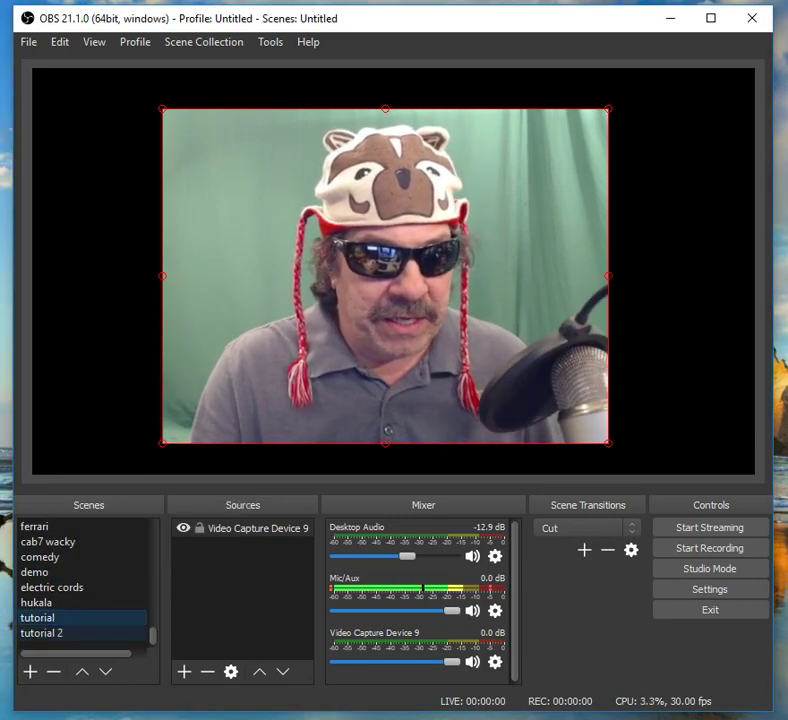
click(60, 633)
click(60, 618)
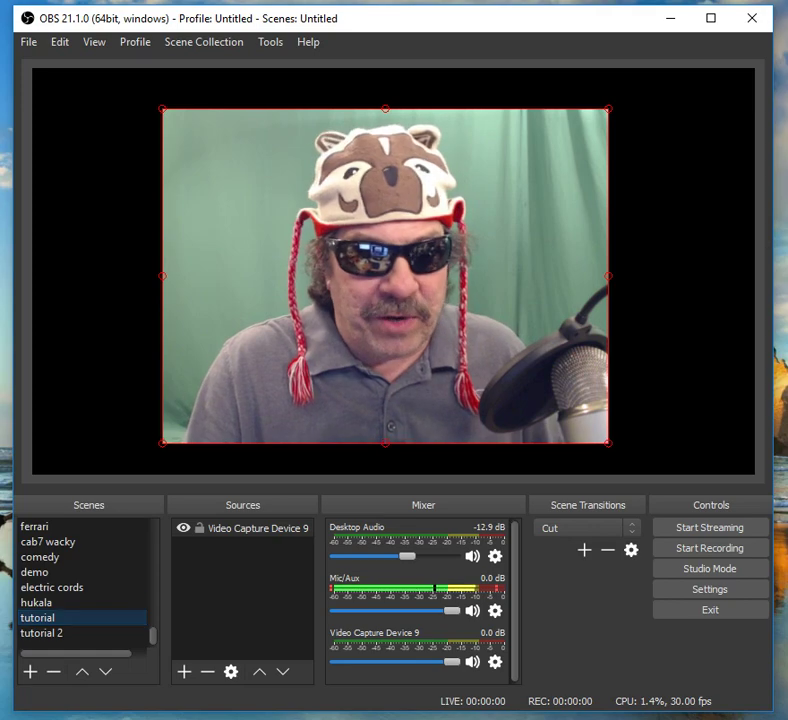
Remove the Video Capture Device 9 source from the tutorial scene.
click(257, 528)
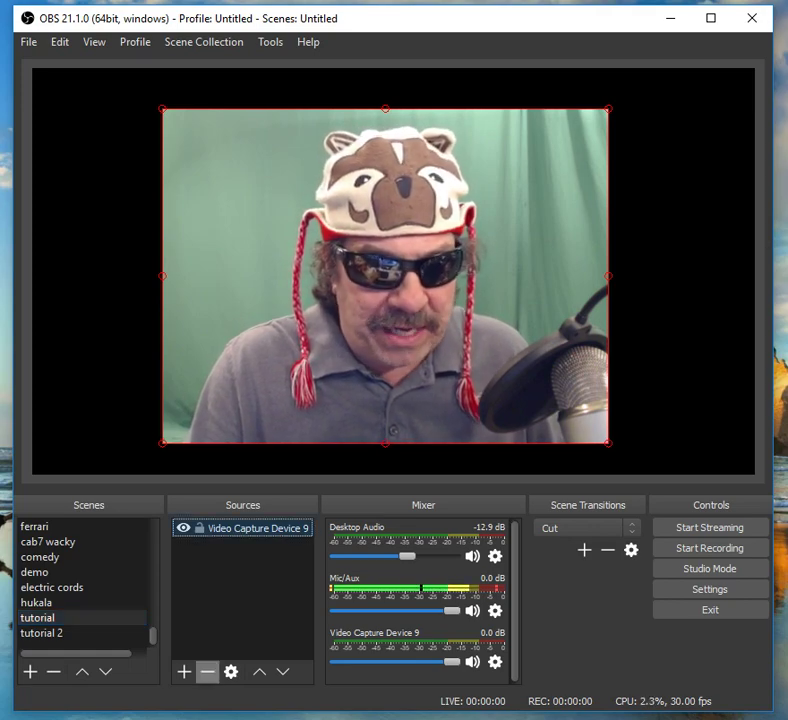
click(207, 671)
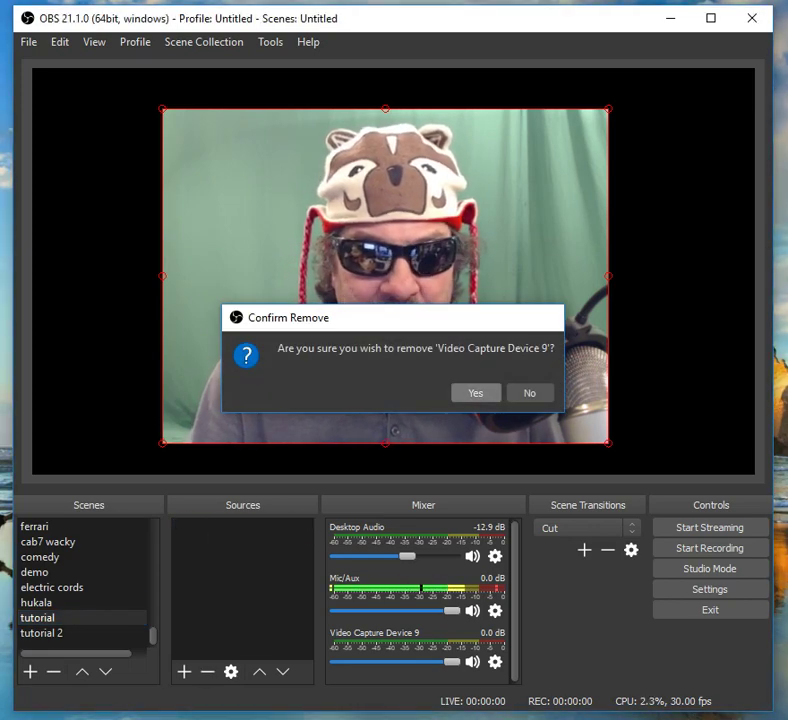
key(Return)
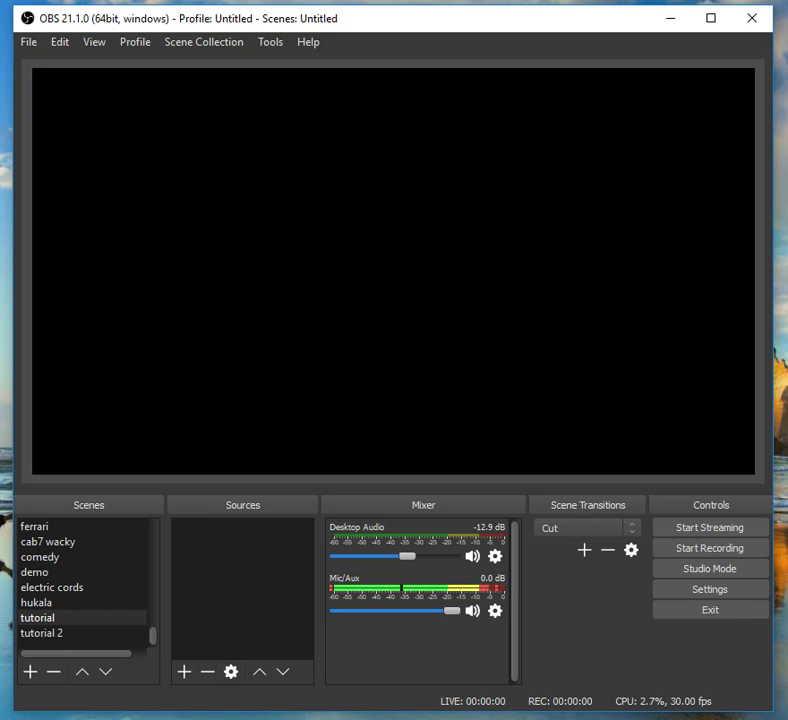
Add the existing "922 new" video capture source to the tutorial scene.
click(184, 671)
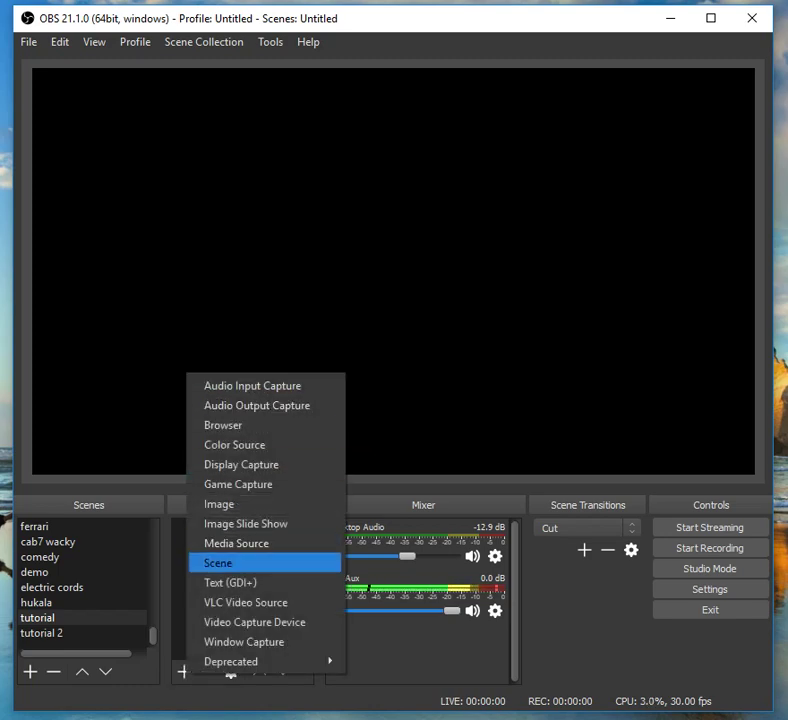
click(254, 622)
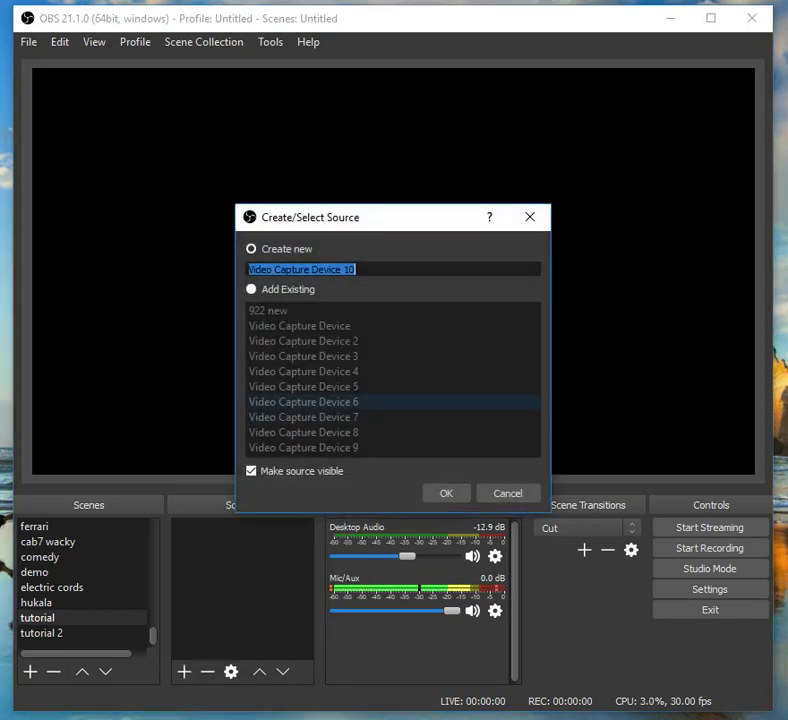
click(270, 289)
click(268, 311)
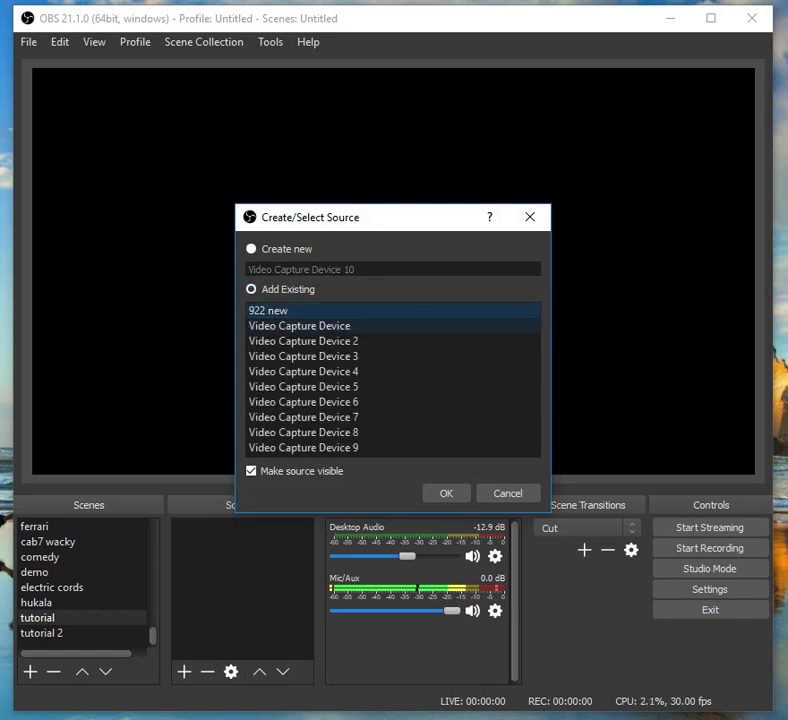
click(446, 493)
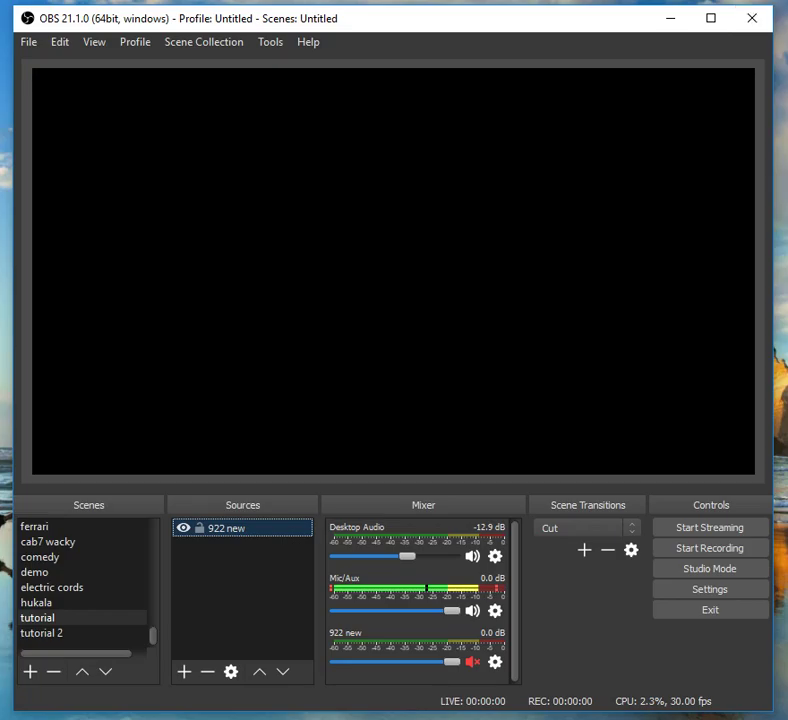
click(670, 18)
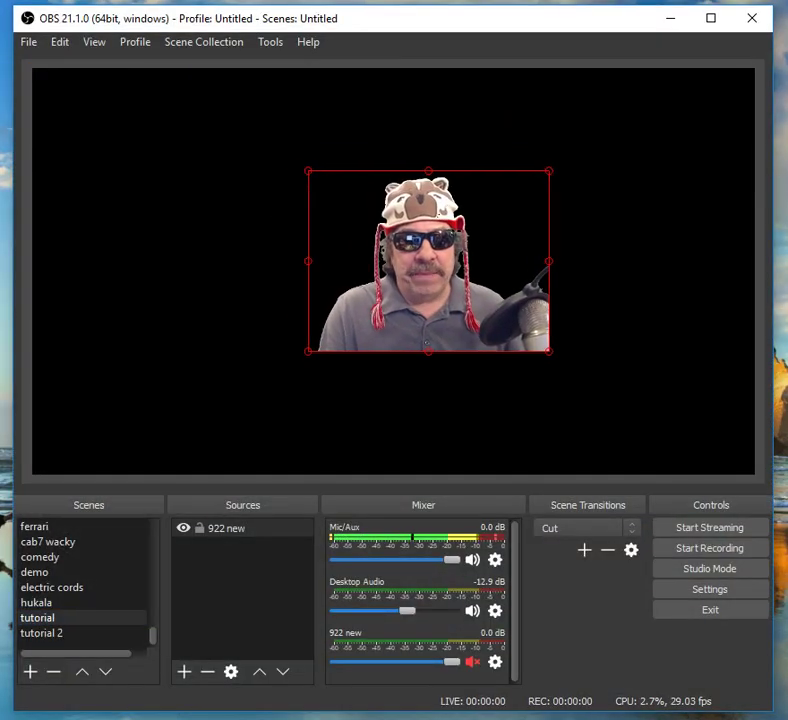
Preview the ferrari and solo rocket scenes to see how the same webcam source is used in them.
click(50, 526)
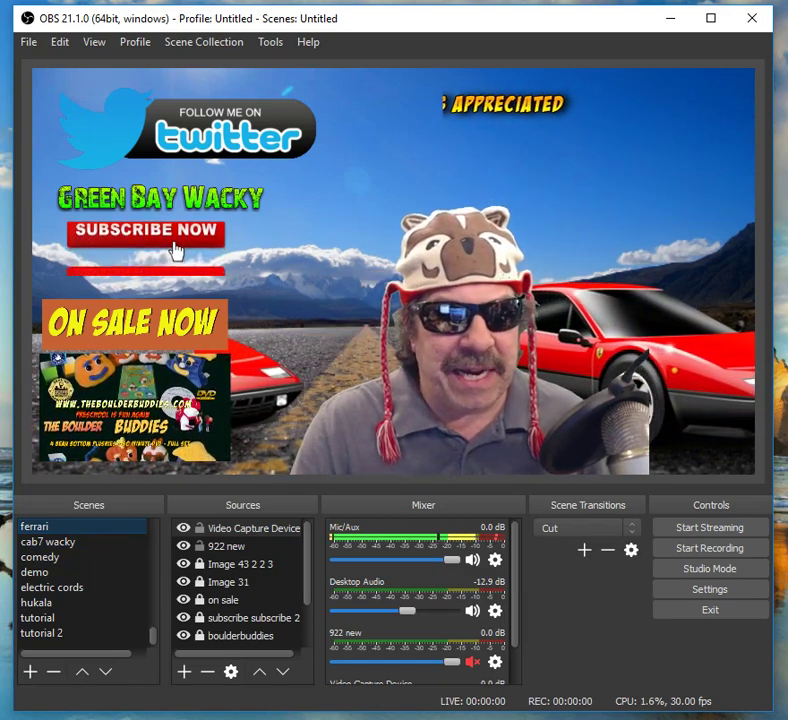
scroll(83, 572, up, 1)
click(47, 557)
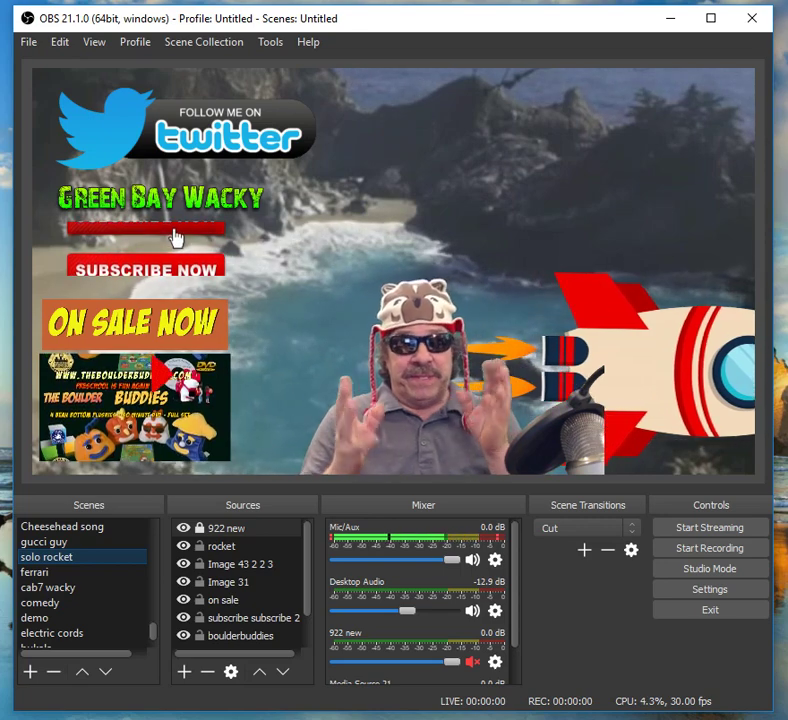
scroll(85, 580, down, 1)
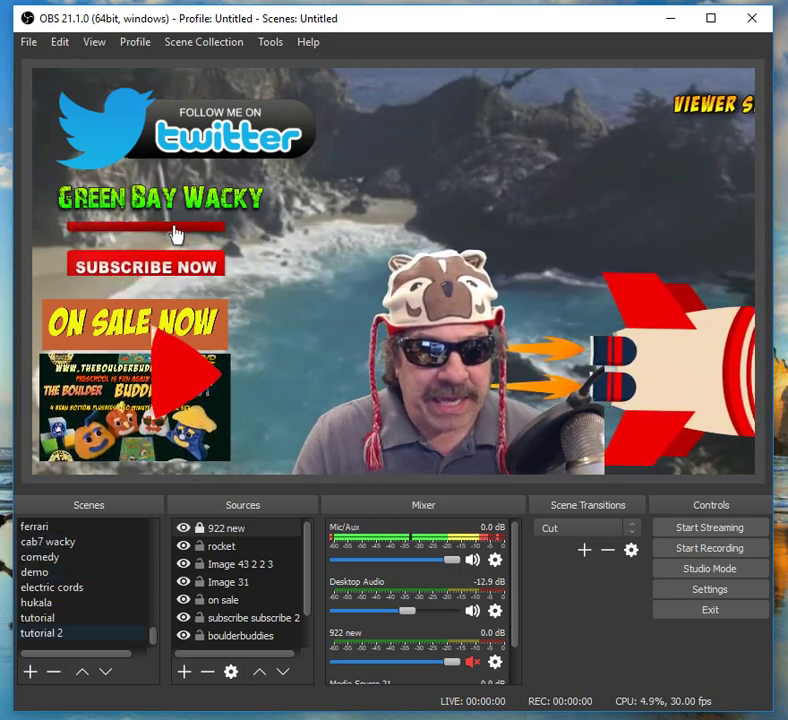
Return to the tutorial scene, enlarge its webcam image and move it to the middle of the canvas.
click(38, 618)
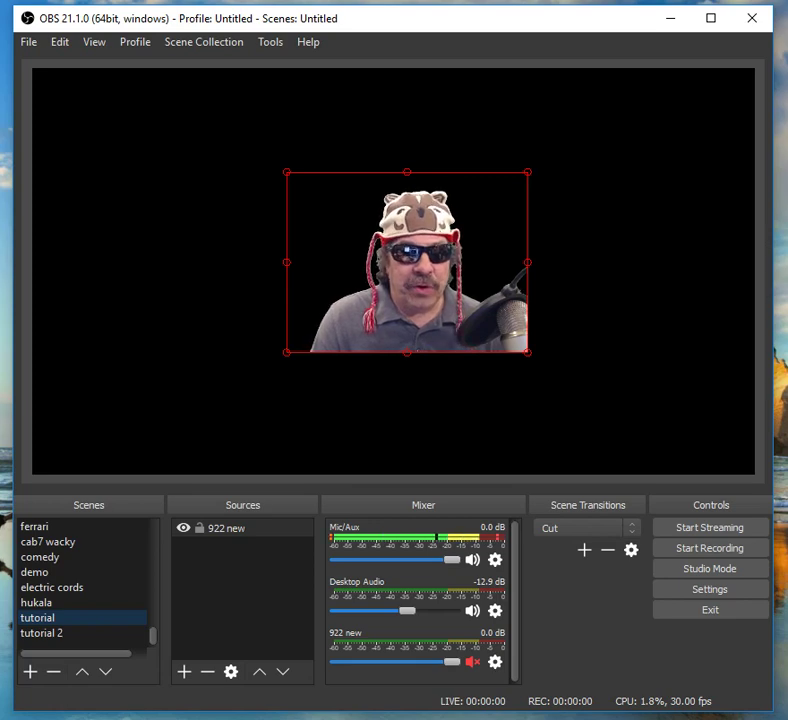
drag(287, 352, 209, 409)
drag(368, 290, 409, 259)
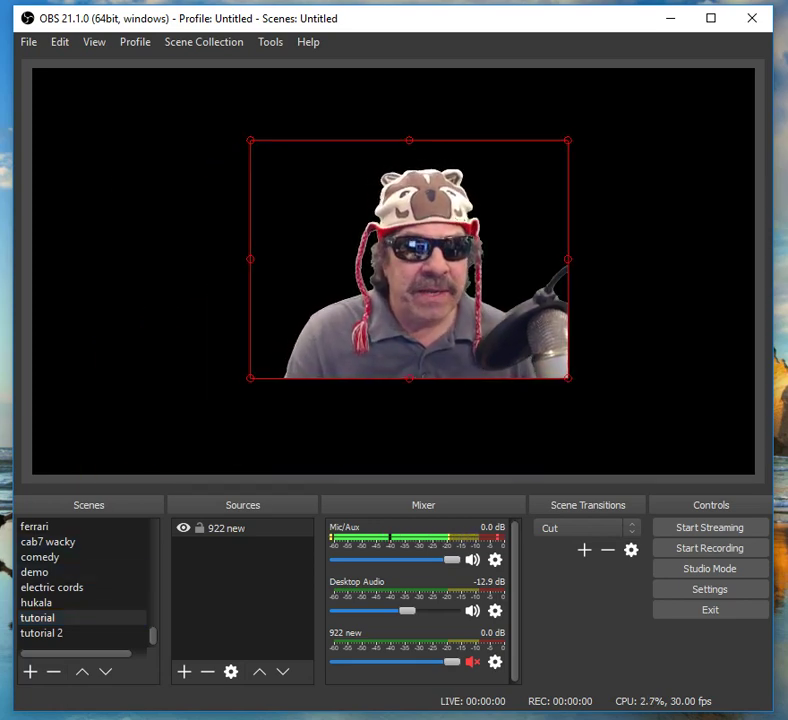
Remove the "922 new" source from the tutorial scene.
click(227, 528)
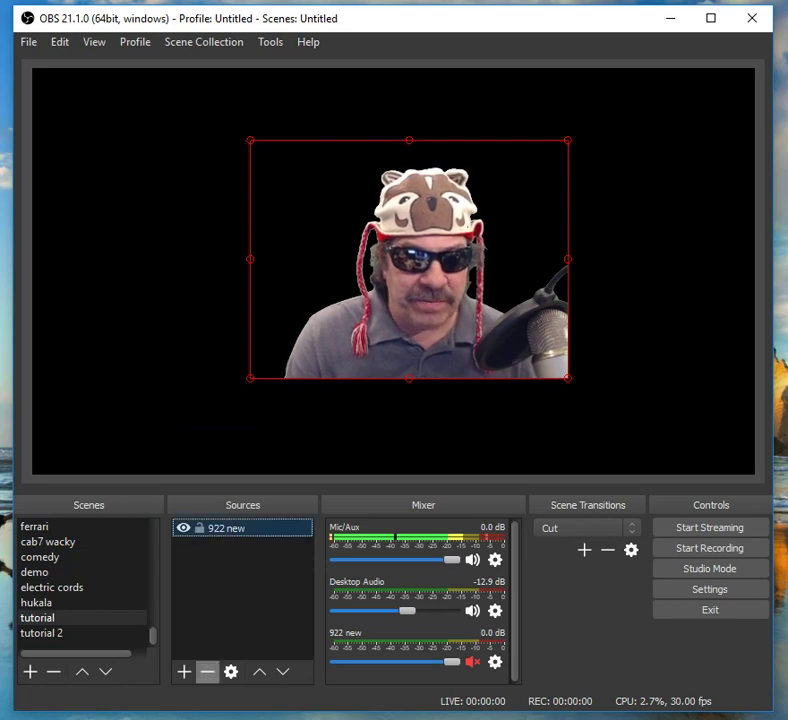
click(207, 672)
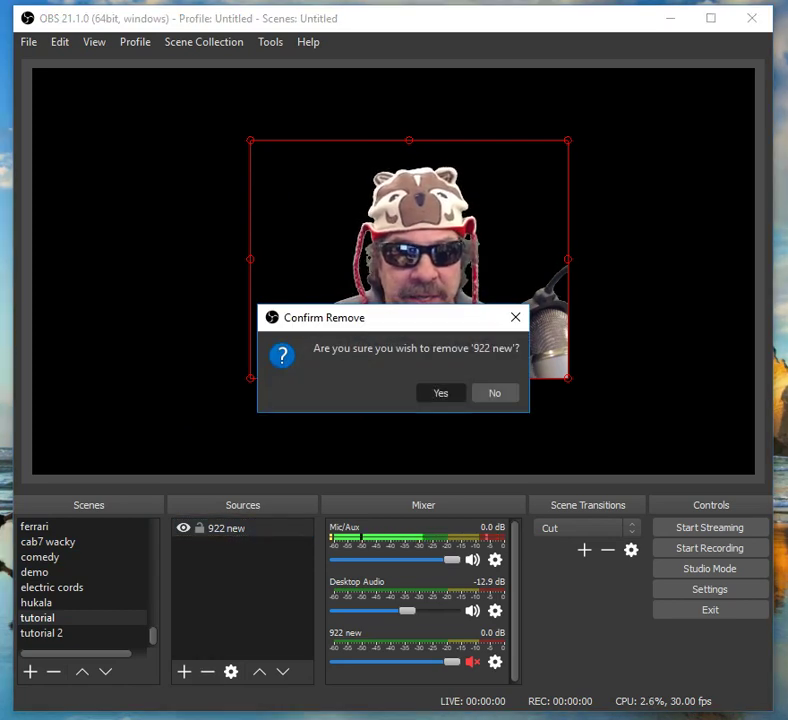
click(440, 392)
Create a new video capture source for the c922 Pro Stream Webcam in the tutorial scene, and restart OBS.
click(184, 672)
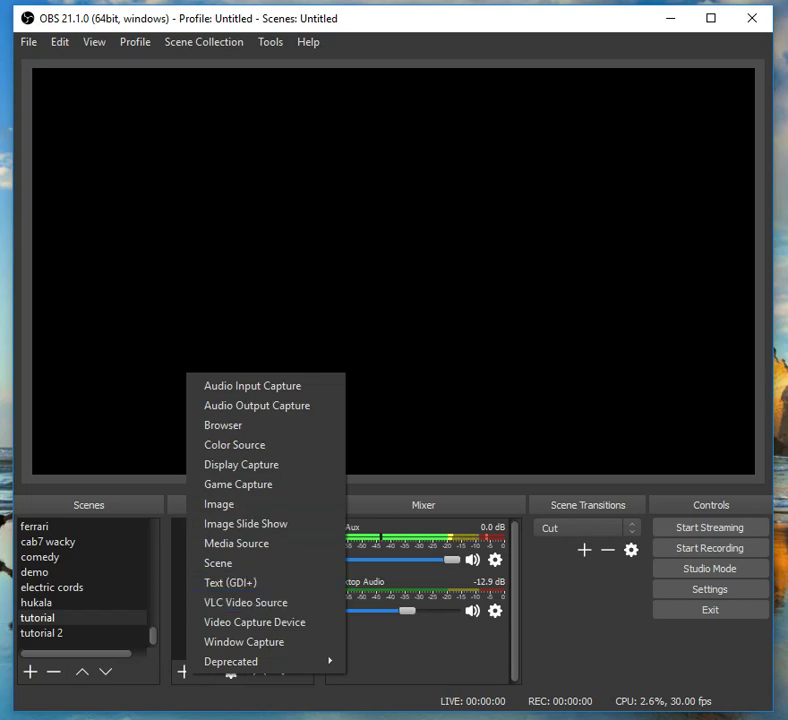
click(254, 622)
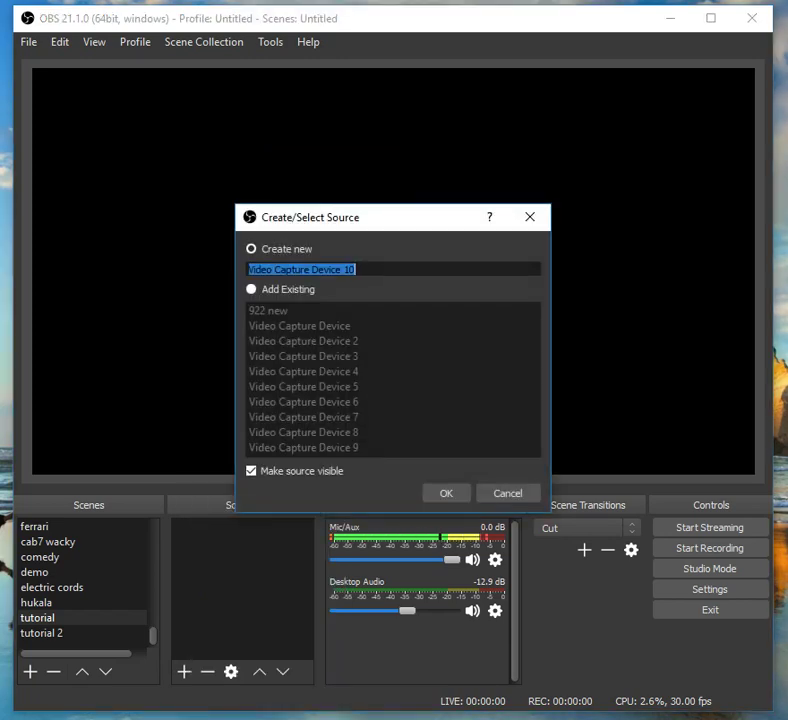
click(446, 493)
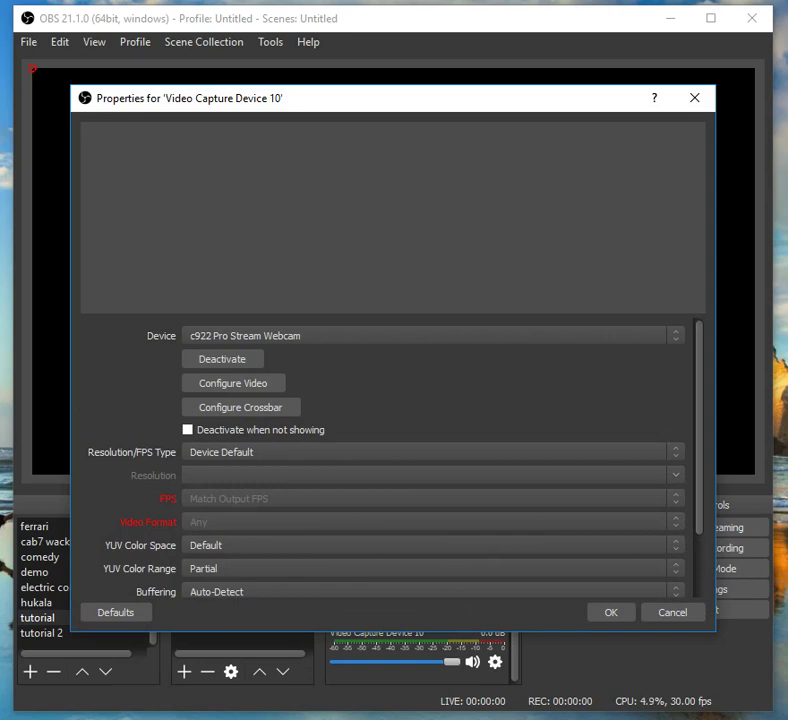
click(611, 612)
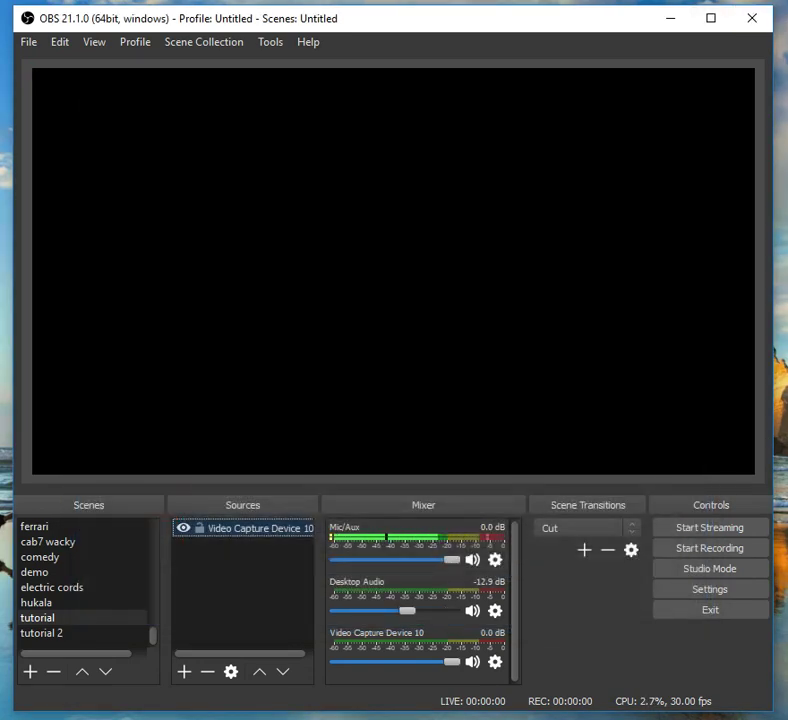
click(751, 18)
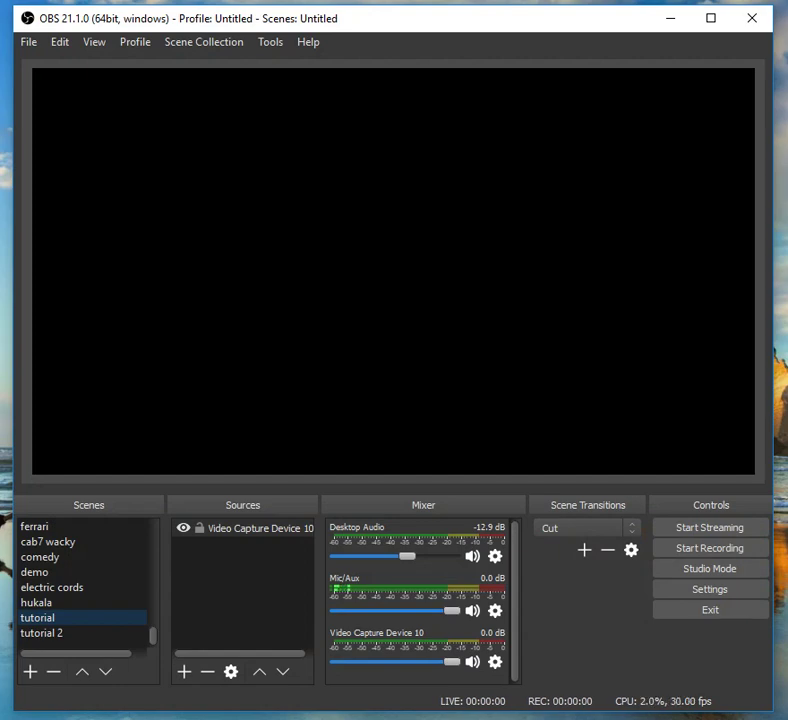
Remove the Video Capture Device 10 source from the tutorial scene.
click(260, 528)
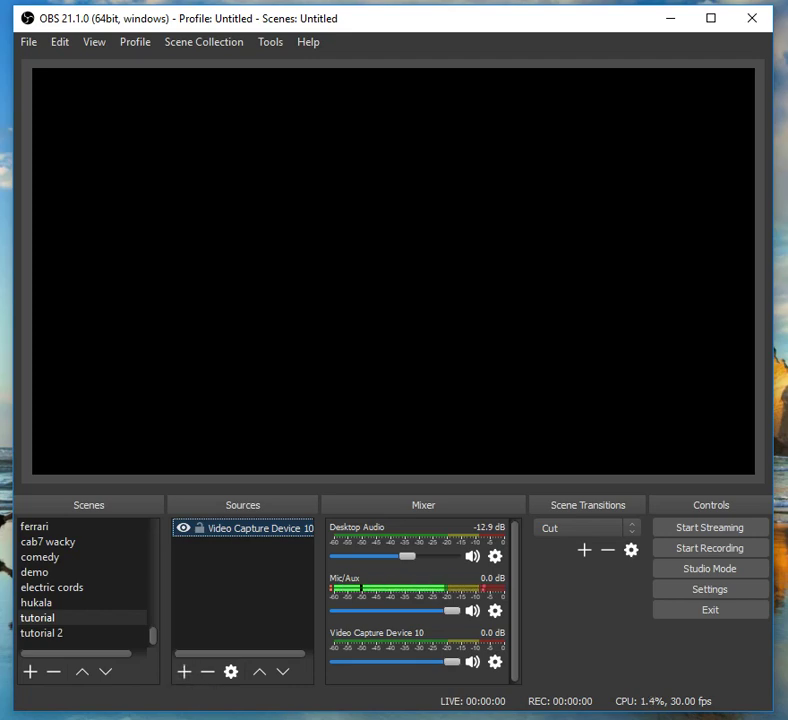
click(207, 672)
key(Return)
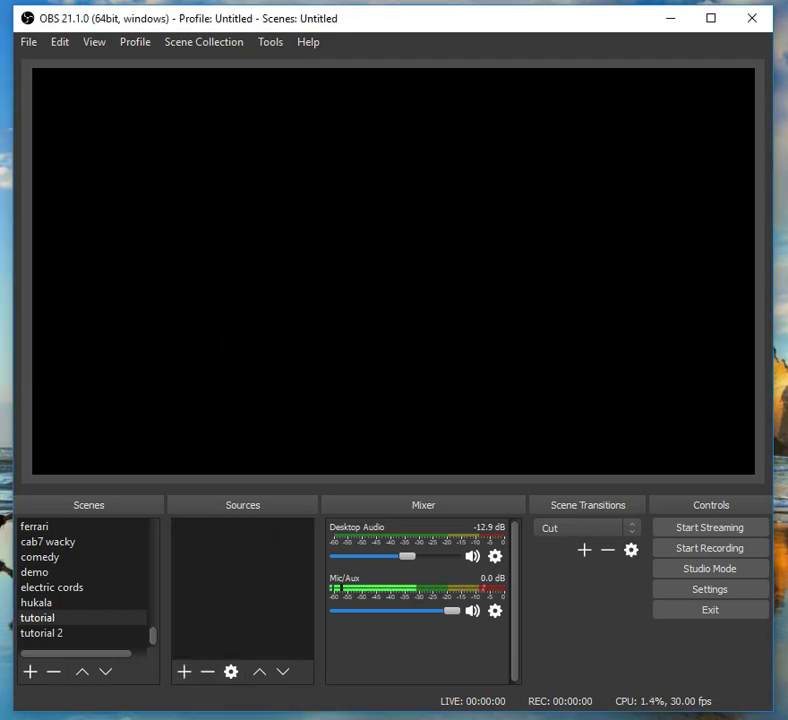
Add the c922 Pro Stream Webcam again as a newly created video capture source, and restart OBS to load it.
click(184, 672)
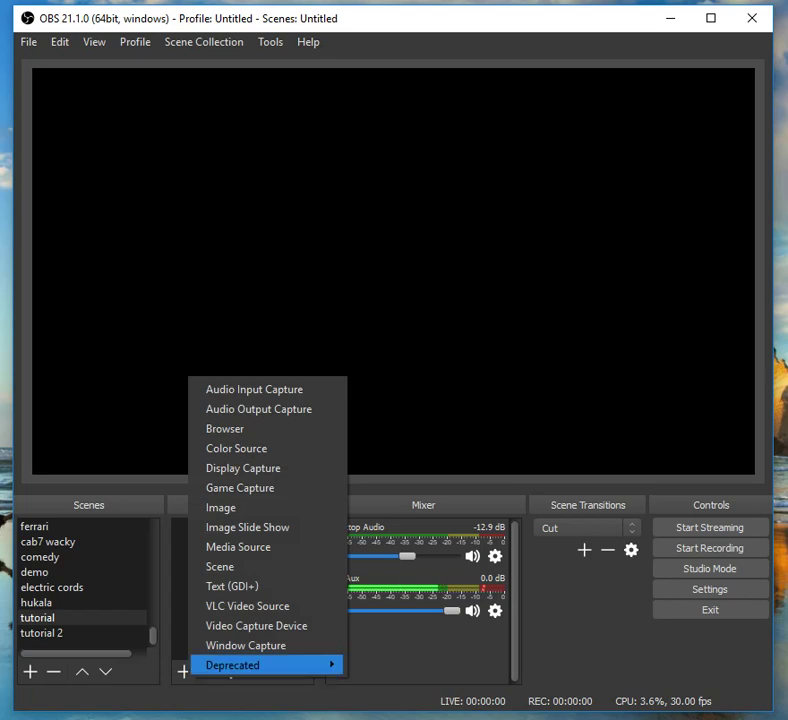
click(256, 625)
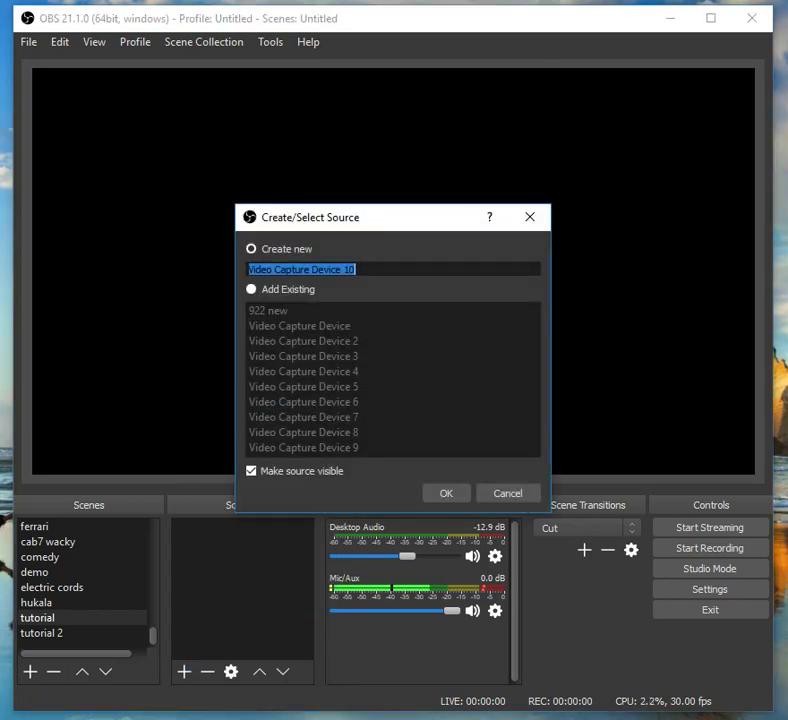
key(Return)
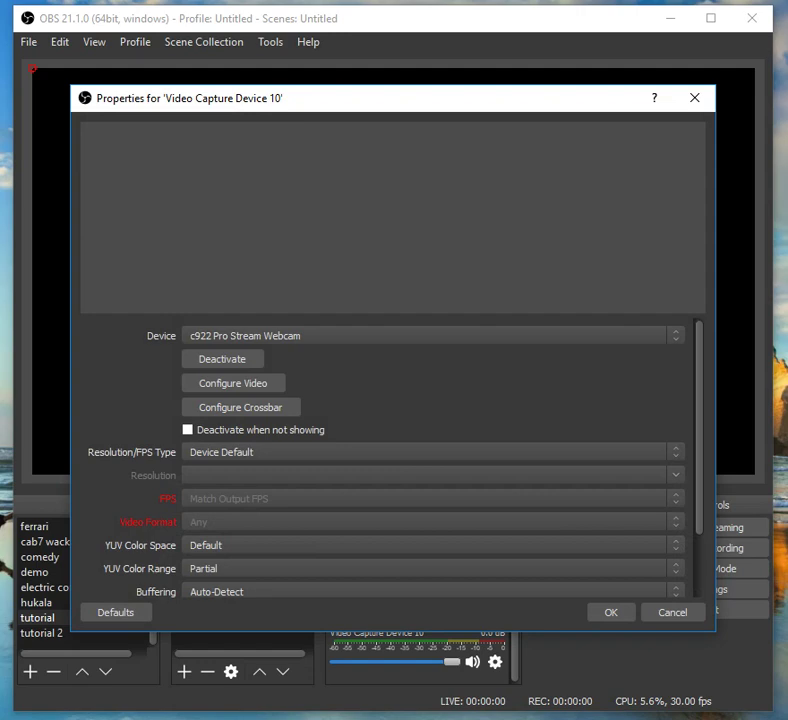
click(433, 336)
key(Return)
key(Return)
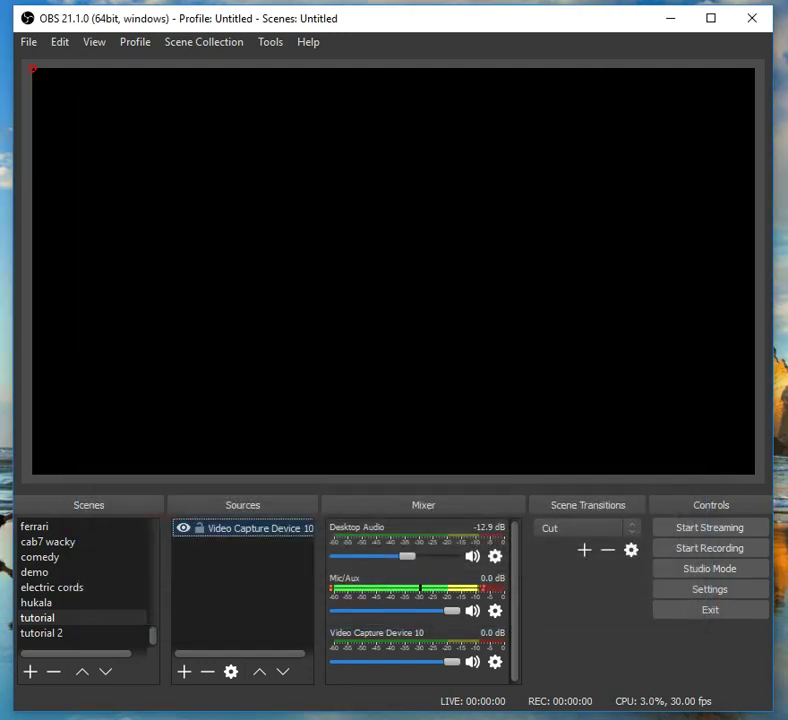
click(751, 18)
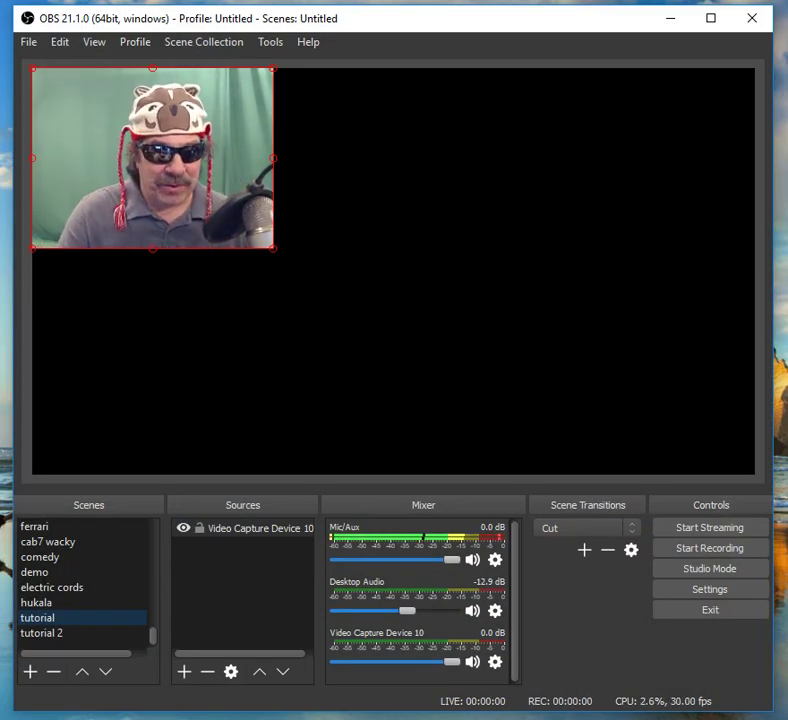
Enlarge the new webcam image to most of the canvas height and center it on the canvas.
drag(152, 159, 341, 221)
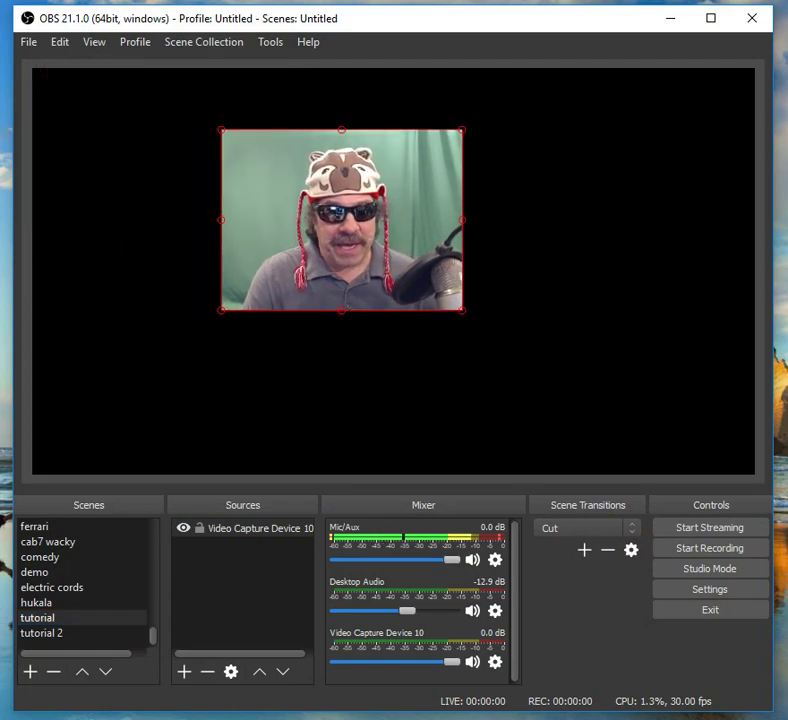
drag(462, 310, 659, 458)
drag(480, 325, 437, 296)
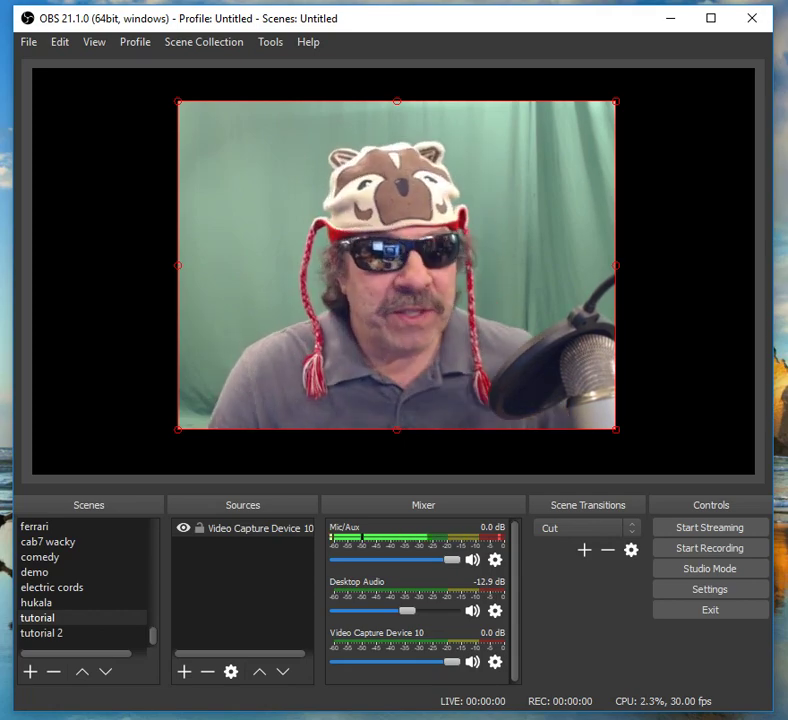
Add a Chroma Key effect filter with the default name to the Video Capture Device 10 source.
click(260, 528)
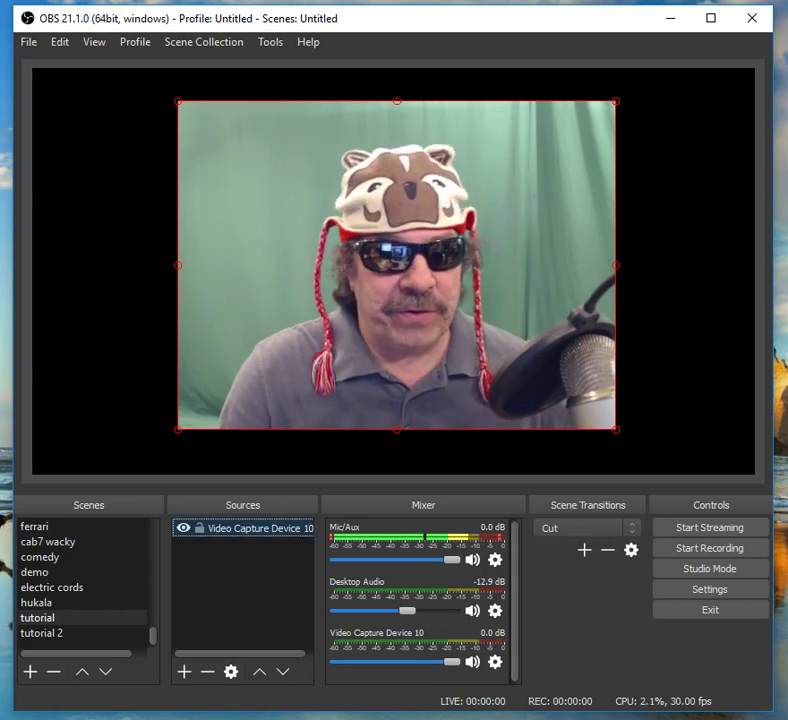
right_click(236, 101)
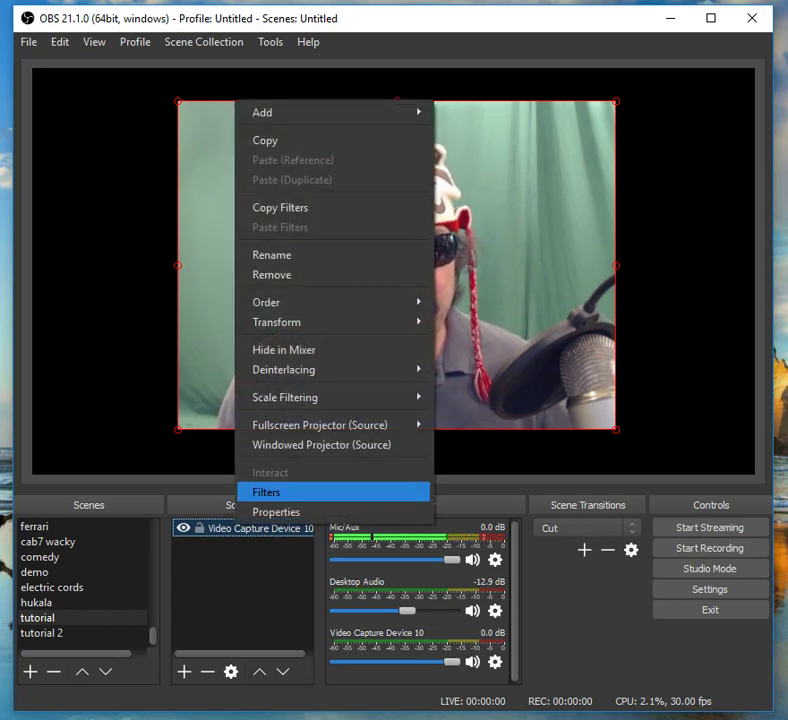
click(266, 492)
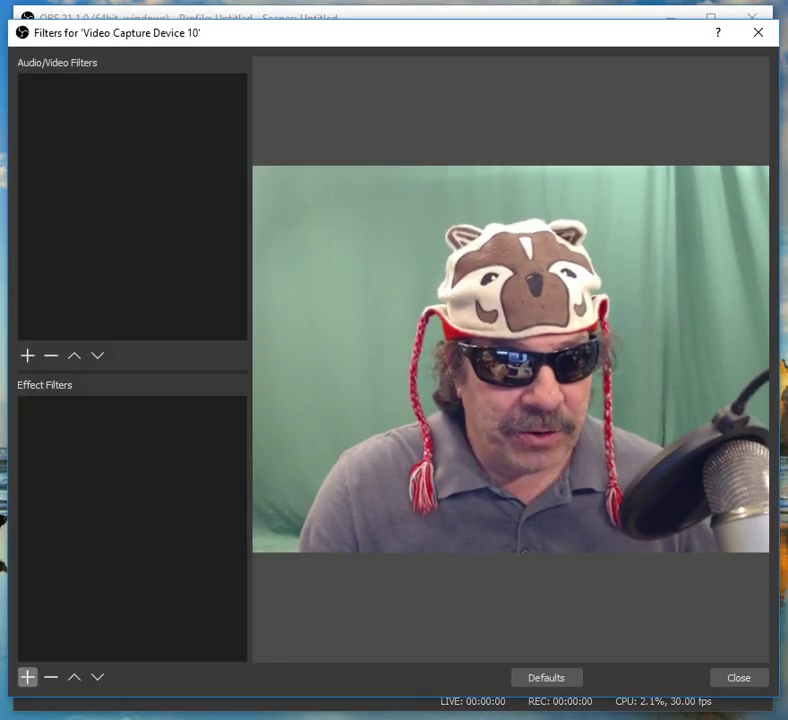
click(27, 677)
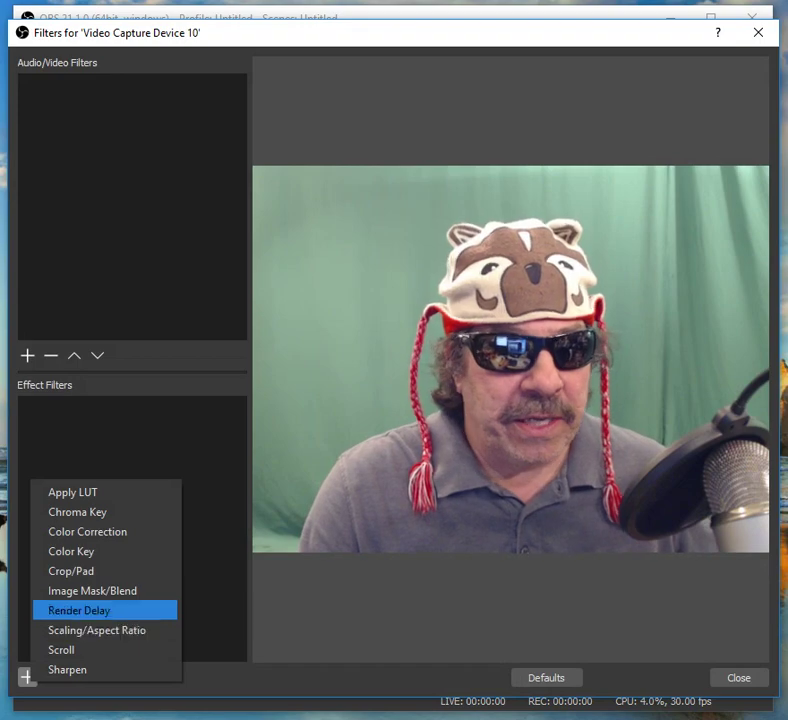
click(77, 511)
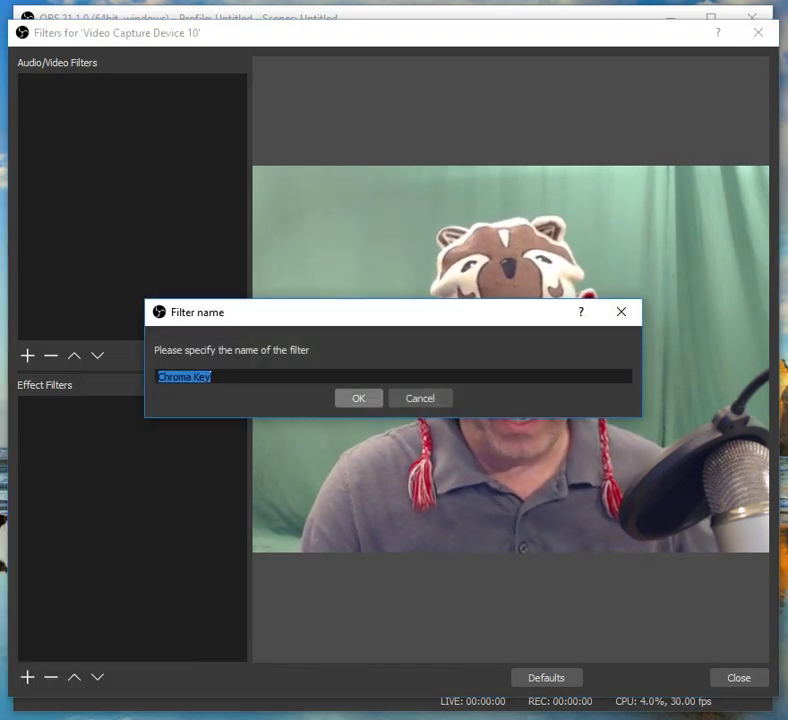
key(Return)
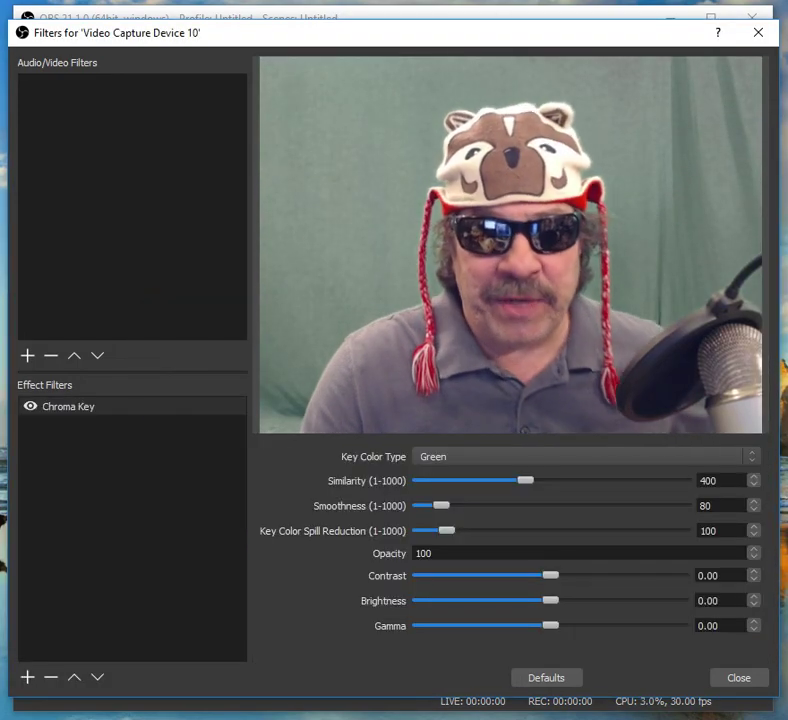
Set the chroma key's smoothness to 1, key color spill reduction to 1 and similarity to 490.
drag(441, 506, 416, 506)
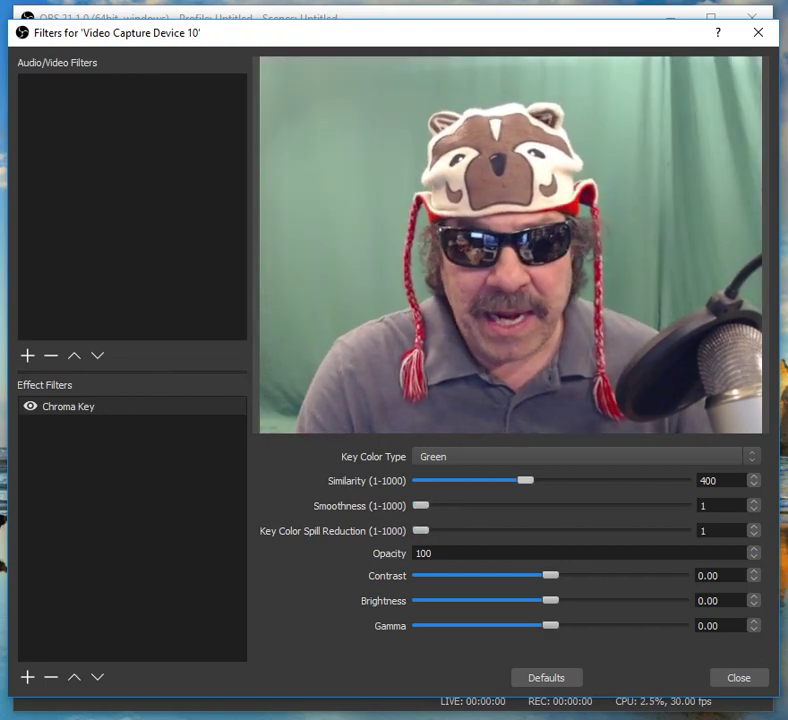
drag(538, 480, 549, 480)
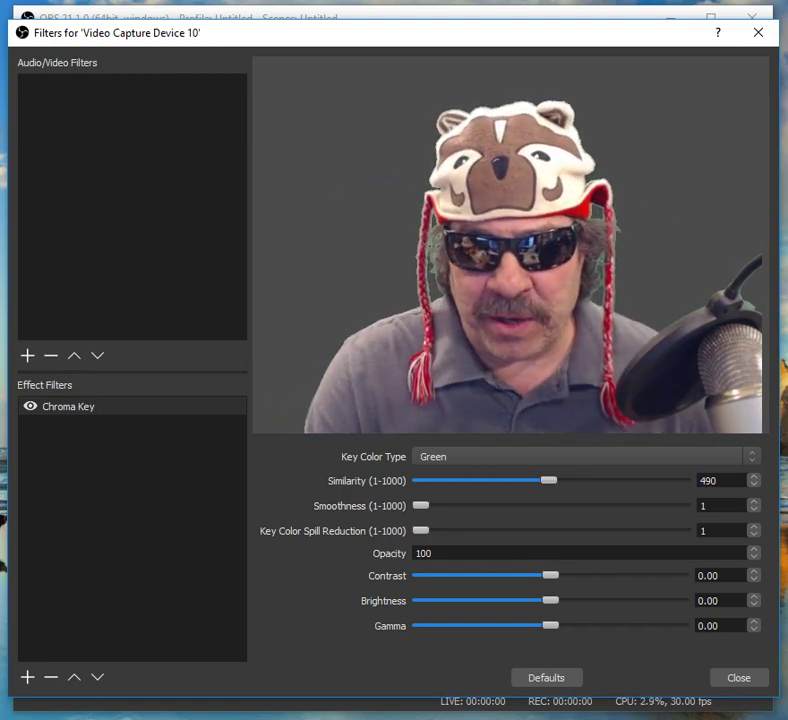
click(739, 678)
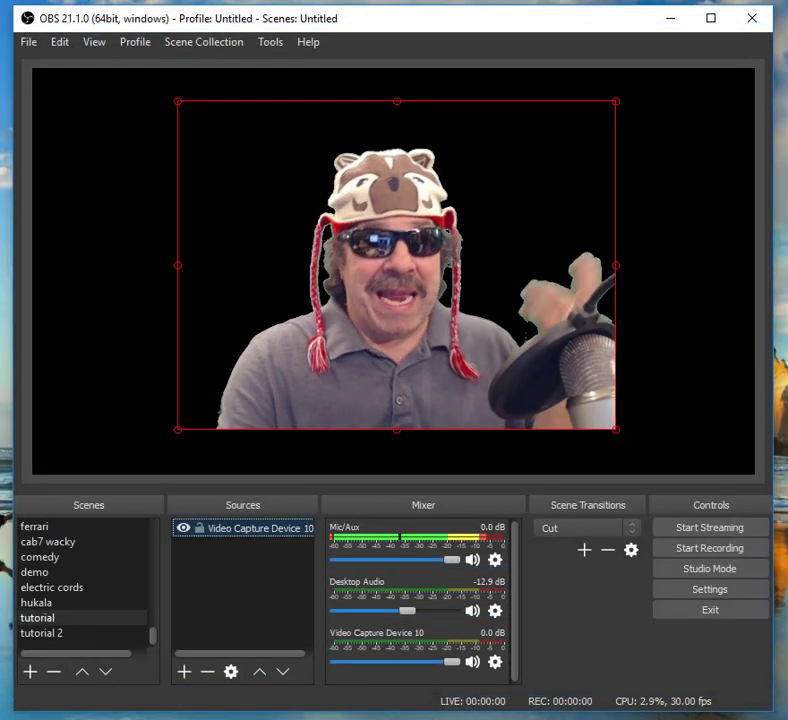
Move the keyed webcam image down to the canvas's lower edge, and compare the tutorial 2 scene with the tutorial scene.
drag(397, 264, 388, 310)
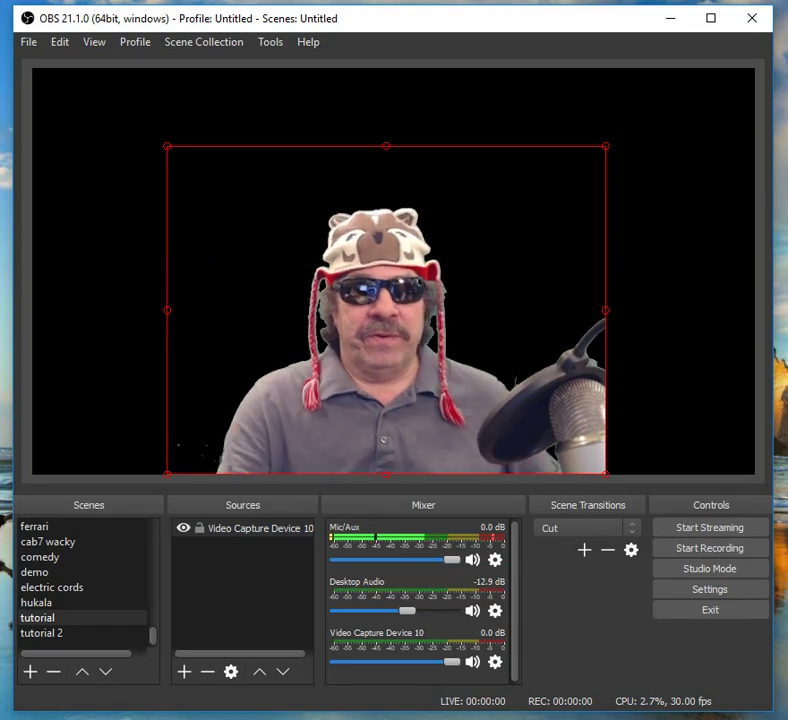
click(243, 595)
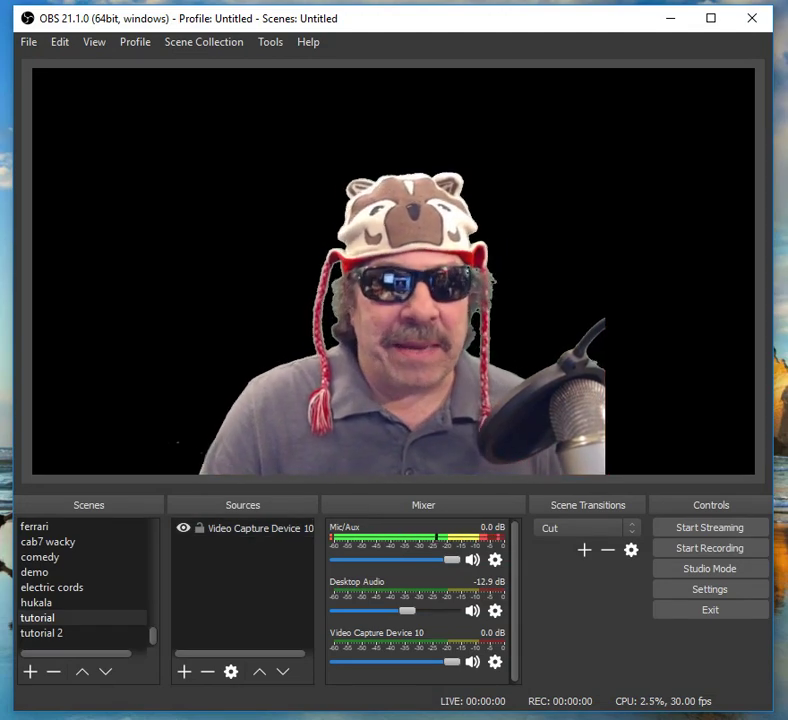
click(60, 633)
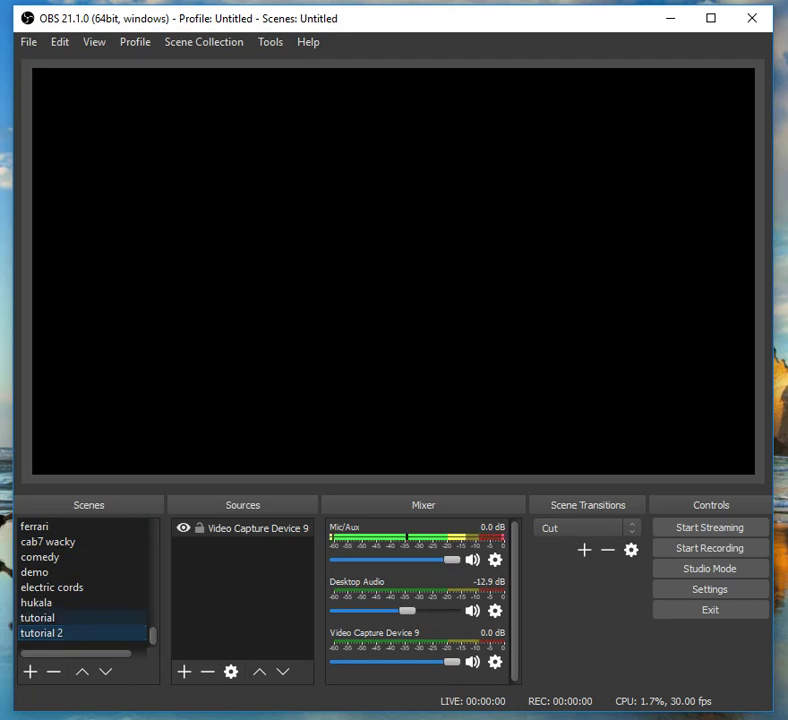
click(60, 618)
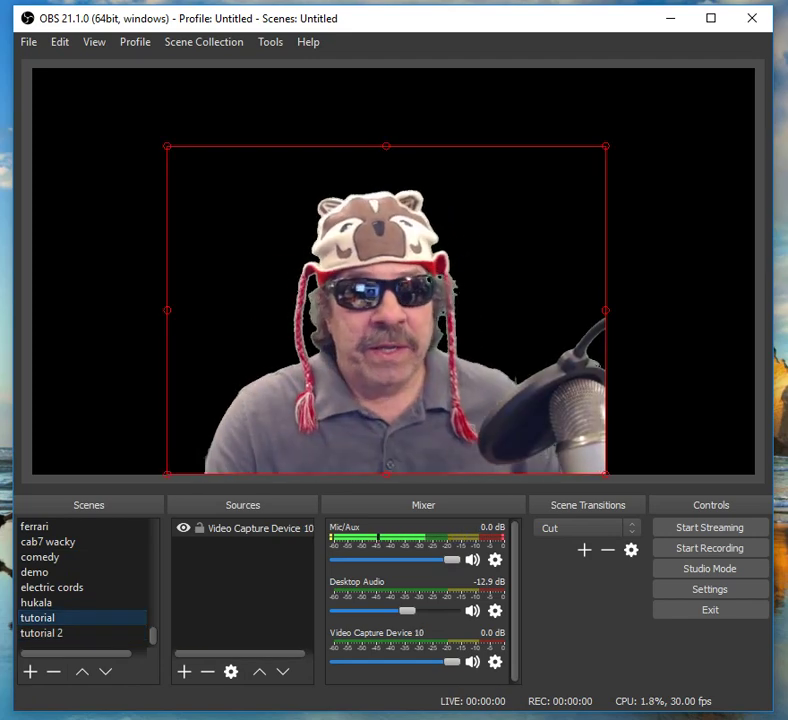
Delete the keyed Video Capture Device 10 source from the tutorial scene and switch to the tutorial 2 scene.
click(260, 528)
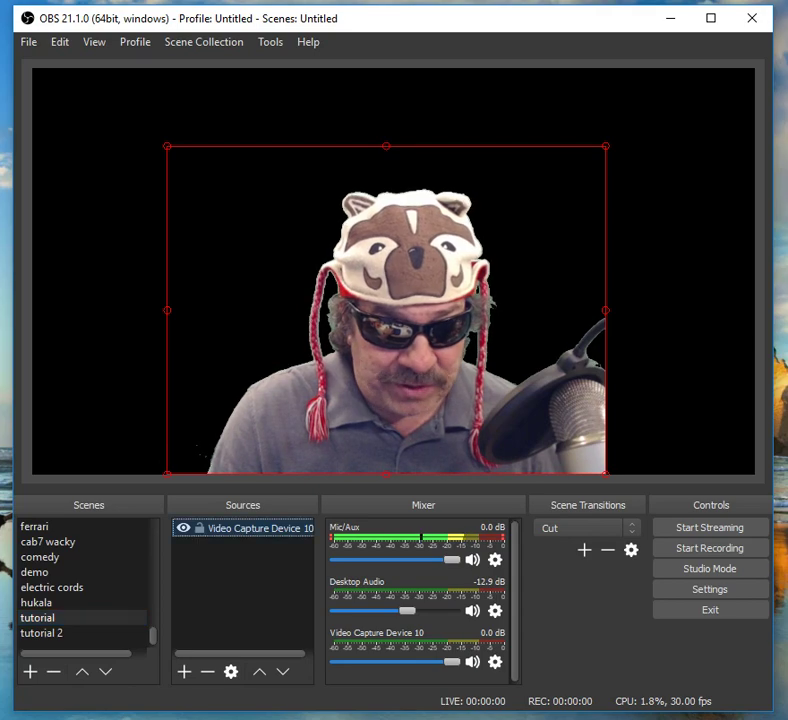
click(207, 672)
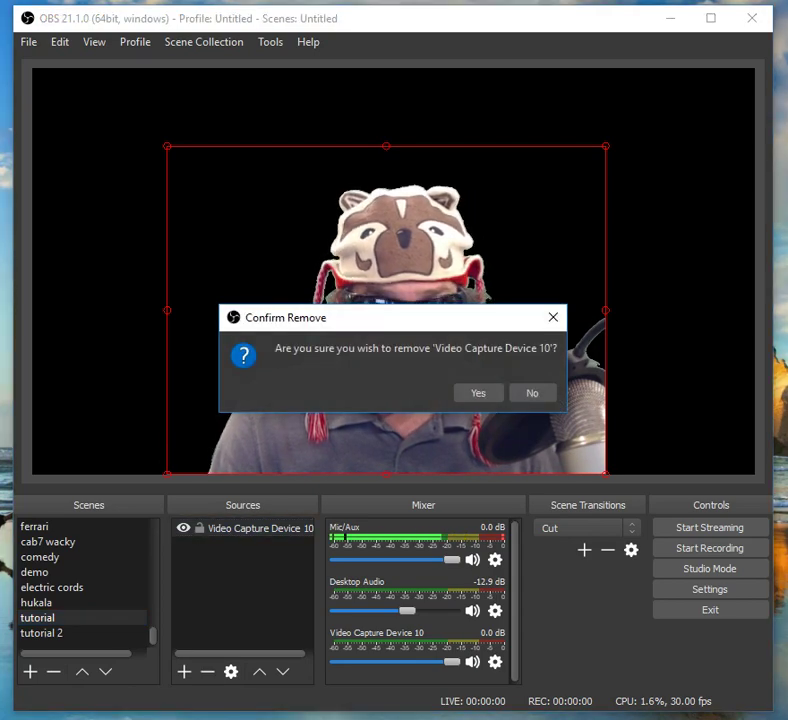
key(Return)
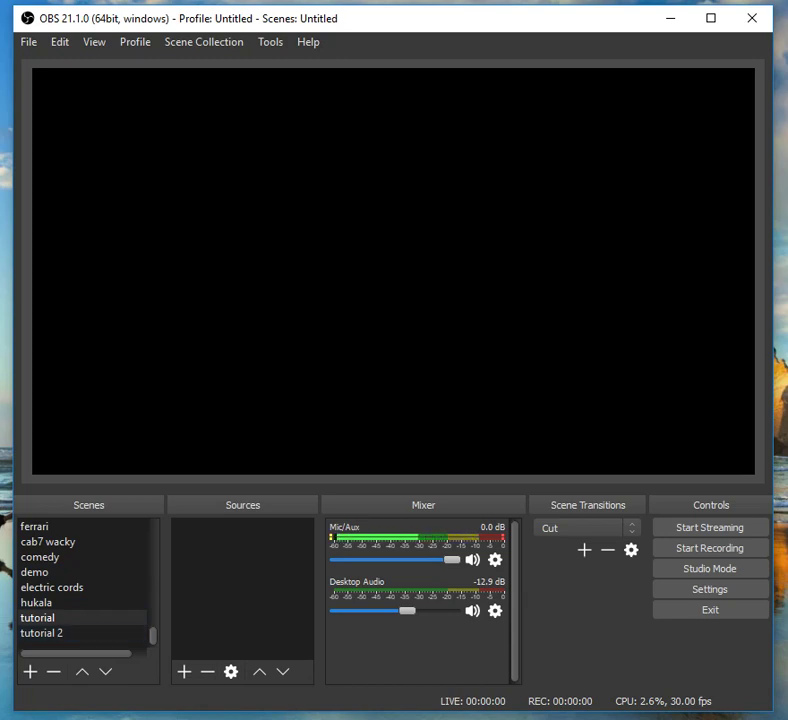
click(40, 617)
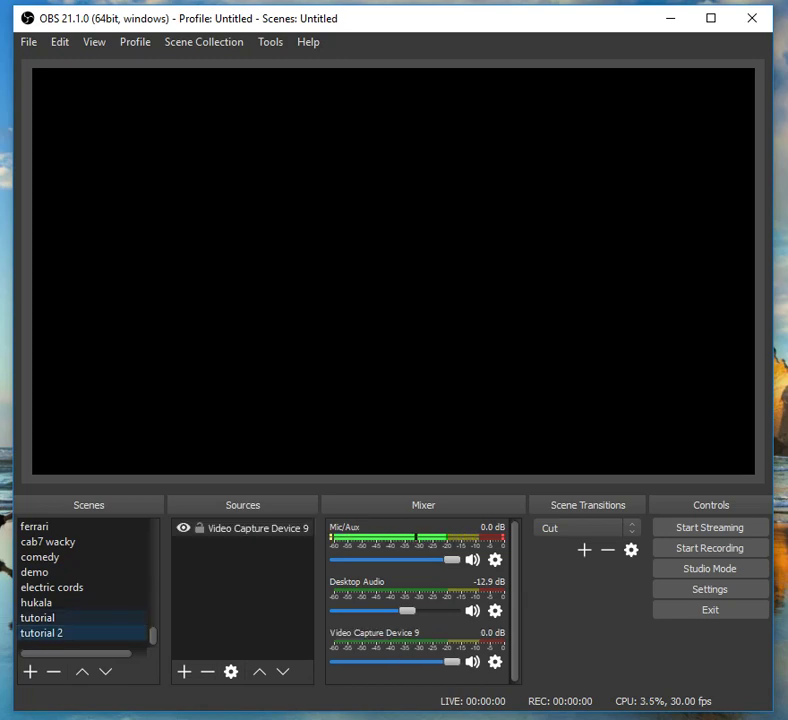
Delete the Video Capture Device 9 source from the tutorial 2 scene and switch to the tutorial scene.
click(207, 672)
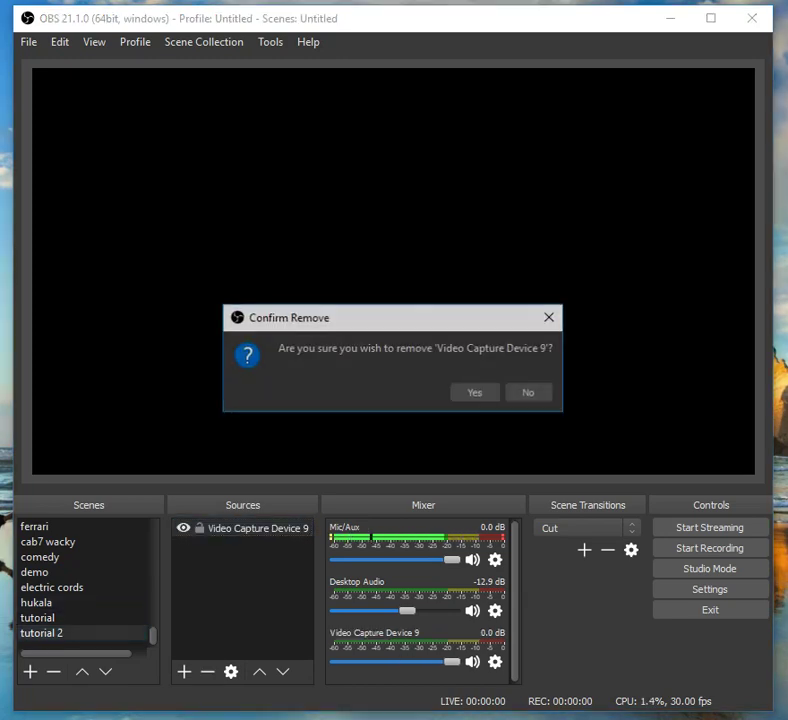
key(Return)
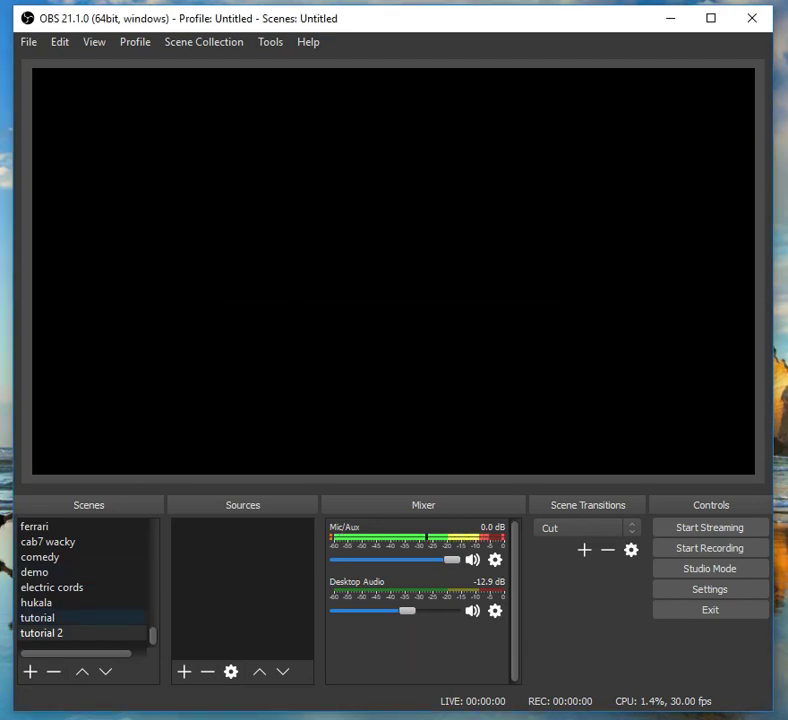
click(40, 618)
Add the existing 922 new video capture source to the tutorial scene.
click(184, 672)
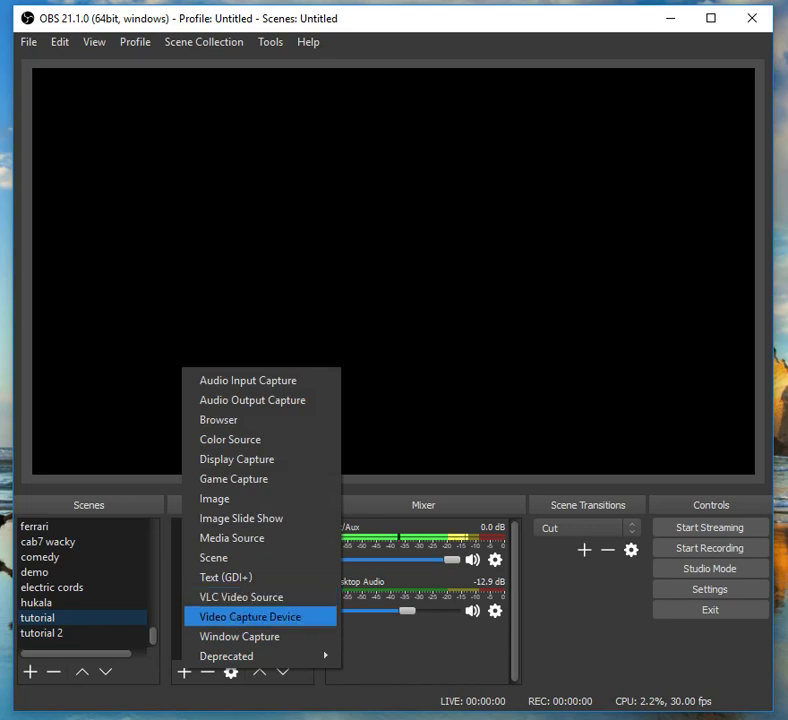
click(250, 617)
click(252, 289)
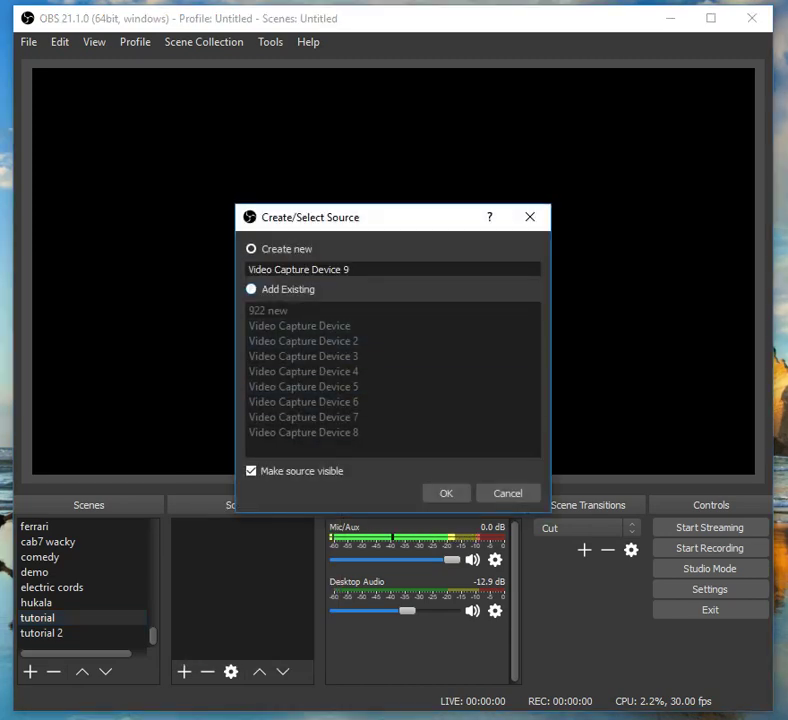
click(268, 311)
key(Return)
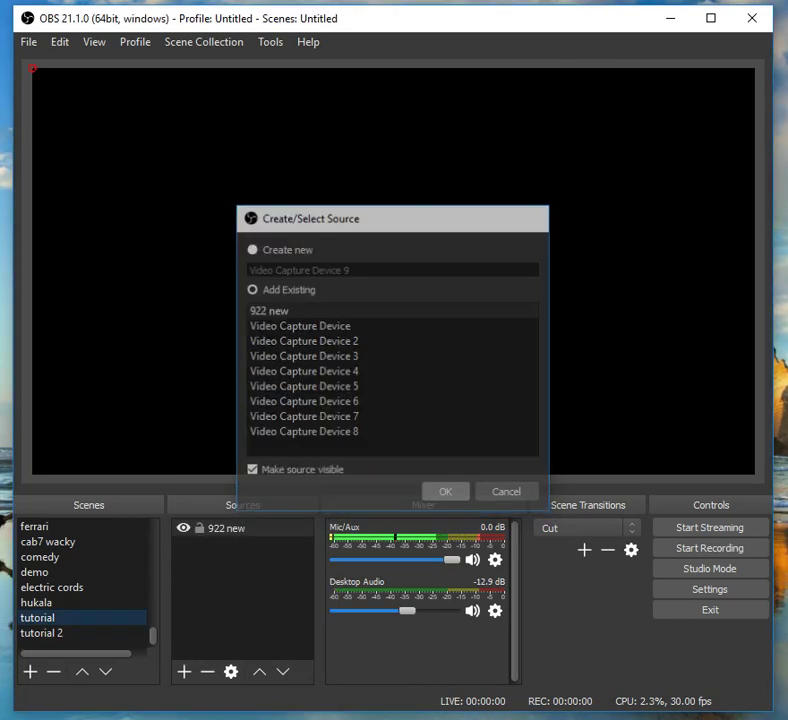
Switch to the tutorial 2 scene and add the existing 922 new video capture source there as well.
click(52, 633)
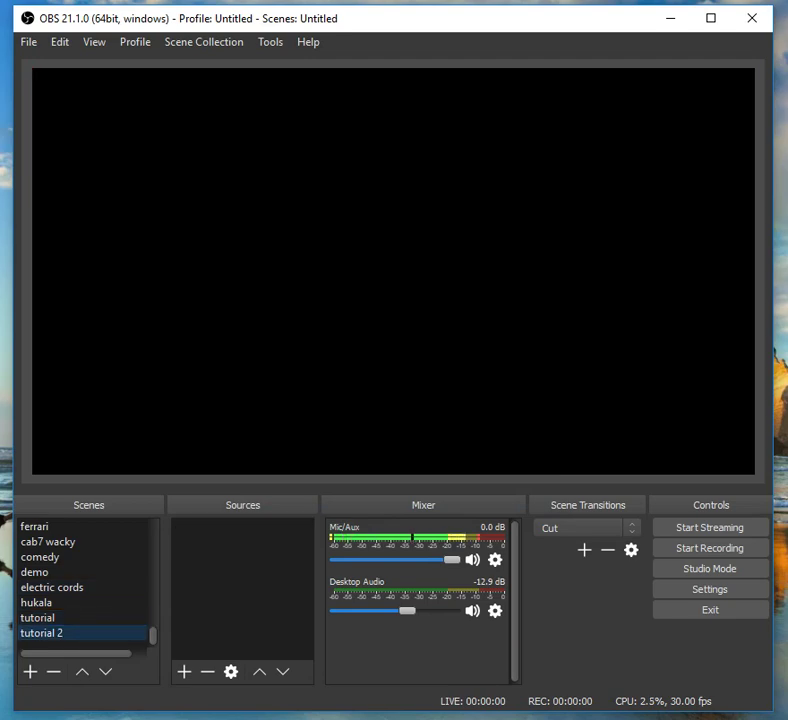
click(184, 672)
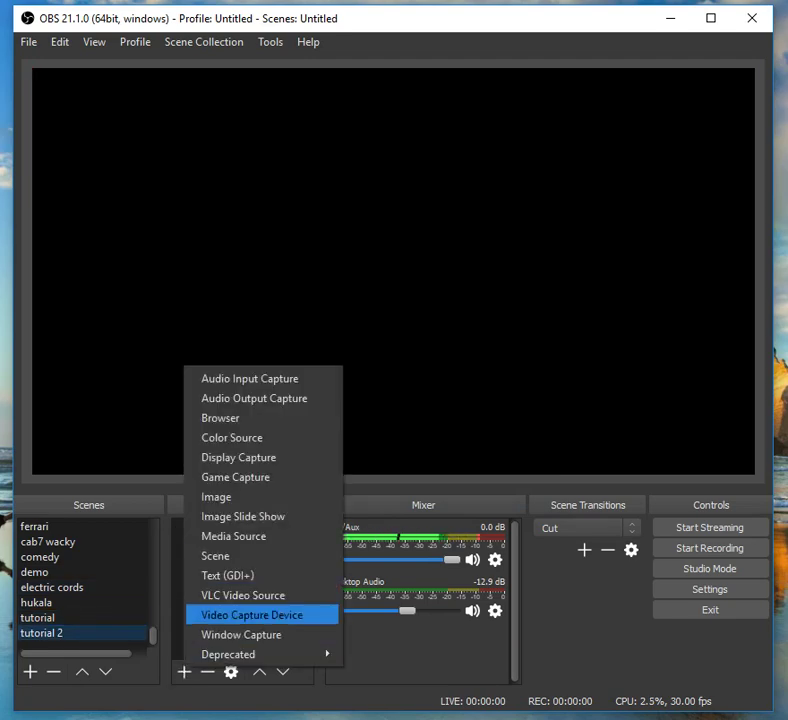
click(240, 614)
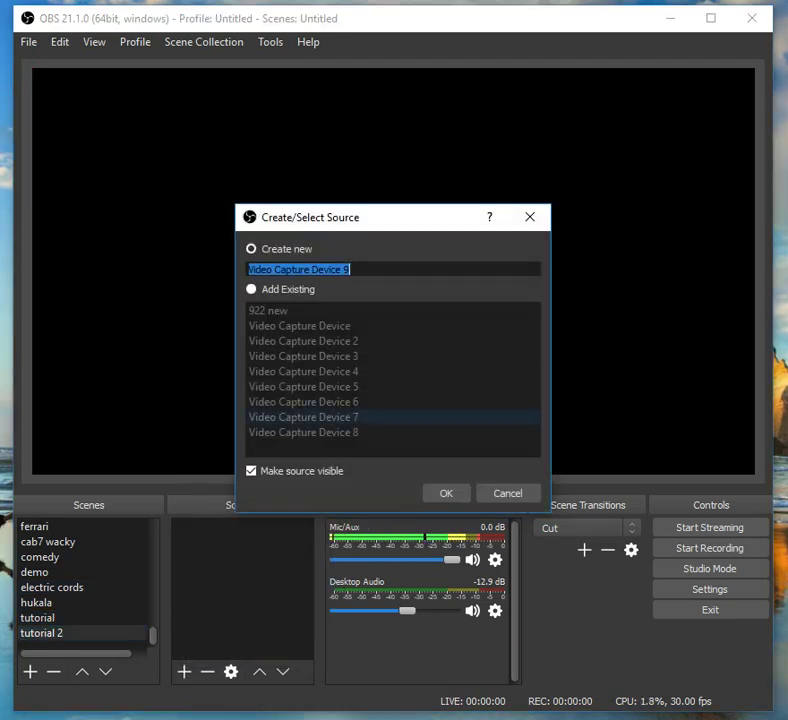
click(286, 289)
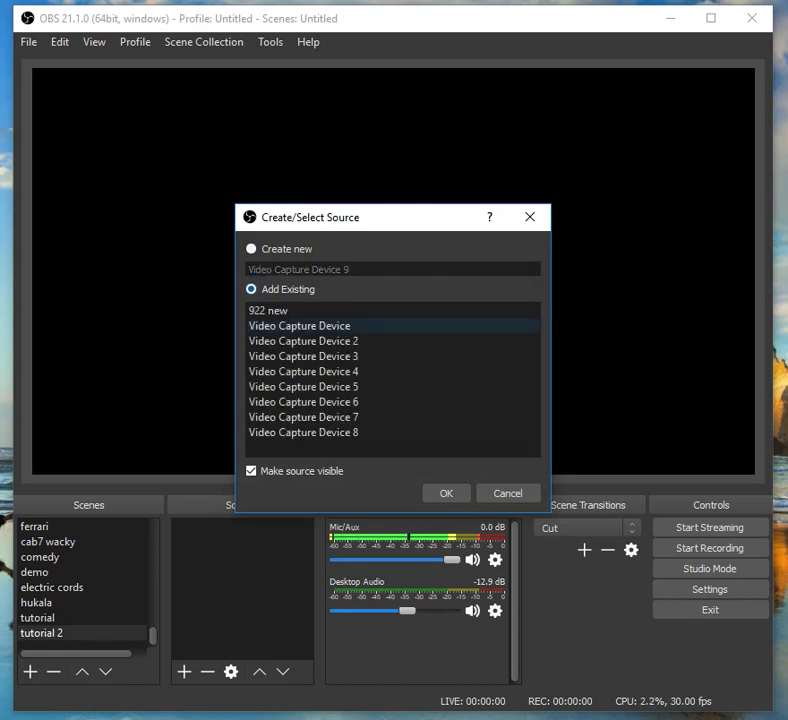
click(270, 311)
click(446, 493)
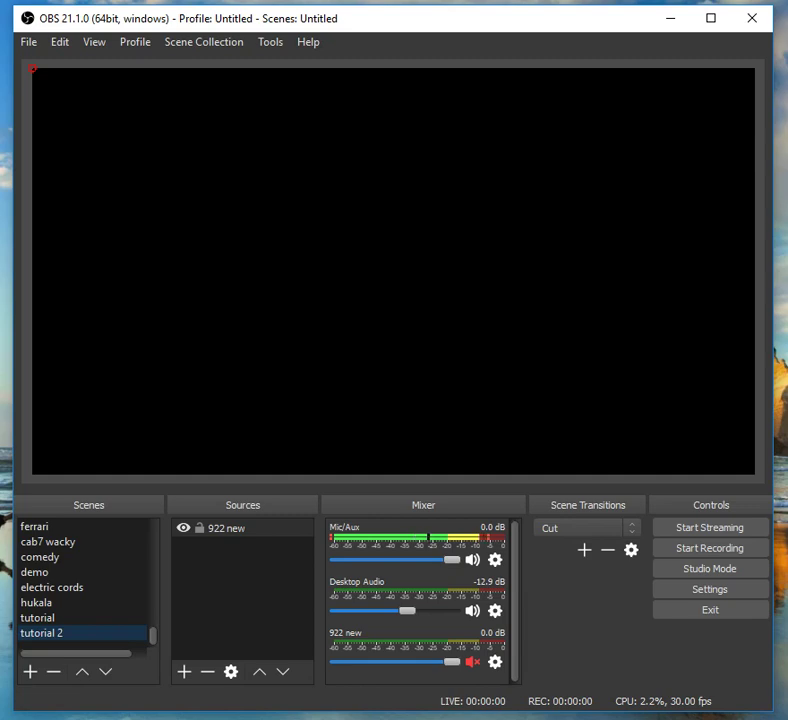
Move the 922 new webcam image in the tutorial scene from the upper-left corner towards the canvas centre.
click(38, 618)
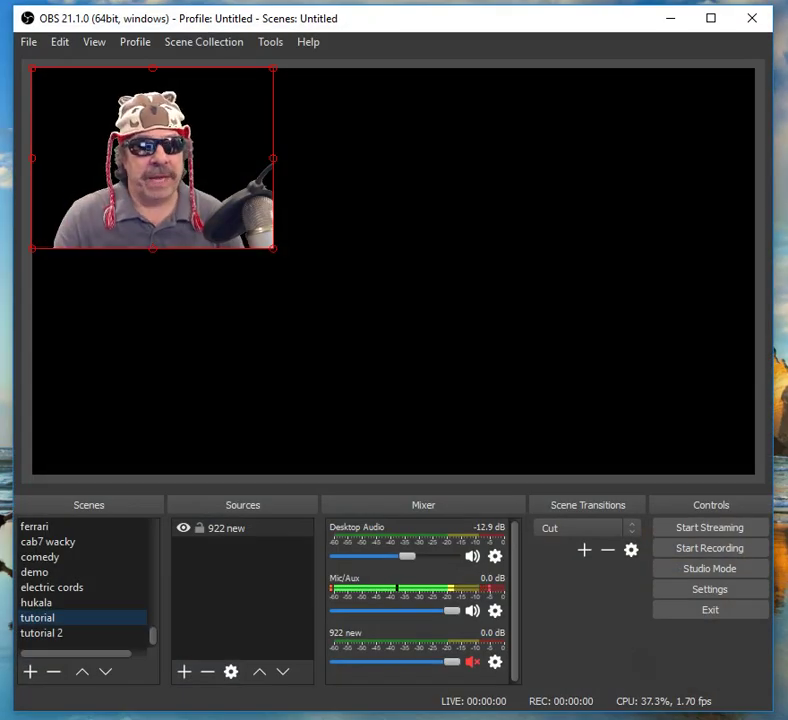
drag(180, 126, 452, 268)
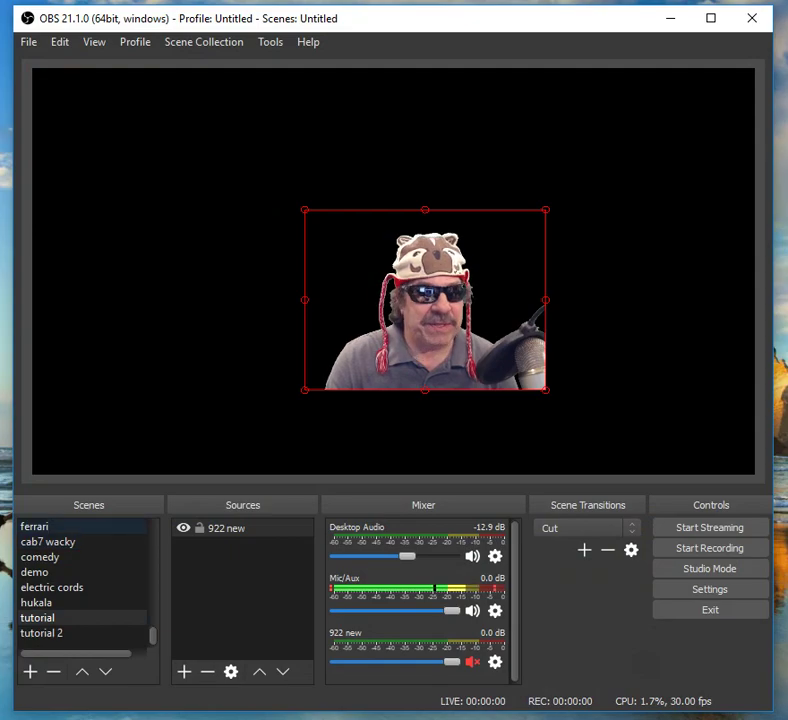
Look through finished scenes such as ferrari, Monster Truck, feelings and storm to examine how the 922 new webcam source is reused and positioned.
click(38, 527)
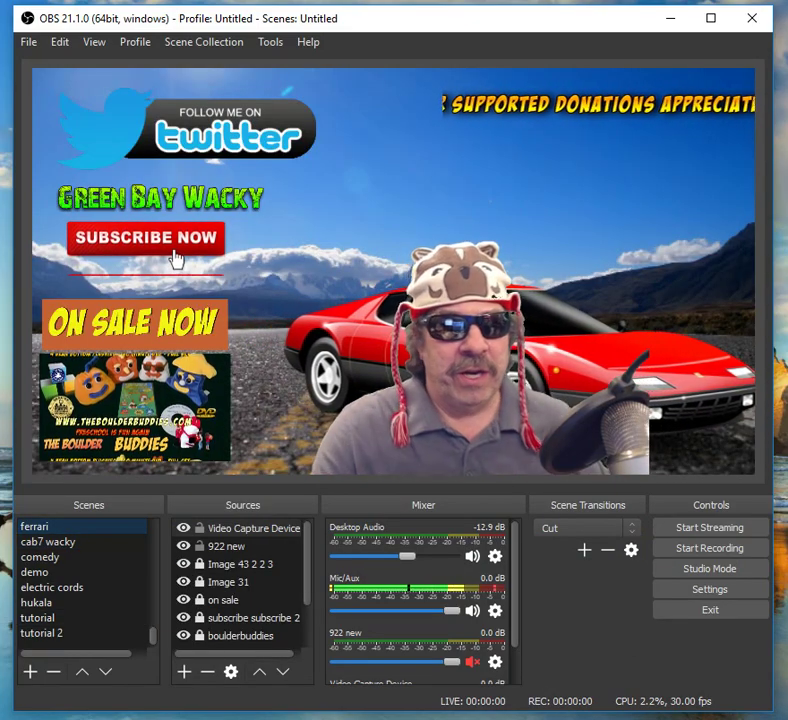
scroll(60, 572, down, 9)
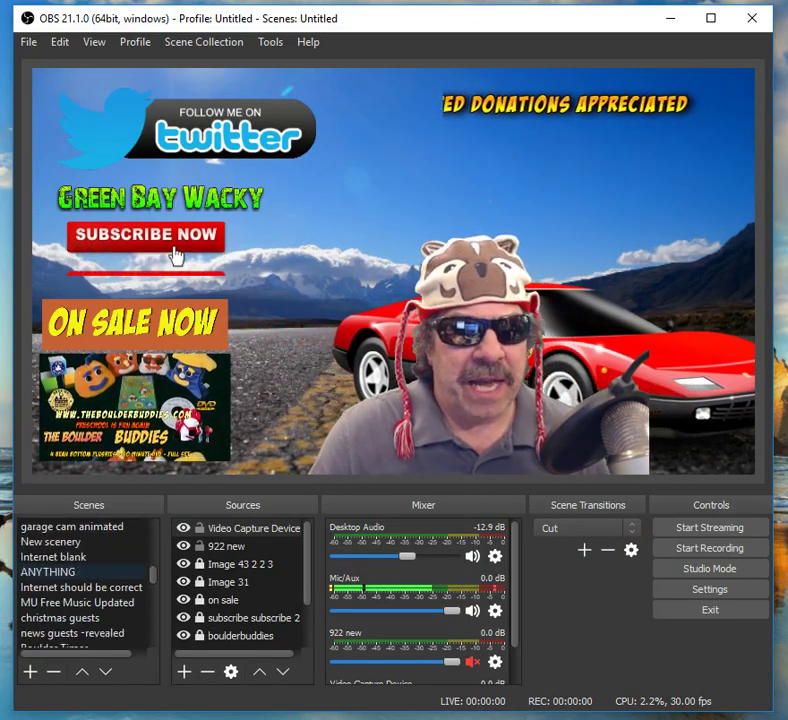
scroll(60, 572, up, 6)
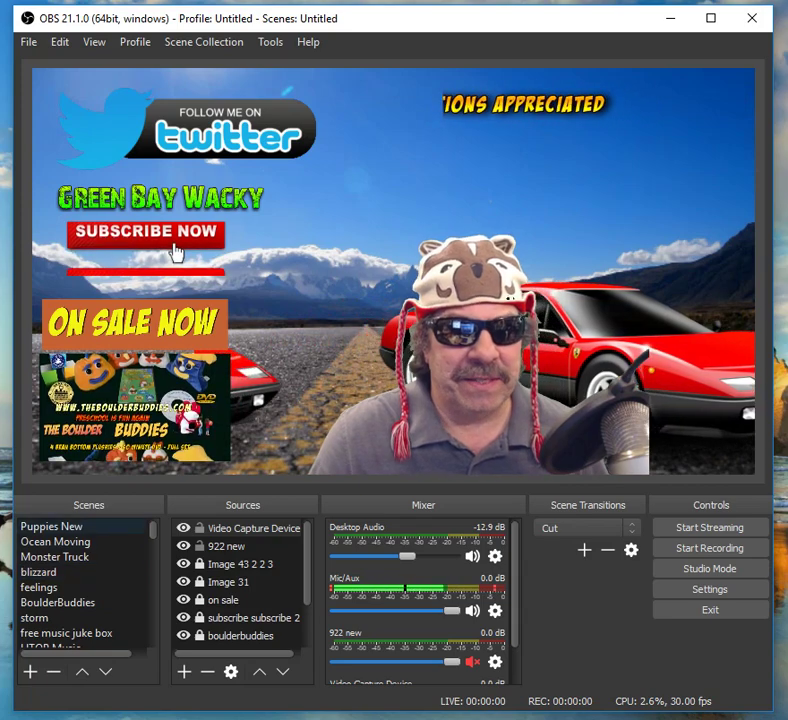
click(52, 527)
key(Down)
key(Down)
key(Down)
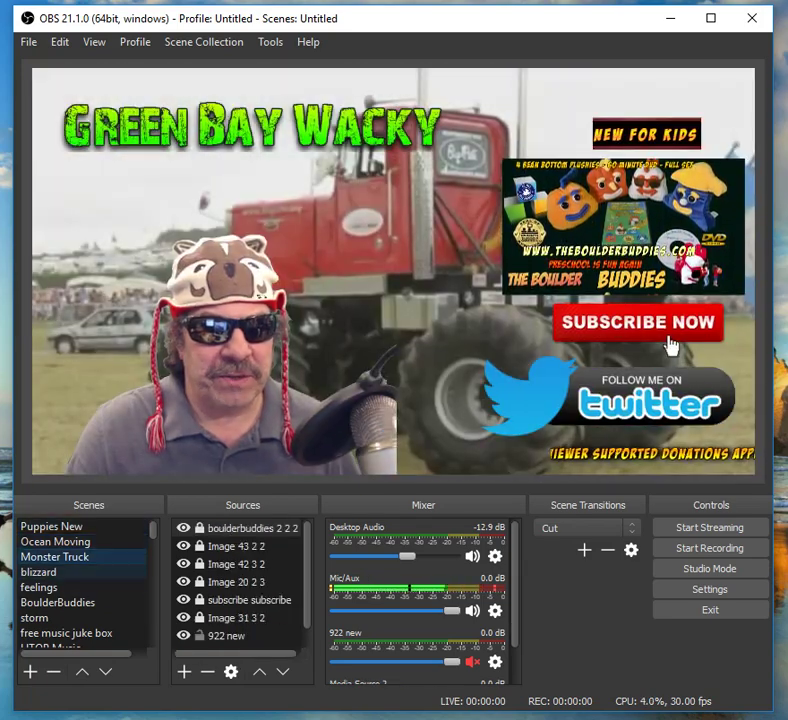
key(Down)
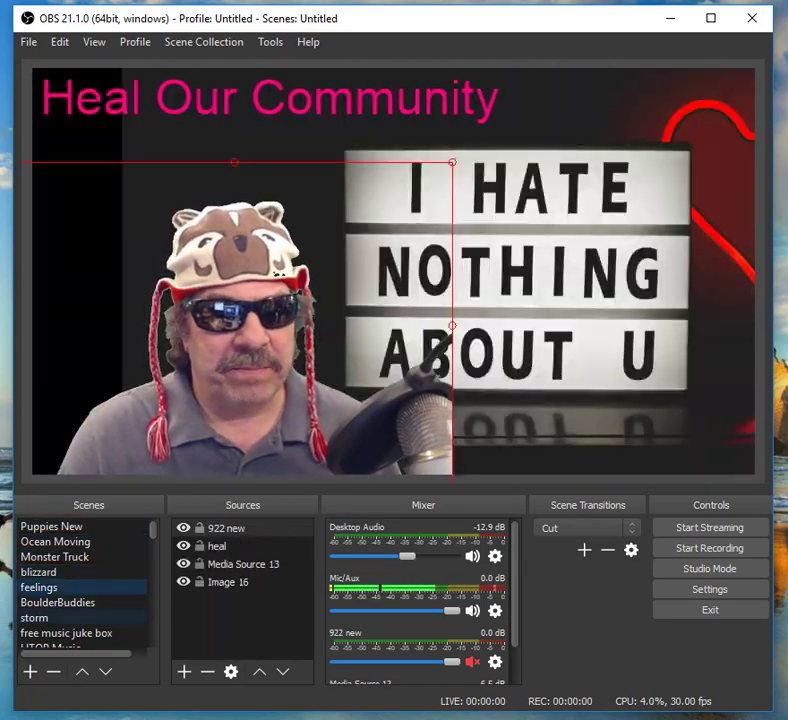
click(58, 603)
click(48, 617)
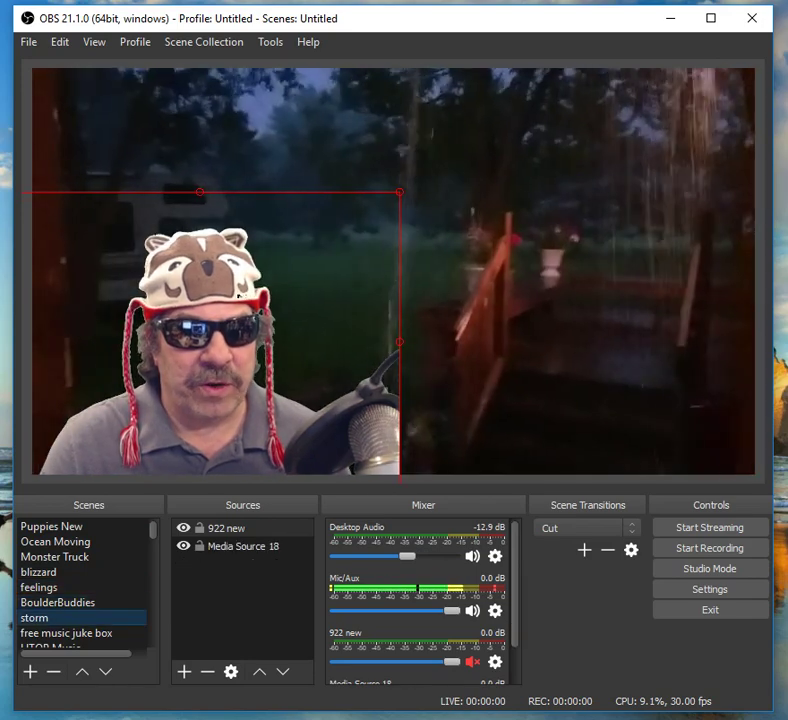
scroll(58, 604, down, 3)
scroll(60, 595, down, 10)
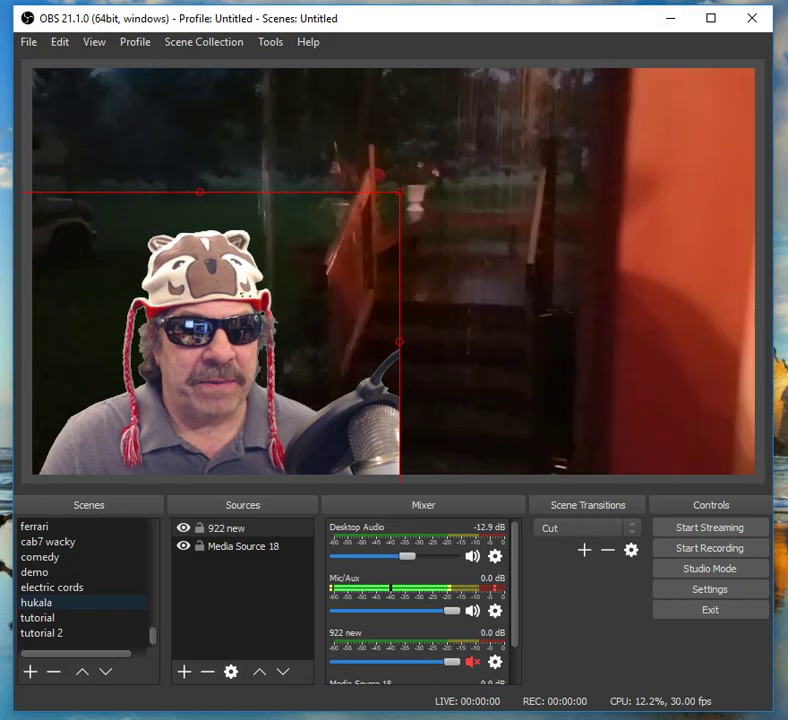
click(50, 603)
Resize the 922 new webcam image in the tutorial scene to less than half the canvas width and place it near the canvas centre.
click(48, 618)
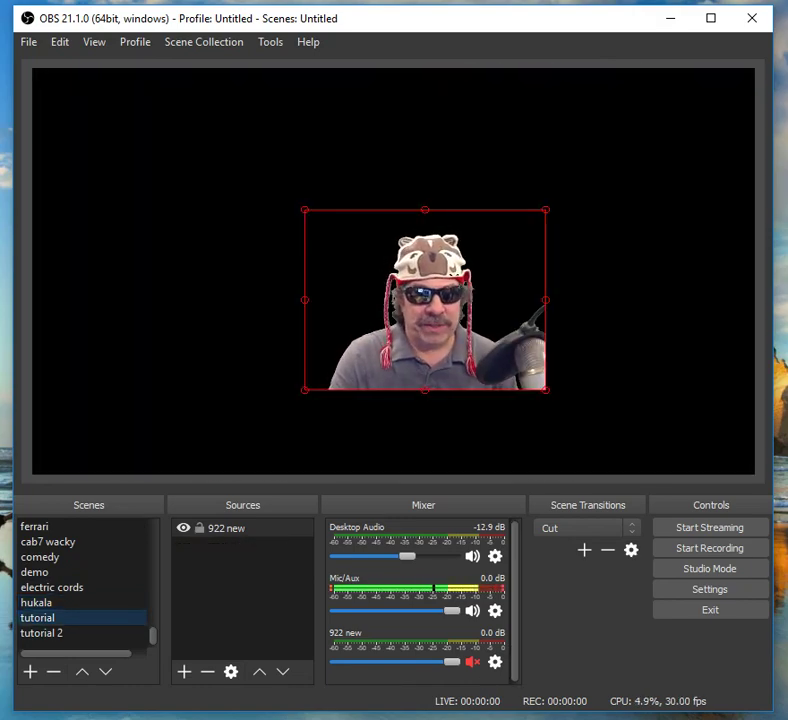
drag(305, 210, 180, 116)
drag(350, 260, 192, 187)
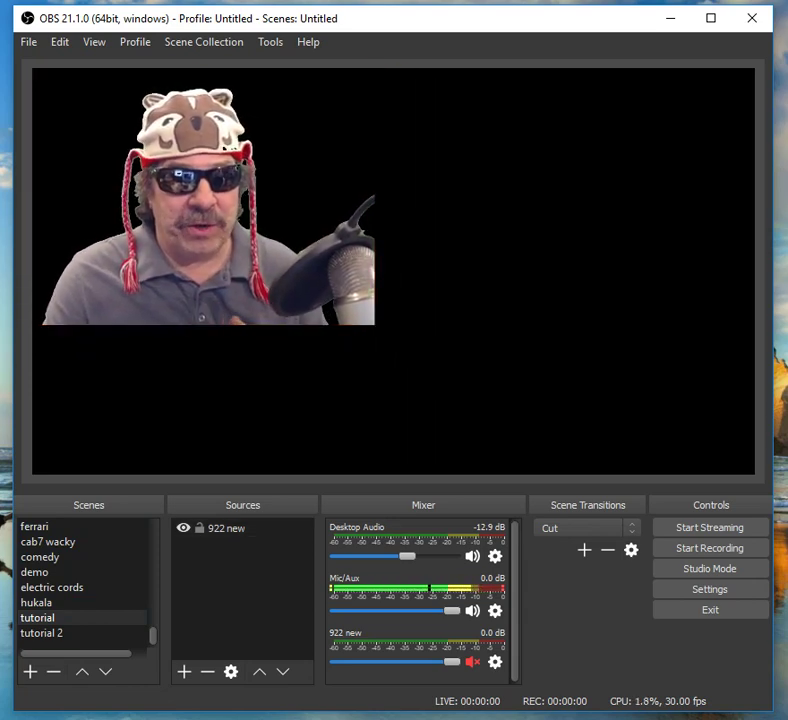
click(250, 240)
drag(375, 325, 696, 566)
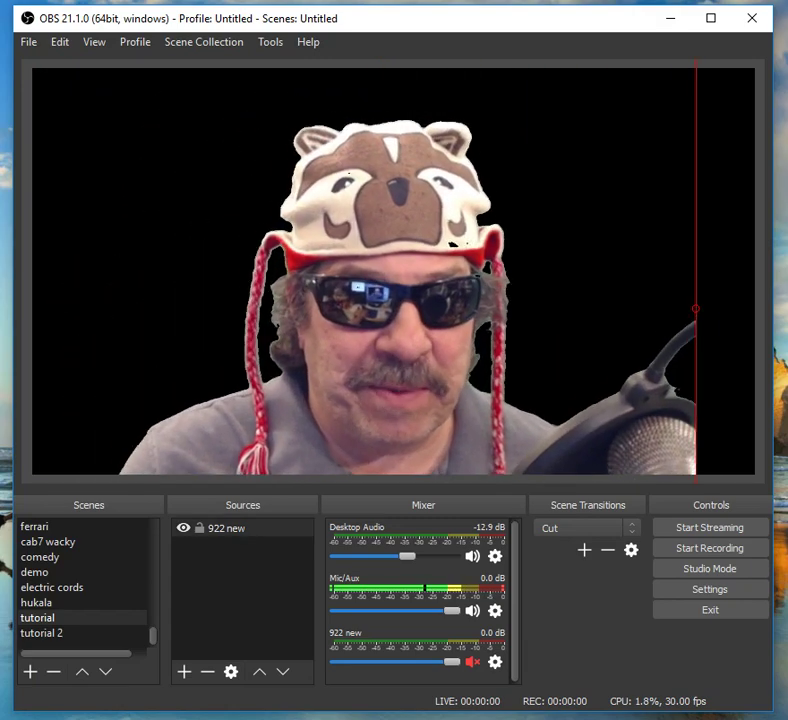
drag(696, 308, 303, 160)
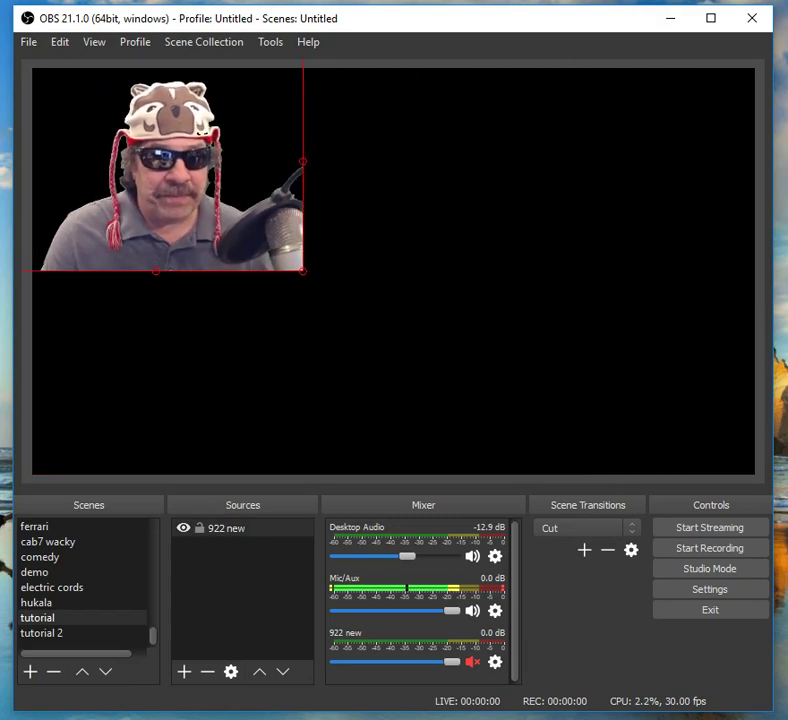
drag(170, 175, 395, 280)
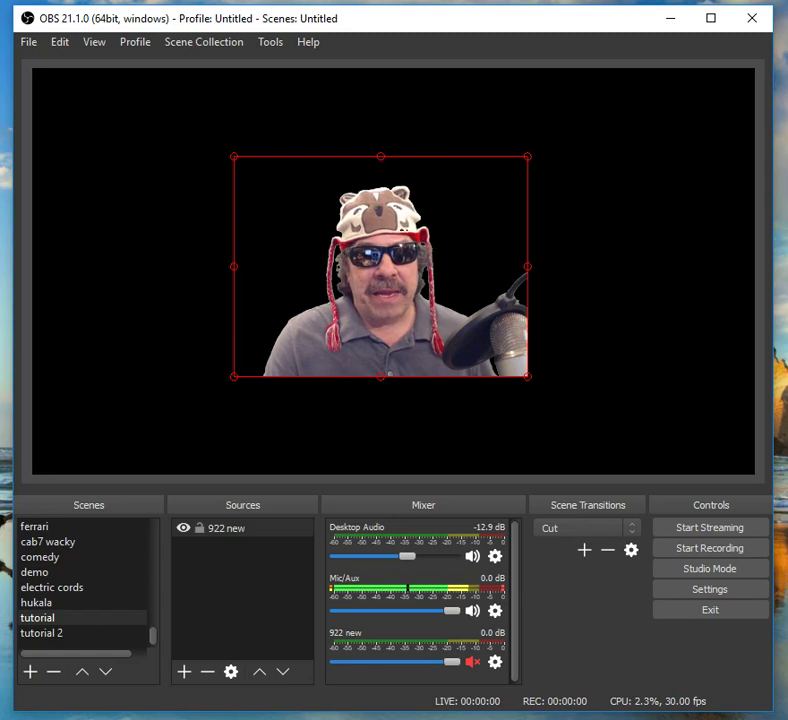
Examine the ordering options available for the 922 new source on the canvas.
right_click(369, 300)
mouse_move(420, 208)
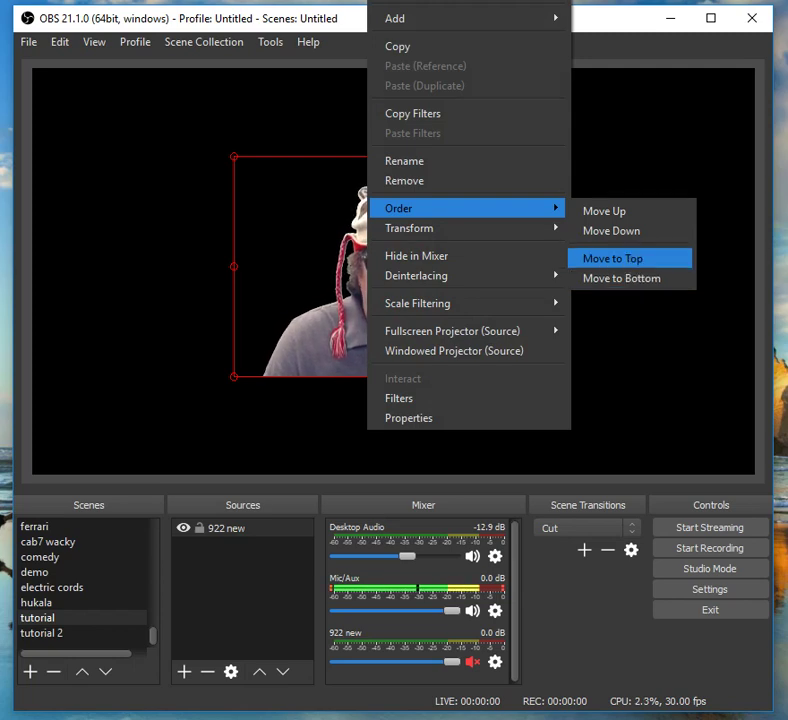
click(638, 158)
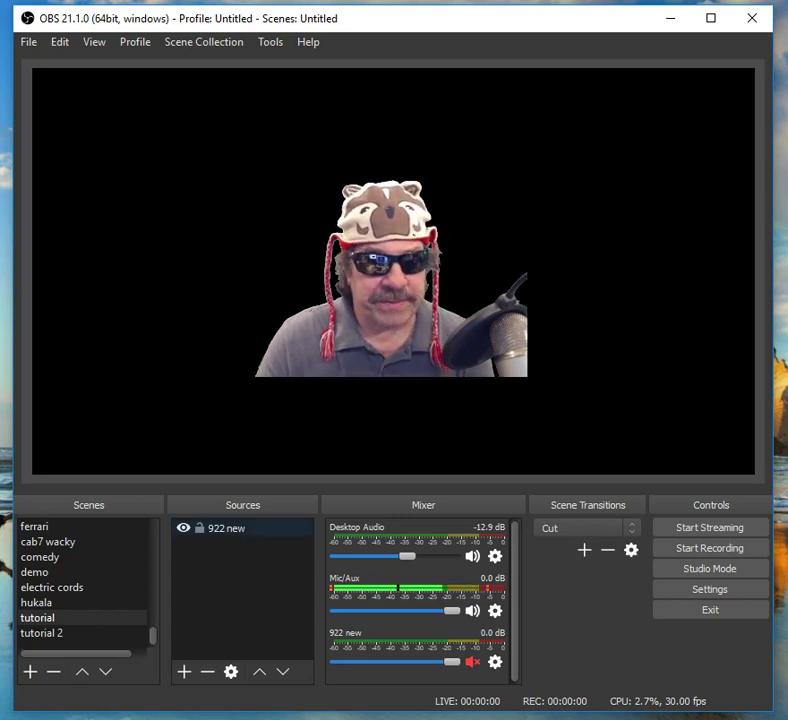
Examine the available source types and the tutorial scene's options, and compare the tutorial 2 scene with the tutorial scene.
click(184, 672)
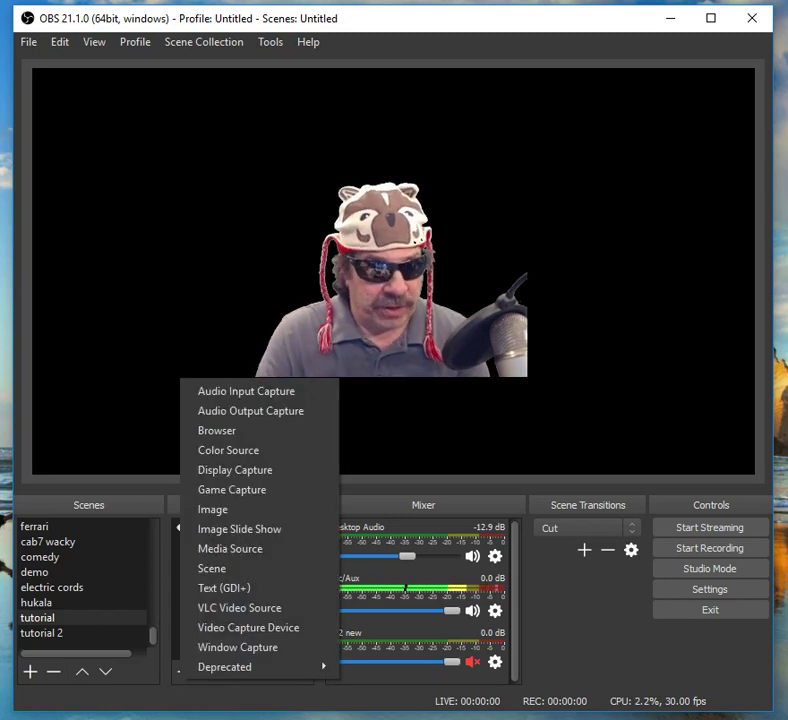
key(Escape)
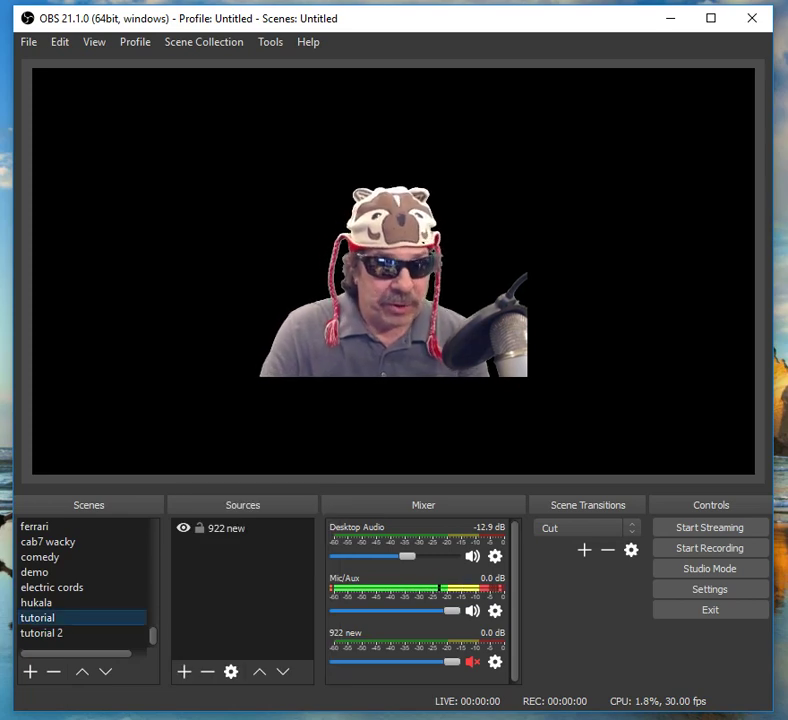
right_click(62, 617)
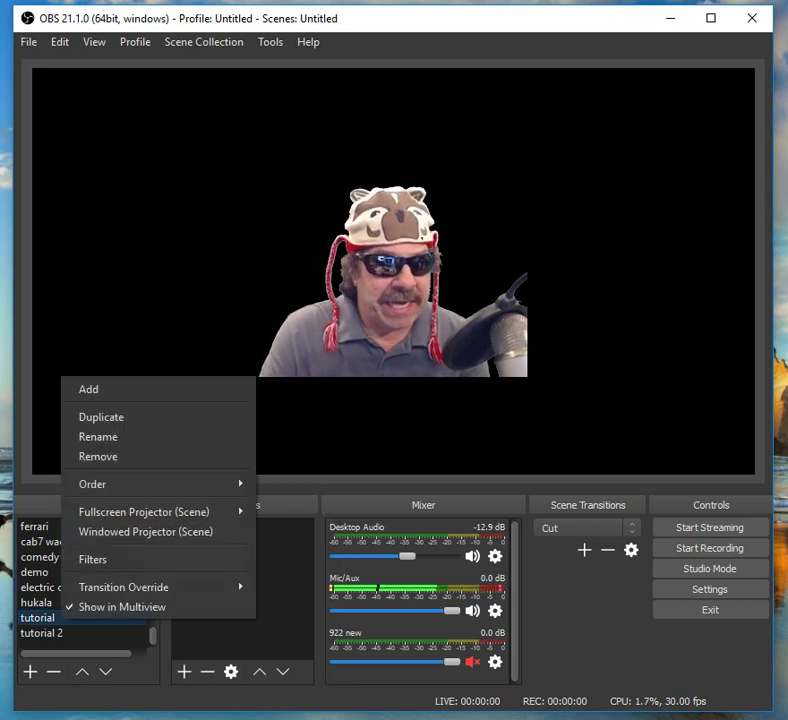
click(58, 633)
click(58, 618)
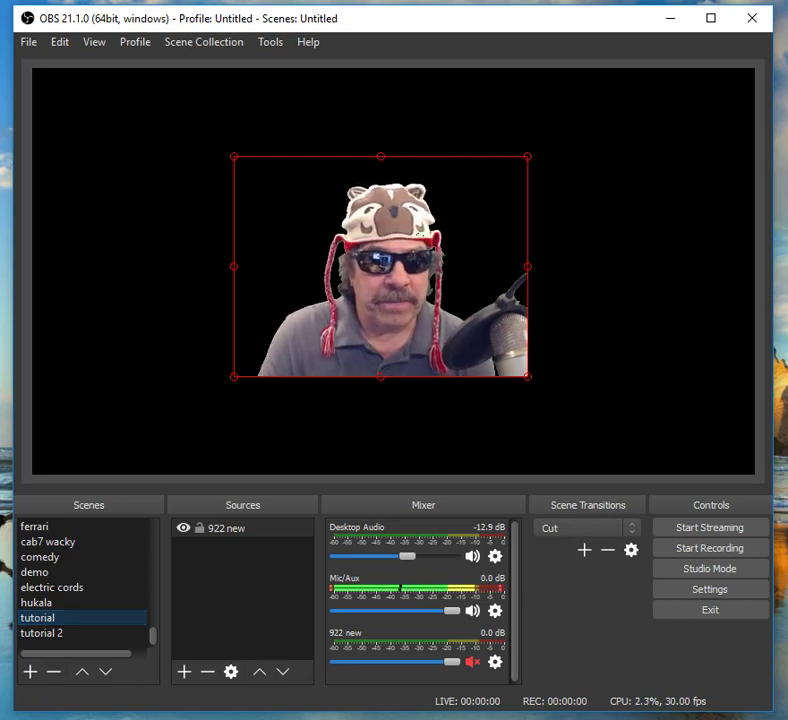
Add a new image source to the tutorial scene using ben artist_clipped_rev_1.png from the Downloads folder.
click(228, 528)
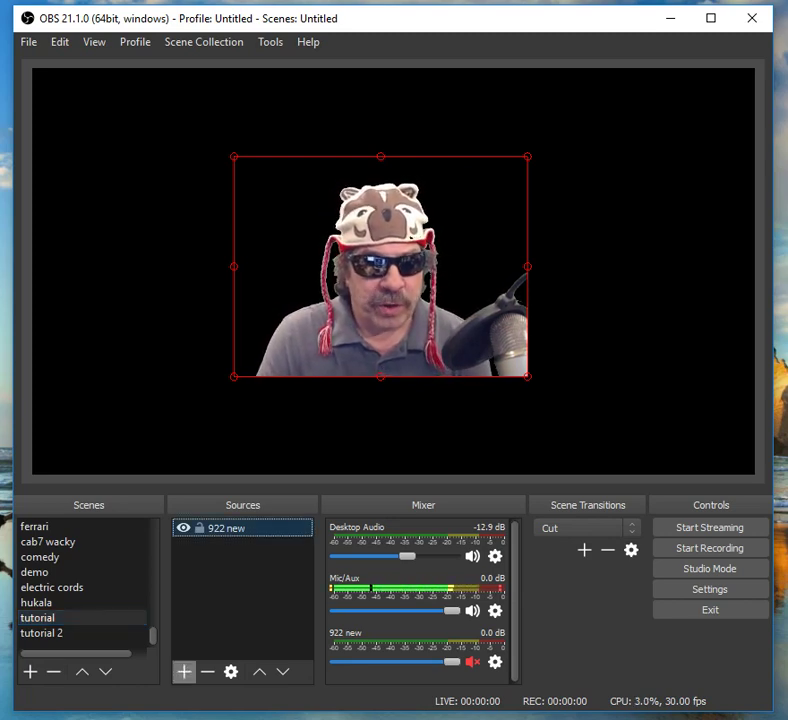
click(184, 671)
click(246, 494)
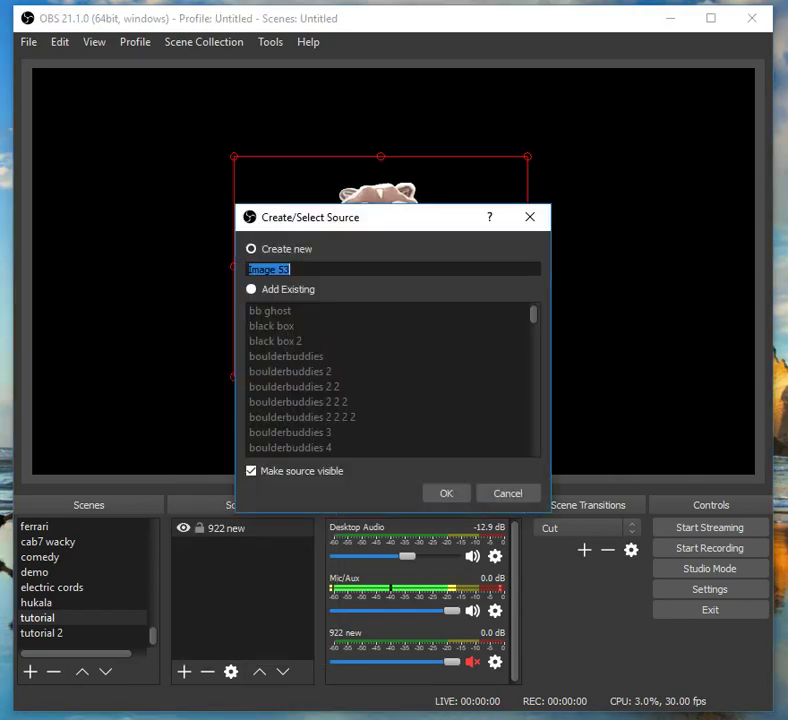
key(Return)
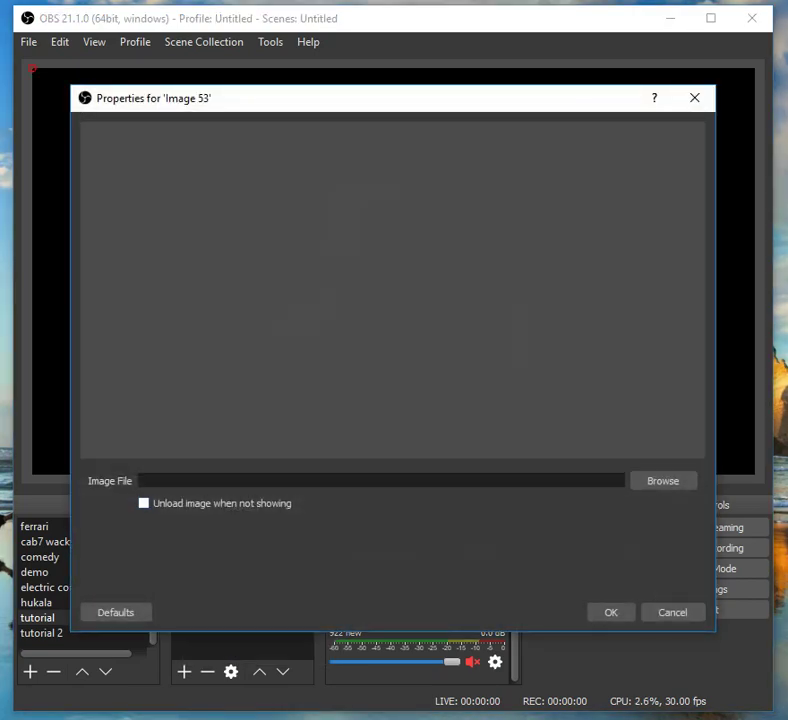
click(663, 481)
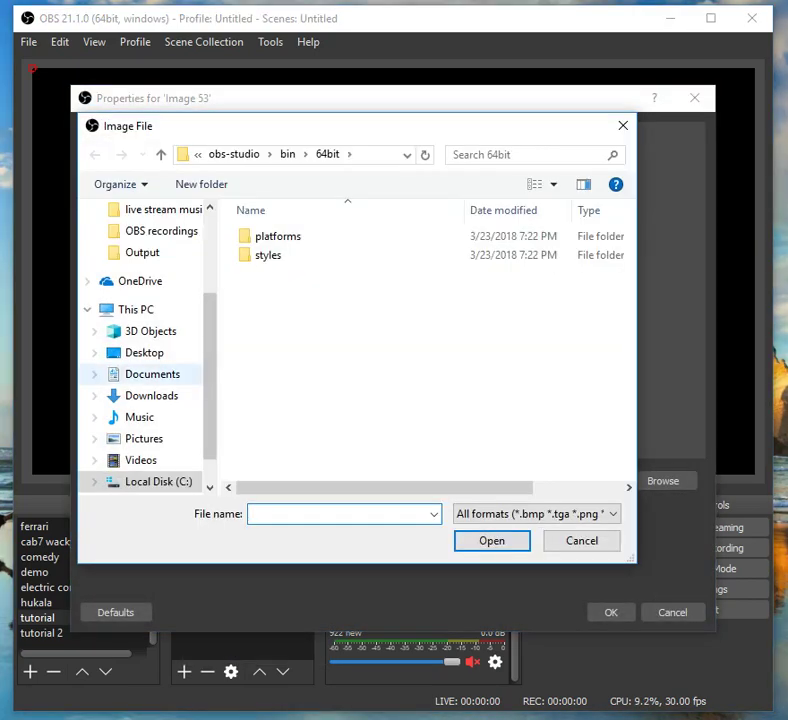
click(150, 395)
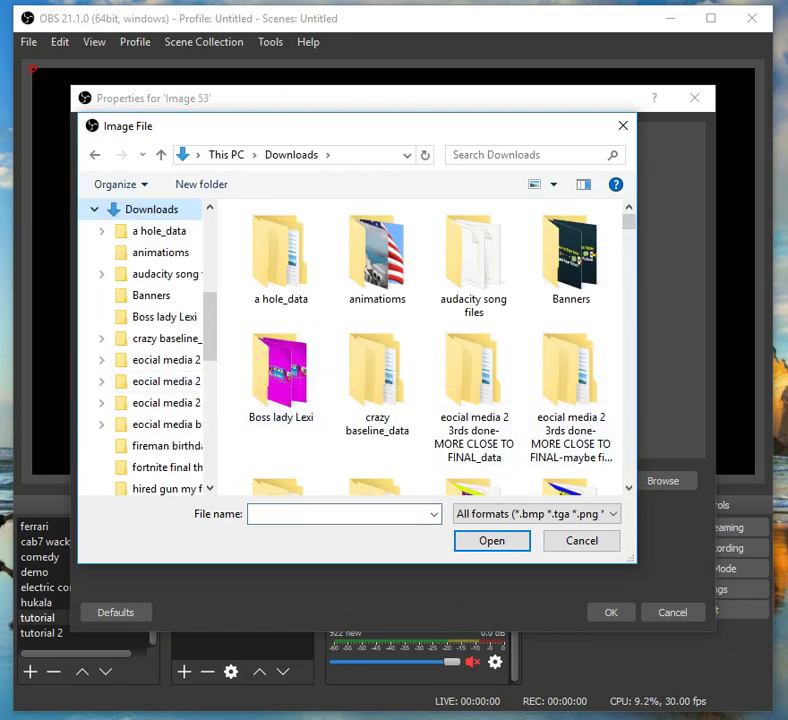
scroll(440, 220, down, 10)
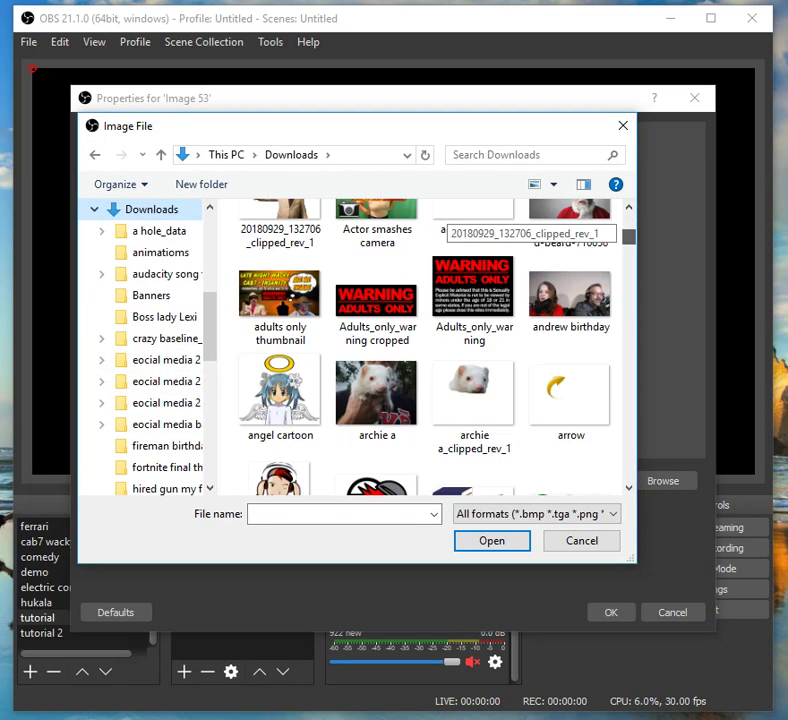
scroll(440, 220, up, 5)
scroll(445, 228, down, 5)
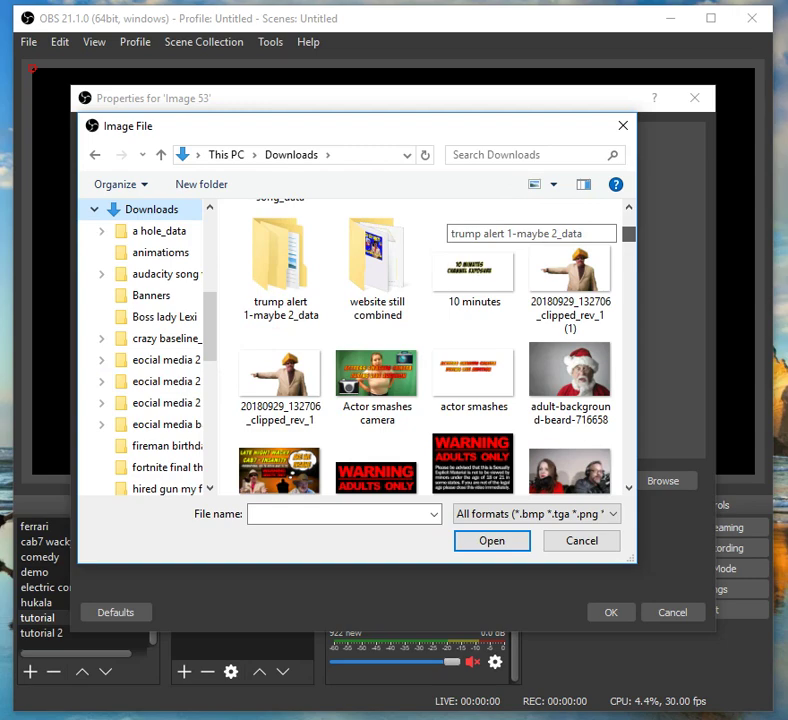
scroll(445, 228, down, 8)
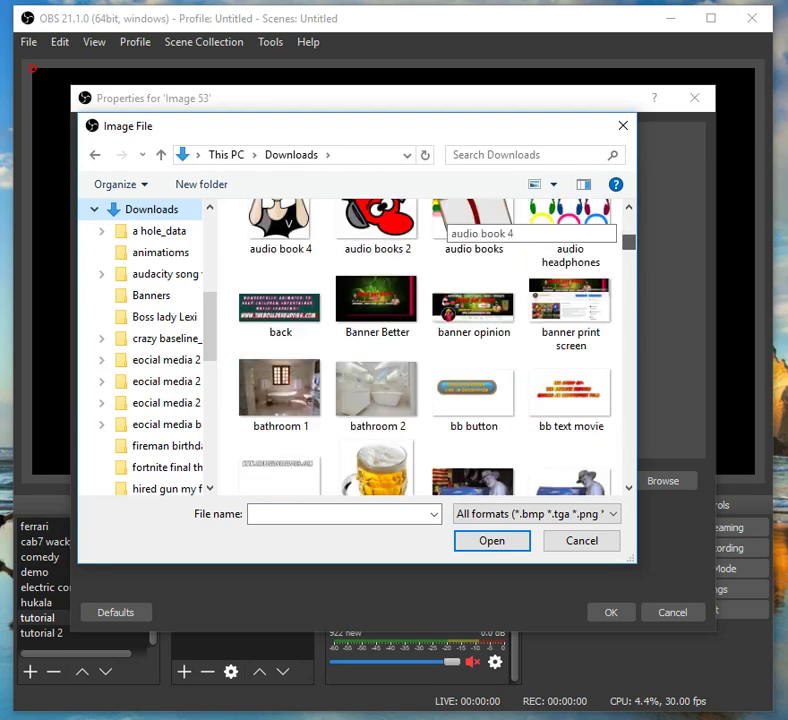
double_click(570, 310)
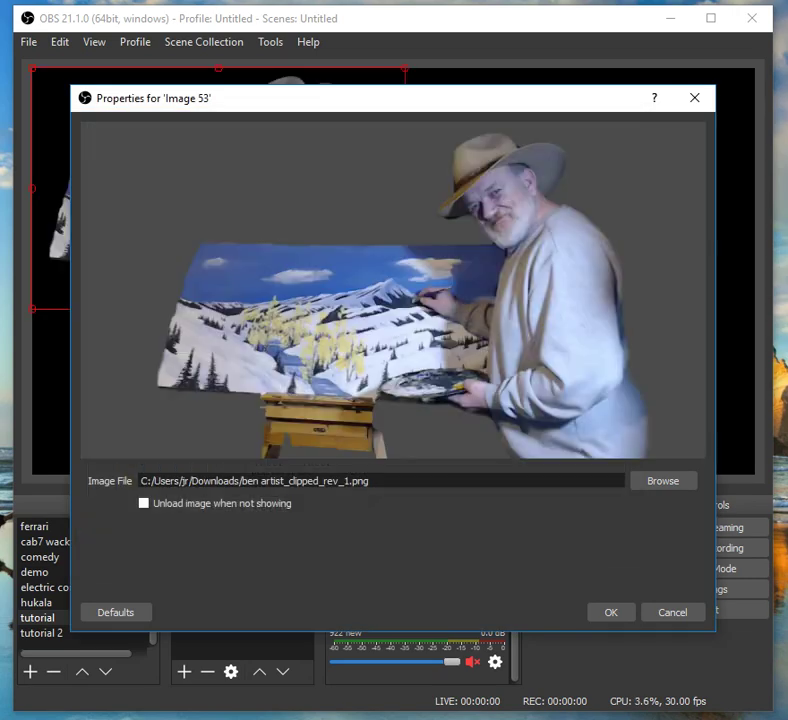
click(611, 612)
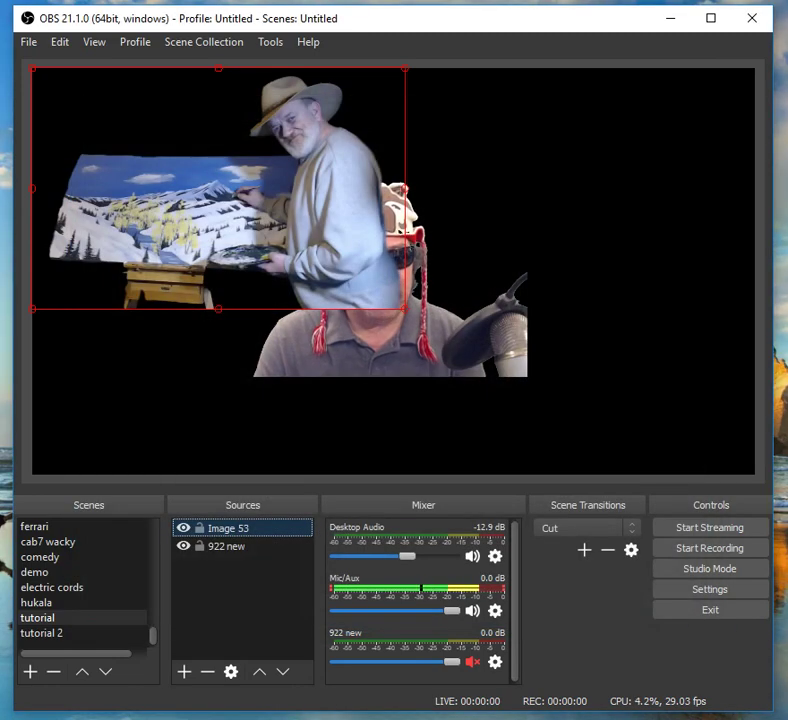
Send the painter image to the bottom of the source order and move it to the upper right of the canvas.
drag(225, 195, 359, 240)
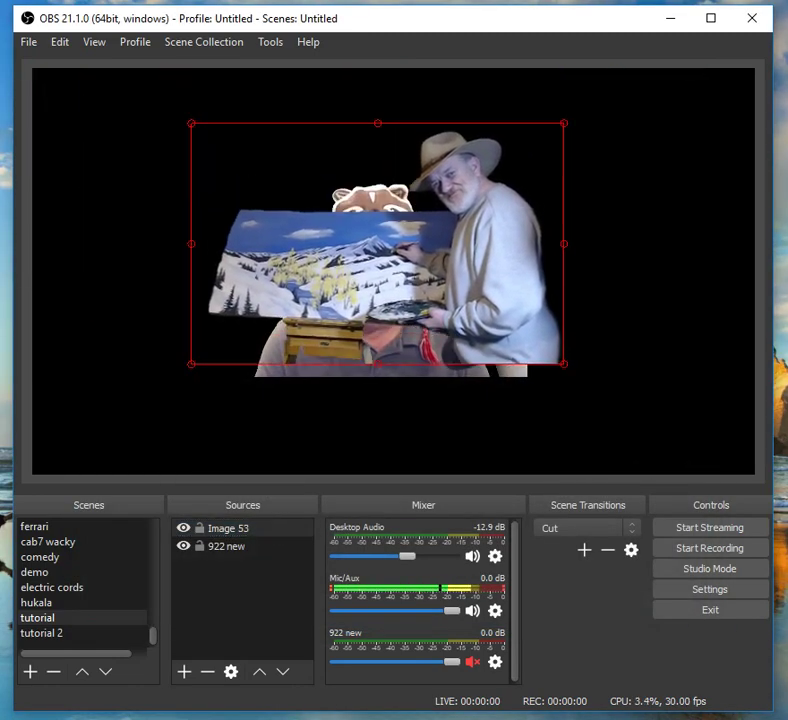
right_click(410, 296)
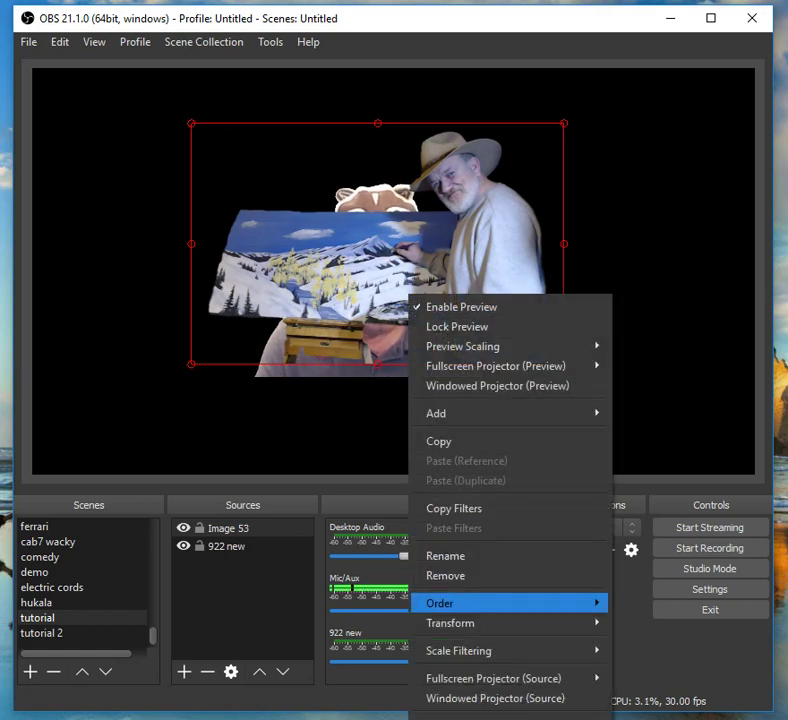
mouse_move(520, 603)
click(660, 673)
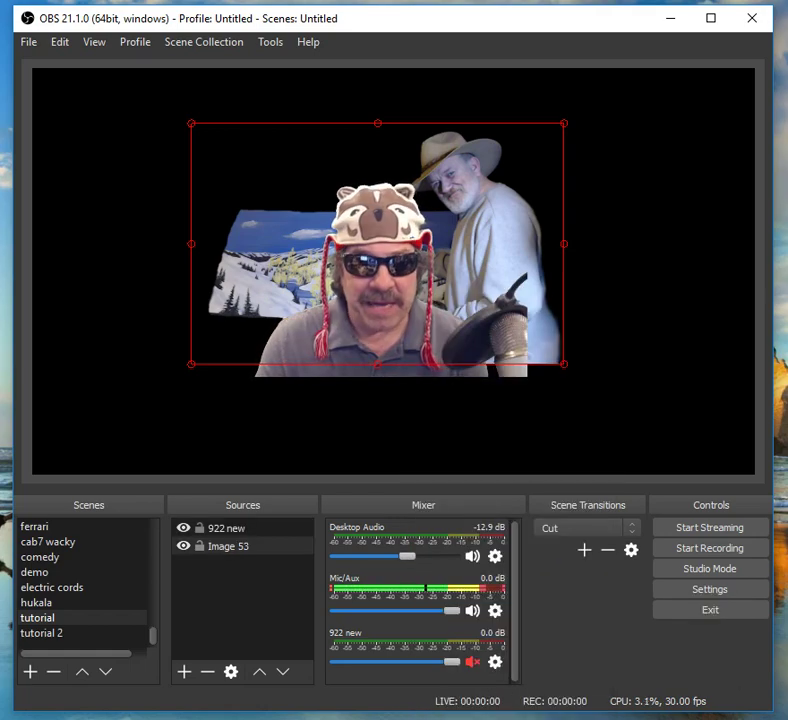
drag(490, 250, 681, 205)
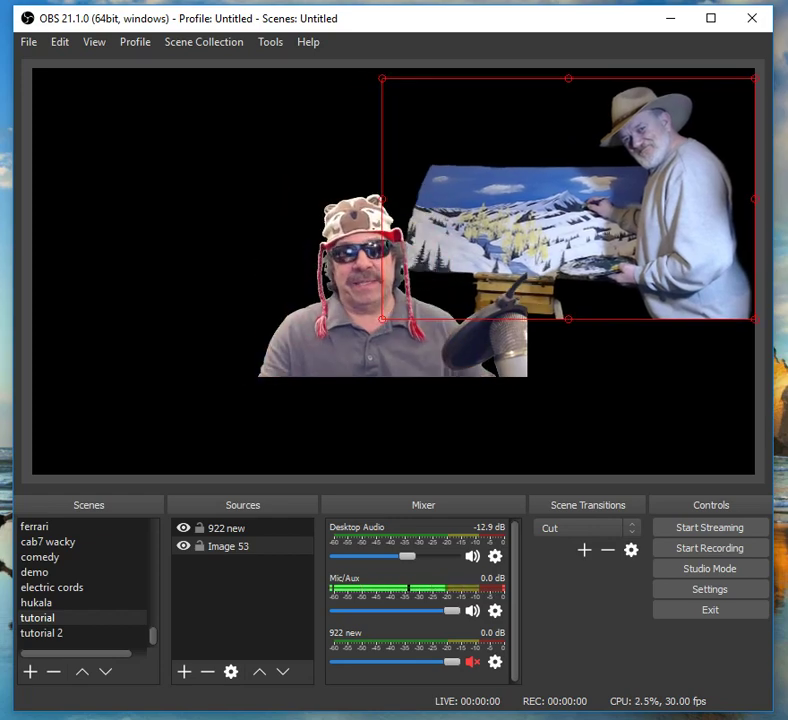
Move the 922 new webcam image into the lower-left corner of the canvas and lock the source.
click(380, 300)
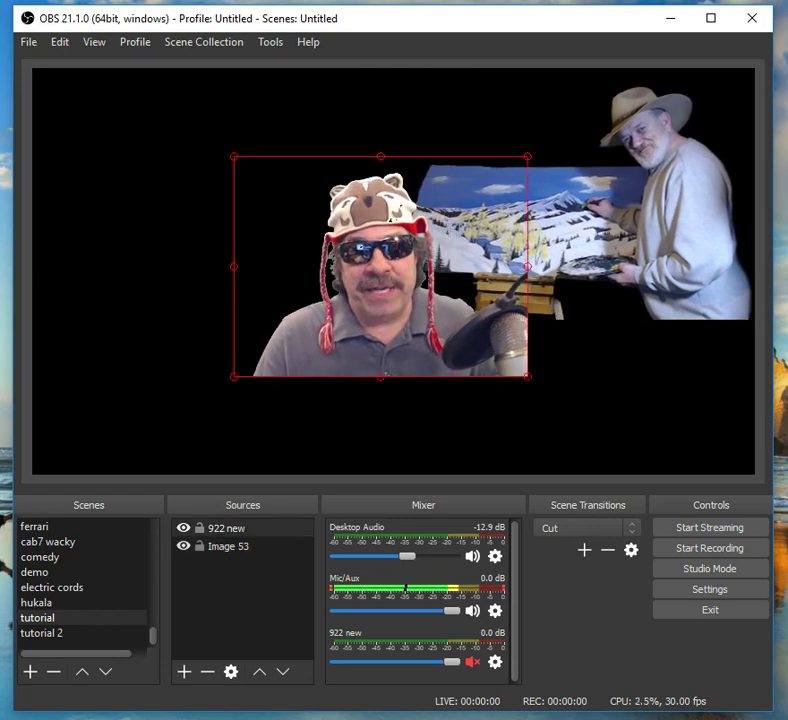
mouse_move(380, 300)
mouse_down()
mouse_move(372, 411)
mouse_move(378, 399)
mouse_move(133, 398)
mouse_move(608, 385)
mouse_move(279, 240)
mouse_move(242, 333)
mouse_move(235, 323)
mouse_move(428, 376)
mouse_move(439, 312)
mouse_move(448, 322)
mouse_move(235, 362)
mouse_move(312, 388)
mouse_move(152, 387)
mouse_up()
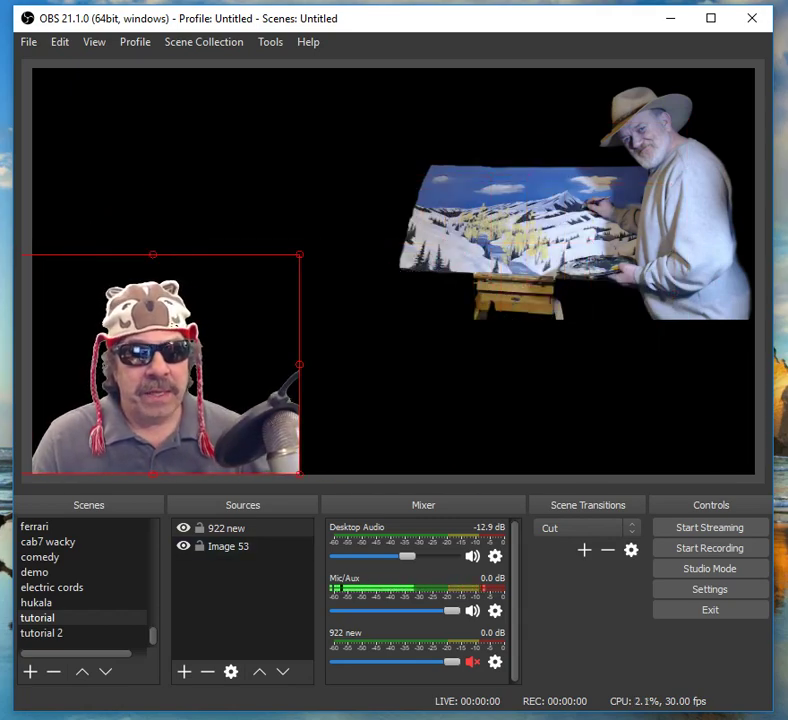
click(200, 528)
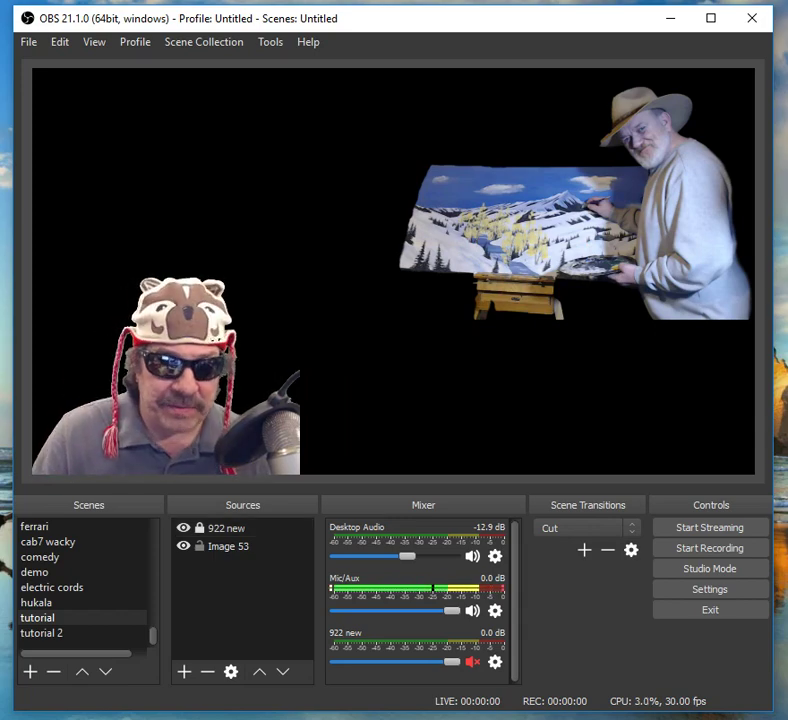
Align the painter image with the top-right corner of the canvas and lock its source.
click(570, 210)
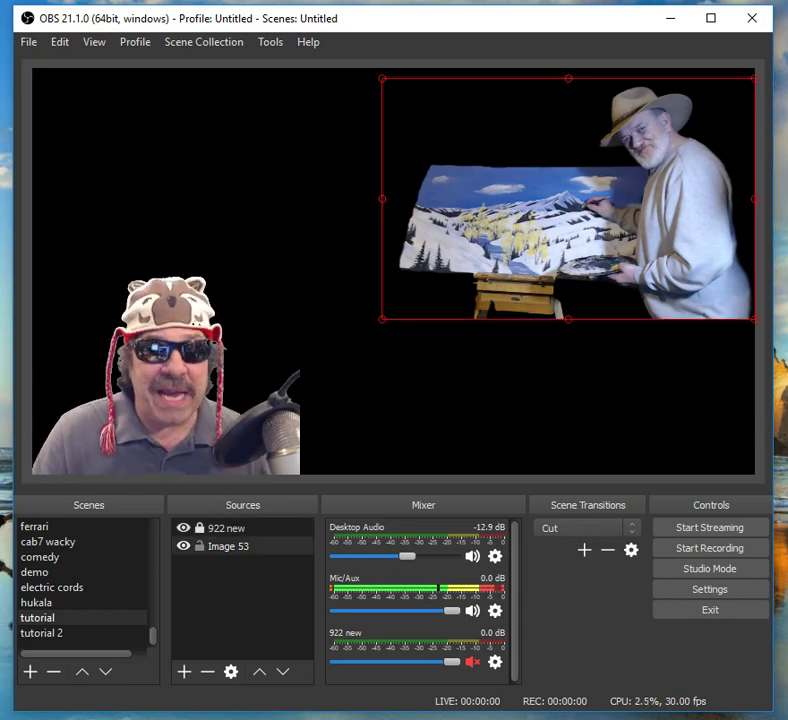
mouse_move(570, 210)
mouse_down()
mouse_move(394, 321)
mouse_move(606, 201)
mouse_move(584, 187)
mouse_up()
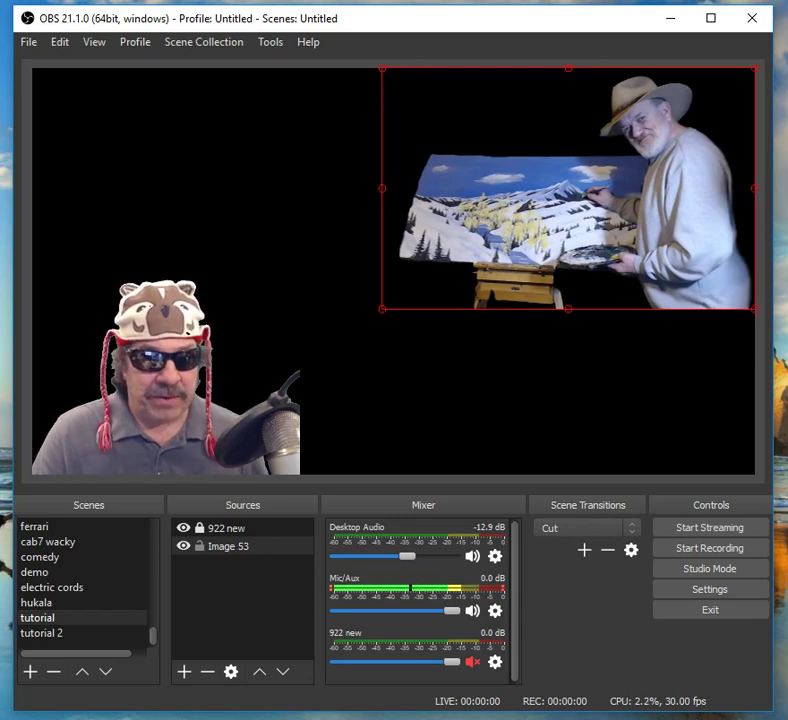
click(200, 546)
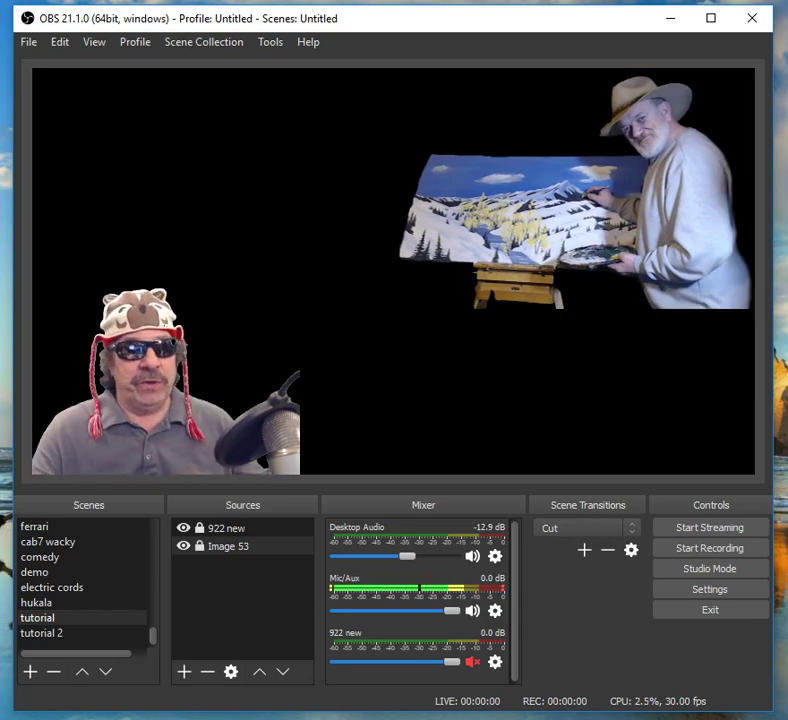
Add another new image source to the tutorial scene using archie a.jpg from the Downloads folder.
click(184, 672)
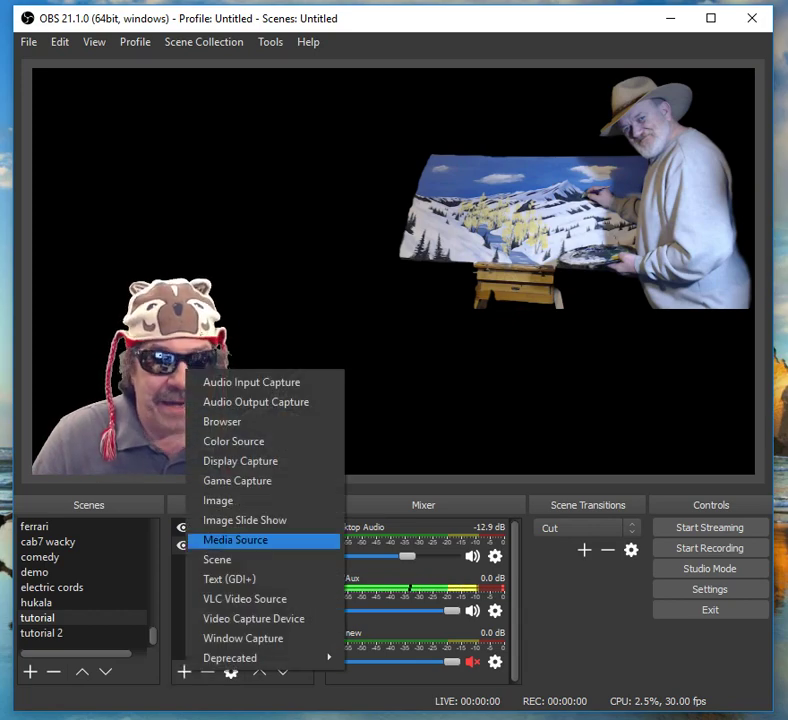
click(225, 500)
key(Return)
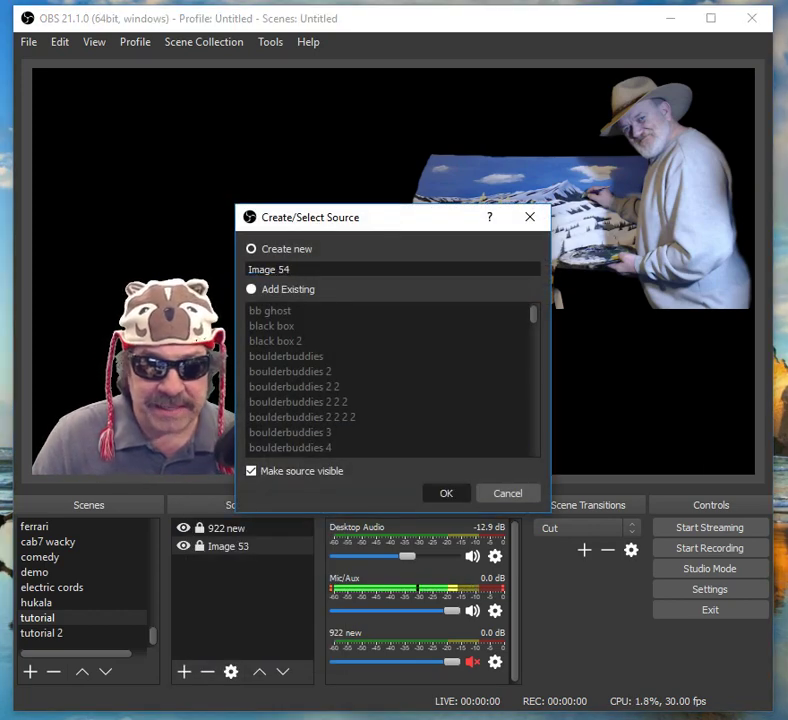
click(663, 481)
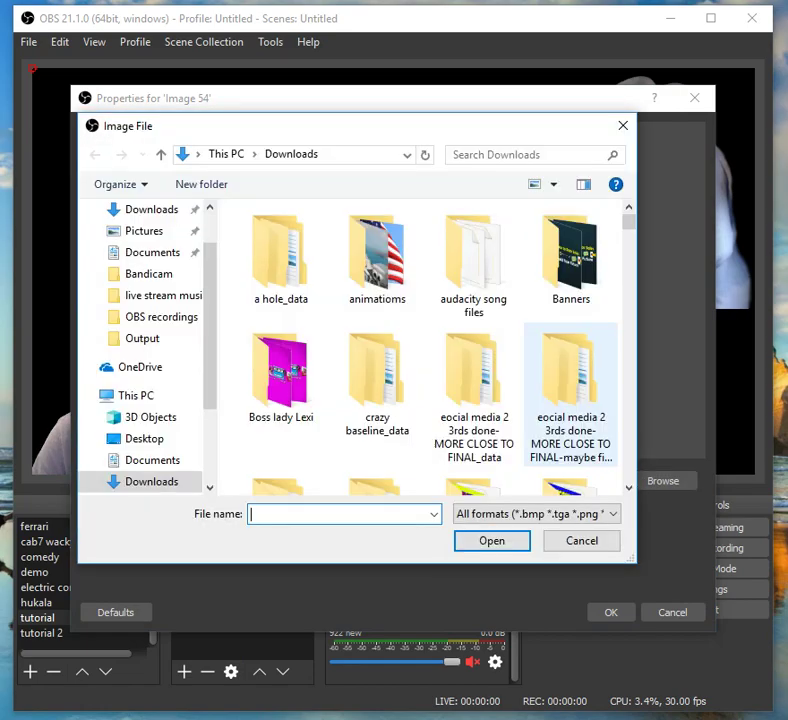
scroll(440, 210, down, 15)
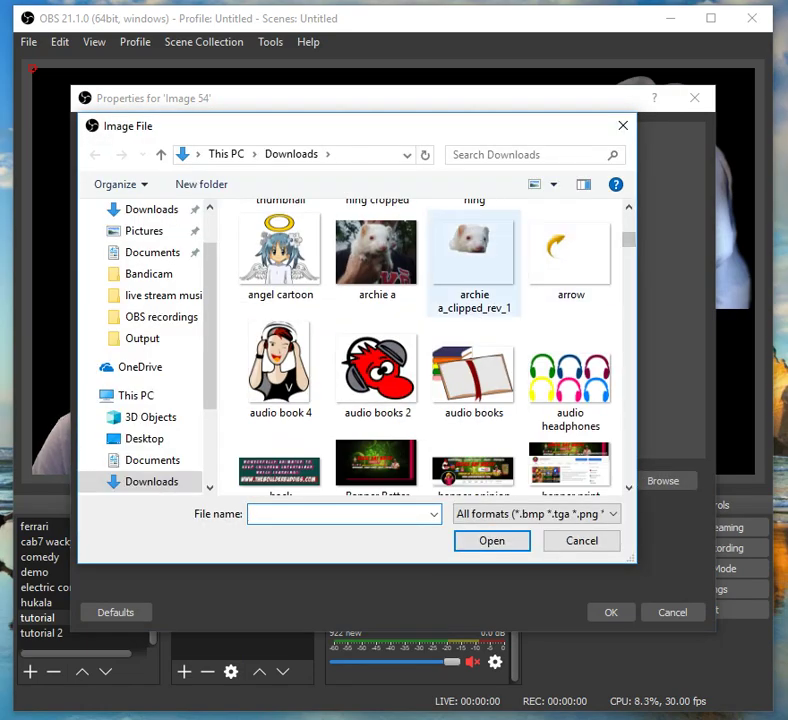
double_click(377, 255)
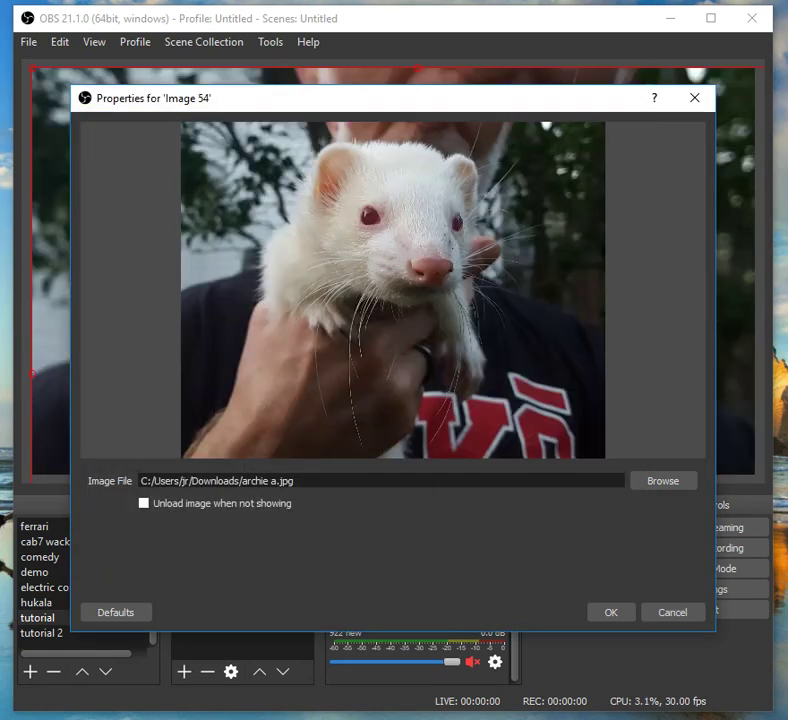
click(611, 612)
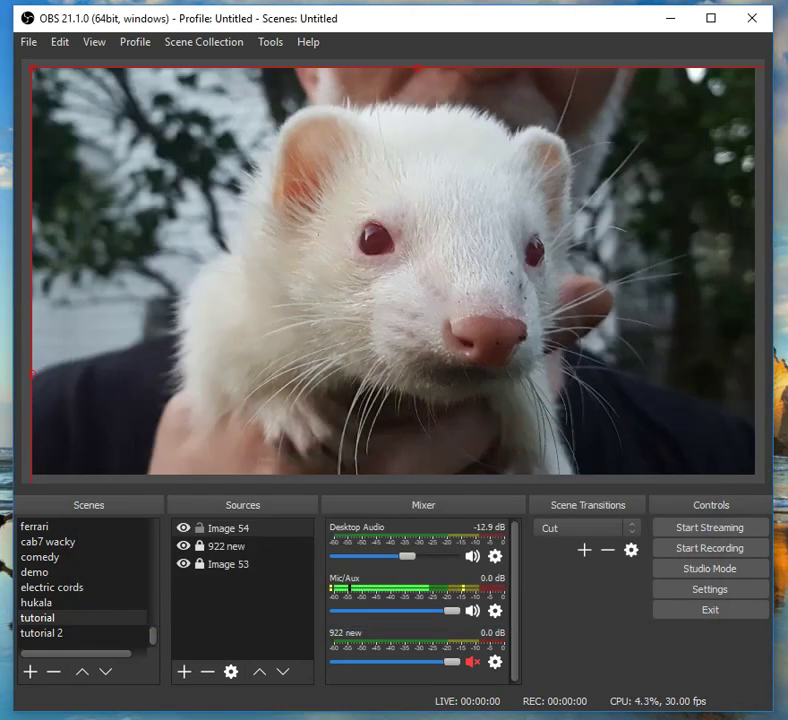
Shrink the ferret image to about one fifth of the canvas width and place it near the lower-right corner, below the painter image.
right_click(360, 378)
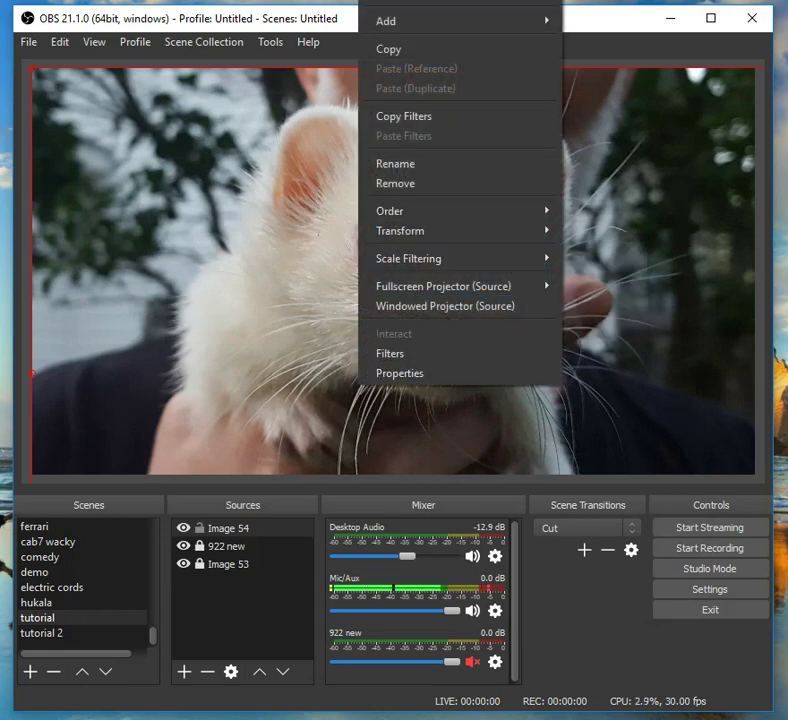
key(Escape)
drag(32, 67, 401, 360)
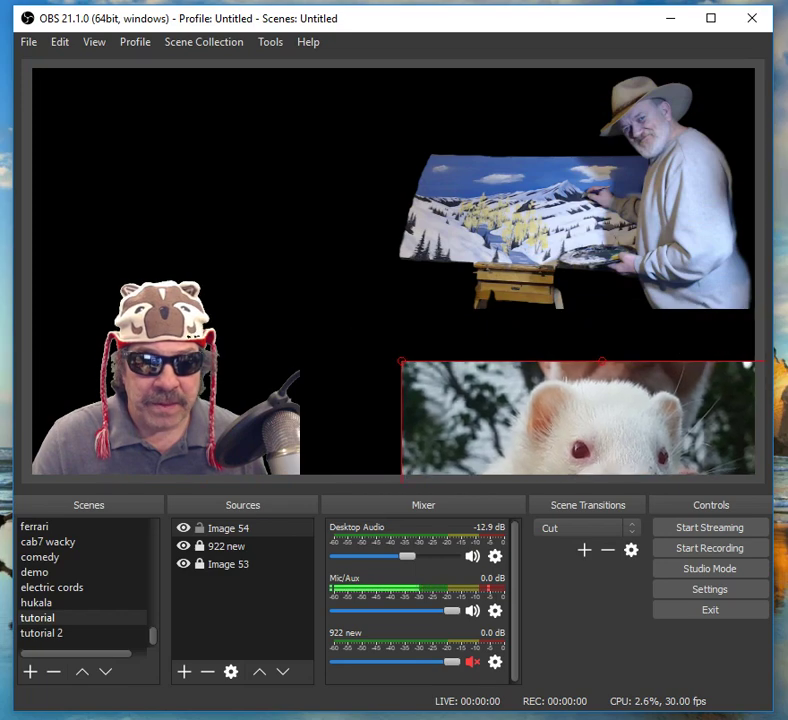
drag(560, 425, 272, 158)
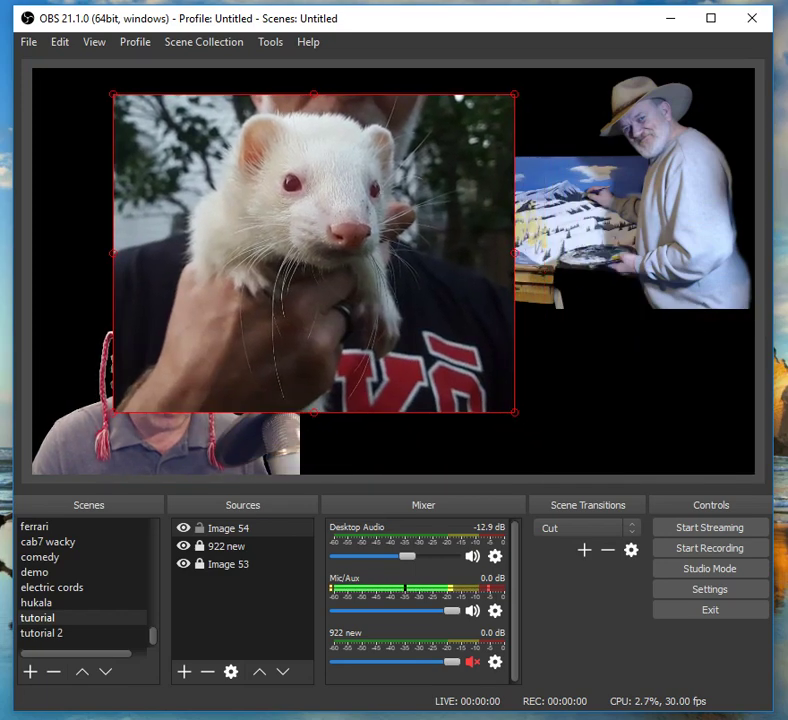
drag(113, 94, 310, 250)
drag(408, 330, 608, 379)
drag(506, 299, 561, 343)
Examine the ordering options available for the ferret image.
right_click(641, 385)
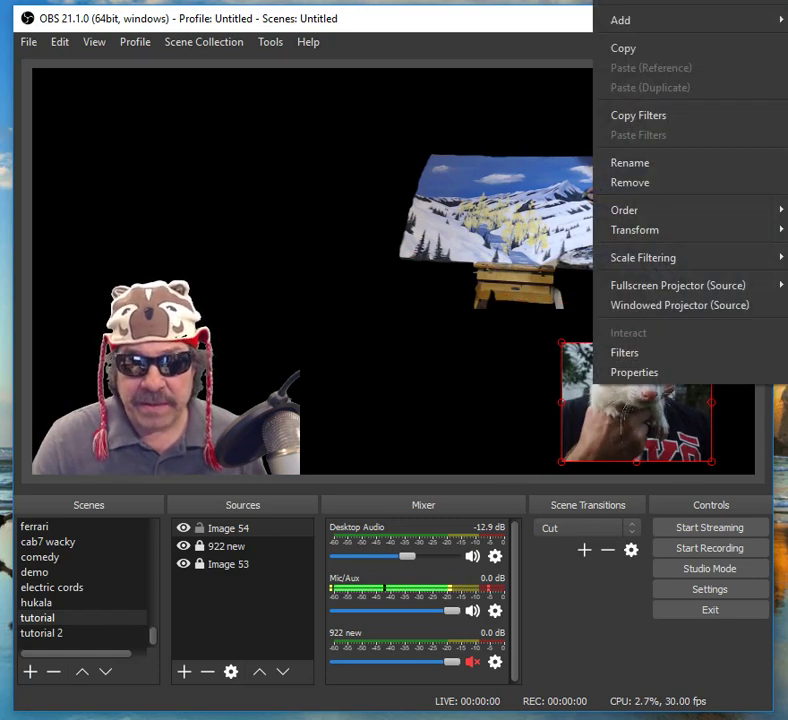
mouse_move(640, 210)
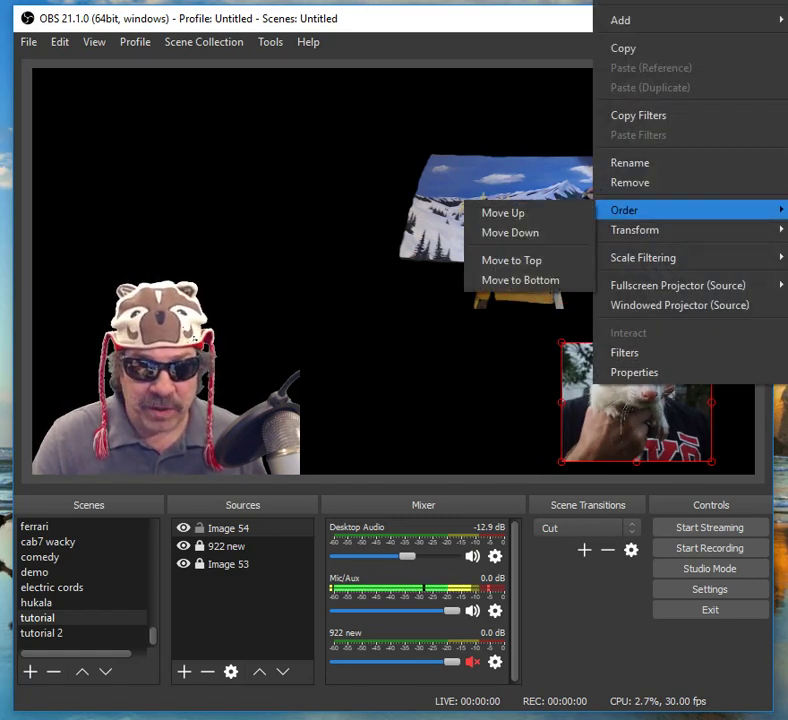
click(440, 385)
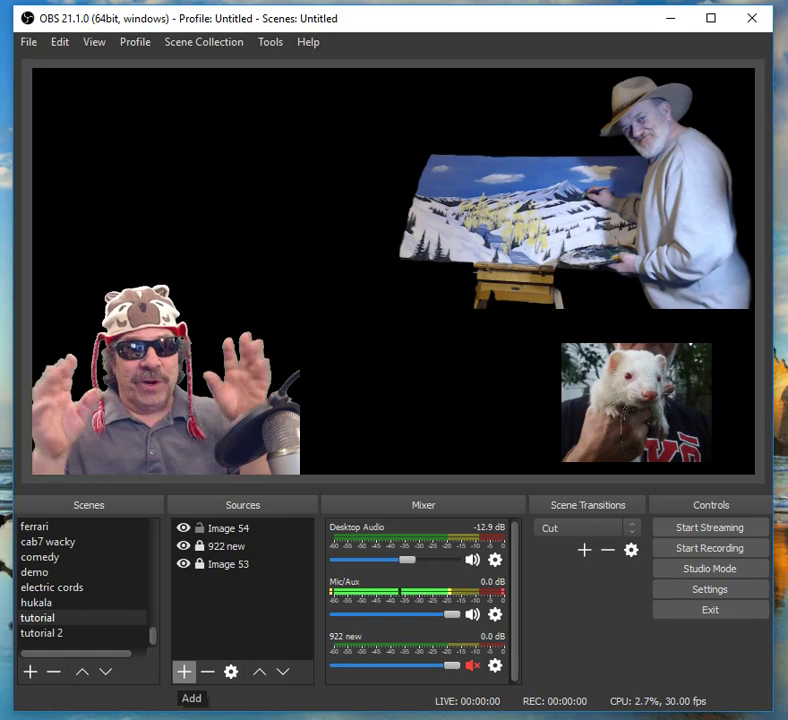
Add a new media source to the tutorial scene using 160725_117_Chicago_4K.mp4 from the animatioms folder in Downloads.
click(184, 671)
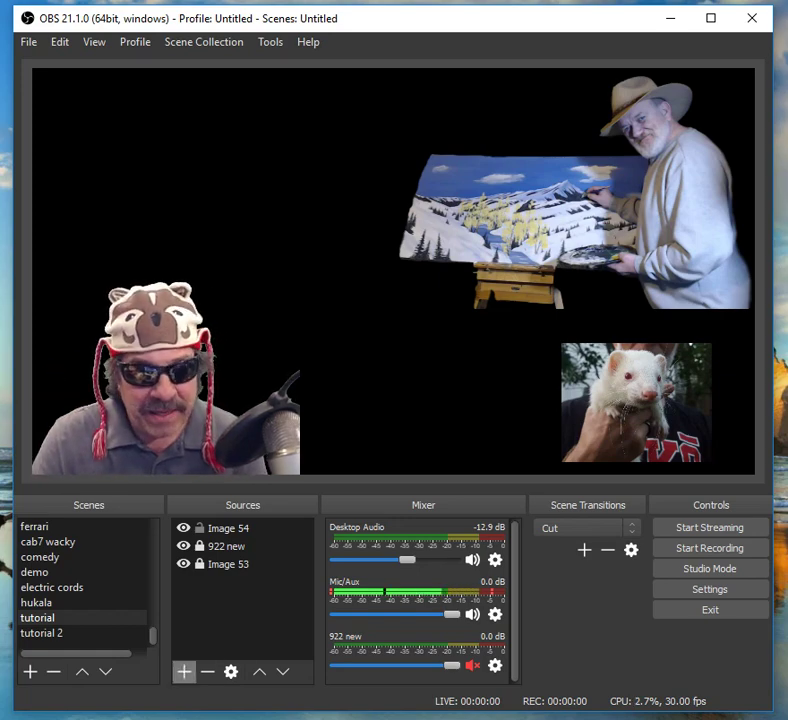
click(183, 671)
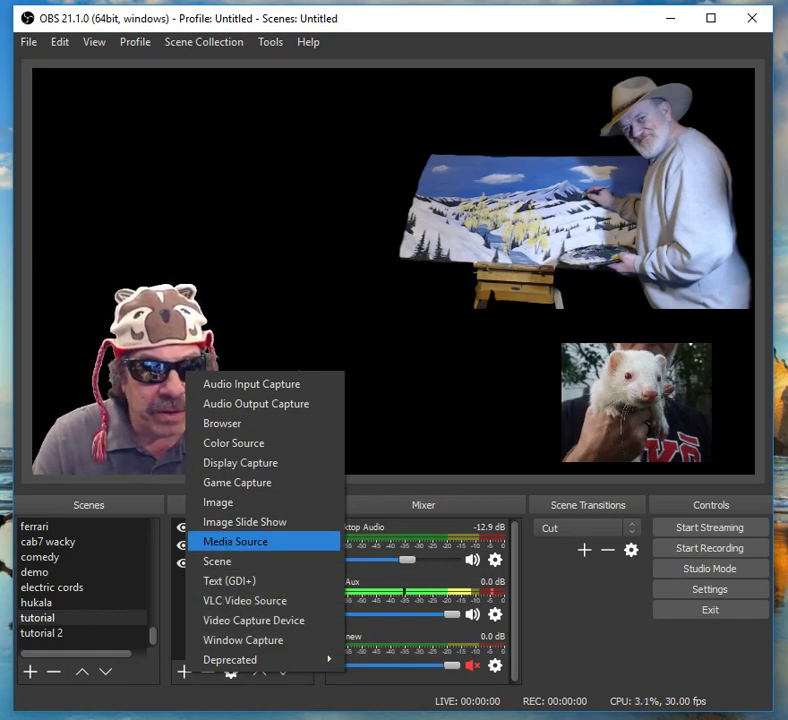
click(235, 541)
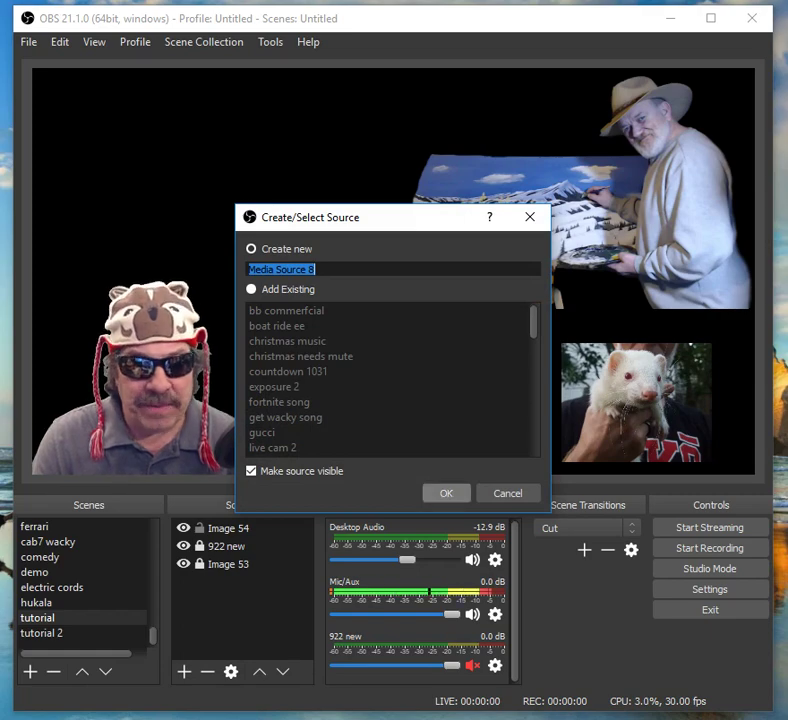
click(447, 688)
click(650, 476)
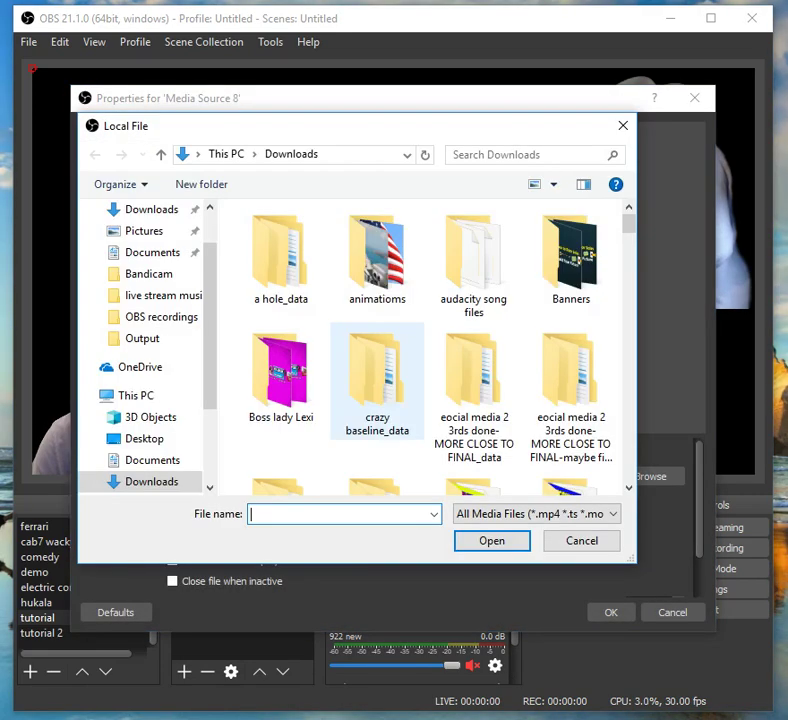
double_click(377, 300)
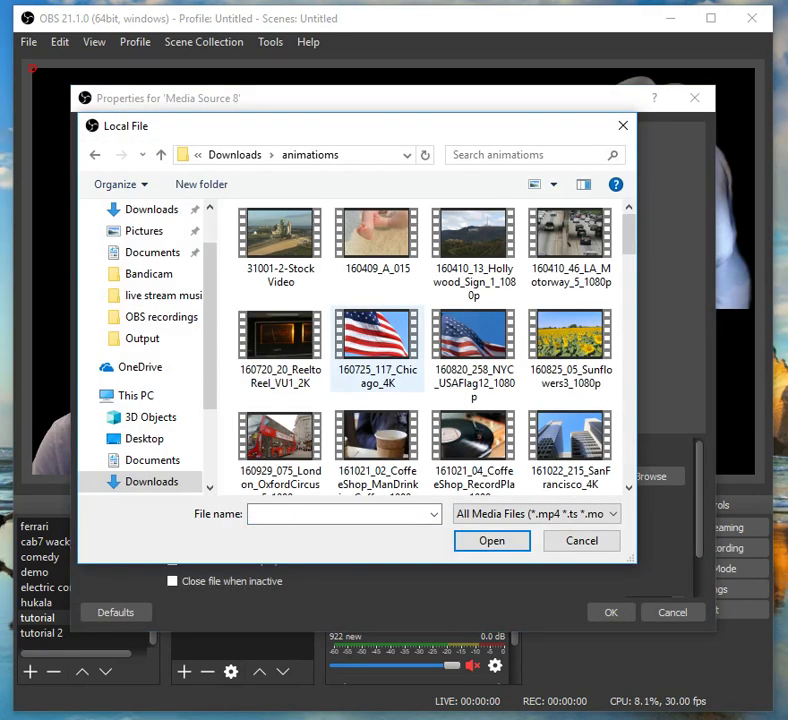
double_click(376, 338)
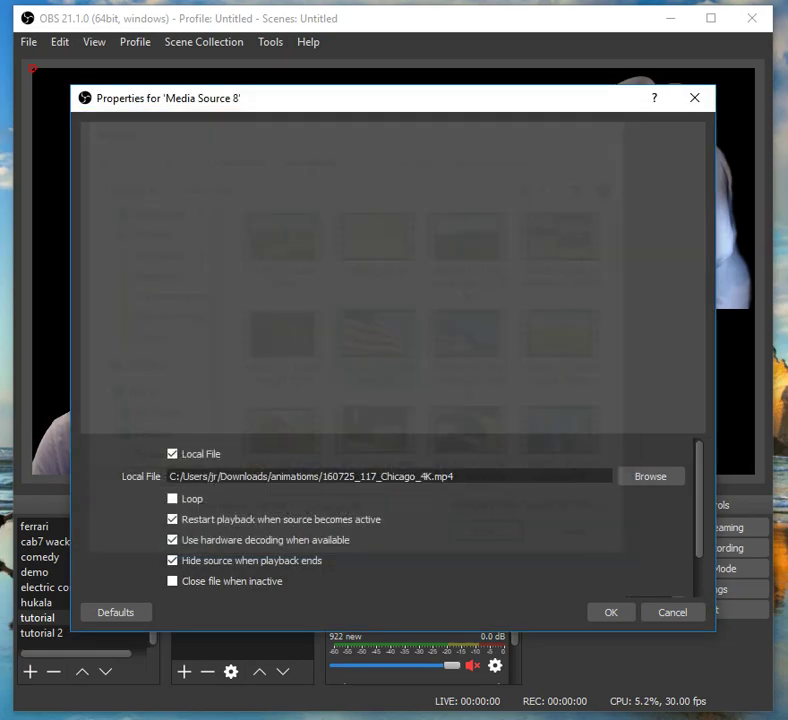
click(611, 612)
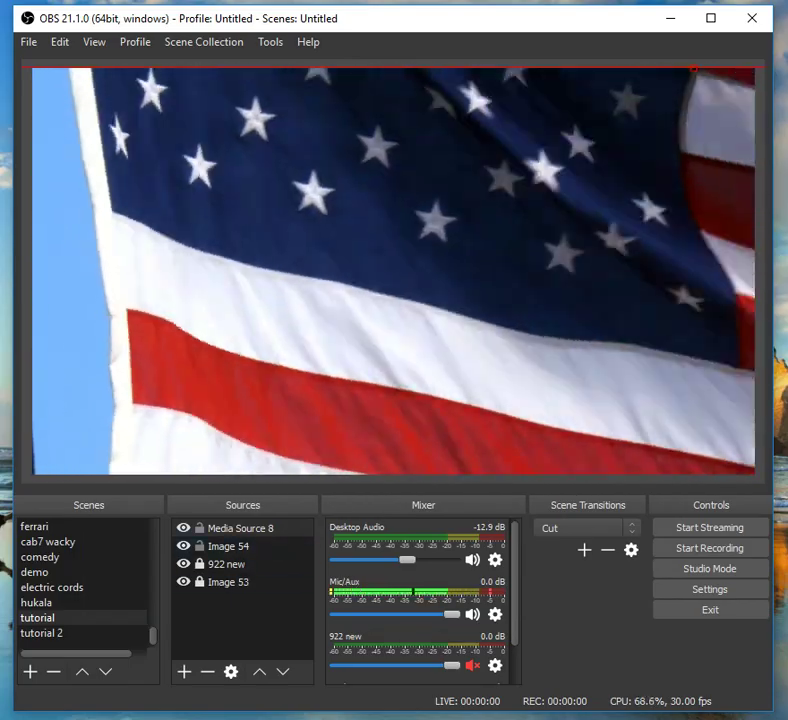
Remove the Chicago flag media source from the tutorial scene.
click(241, 528)
key(Delete)
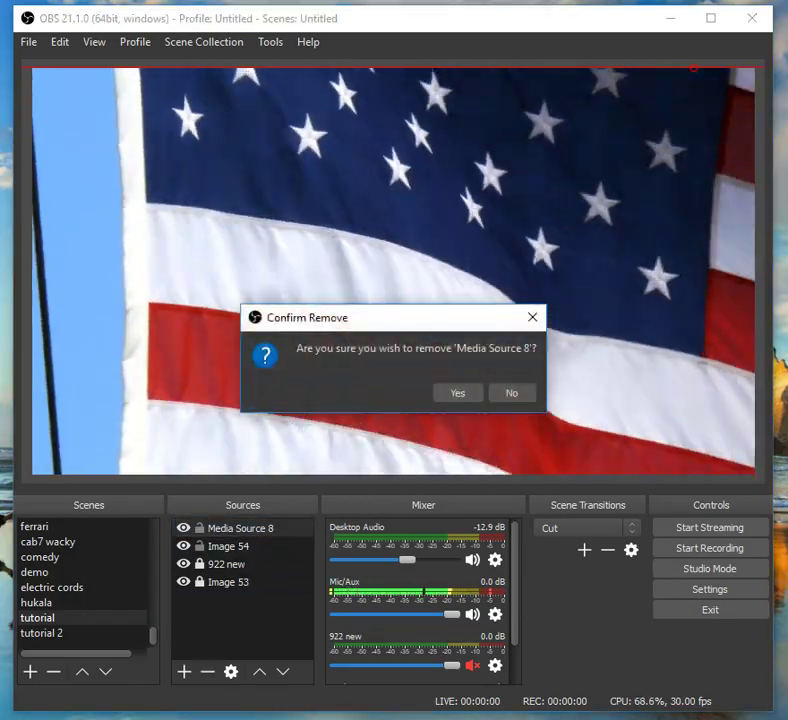
key(Return)
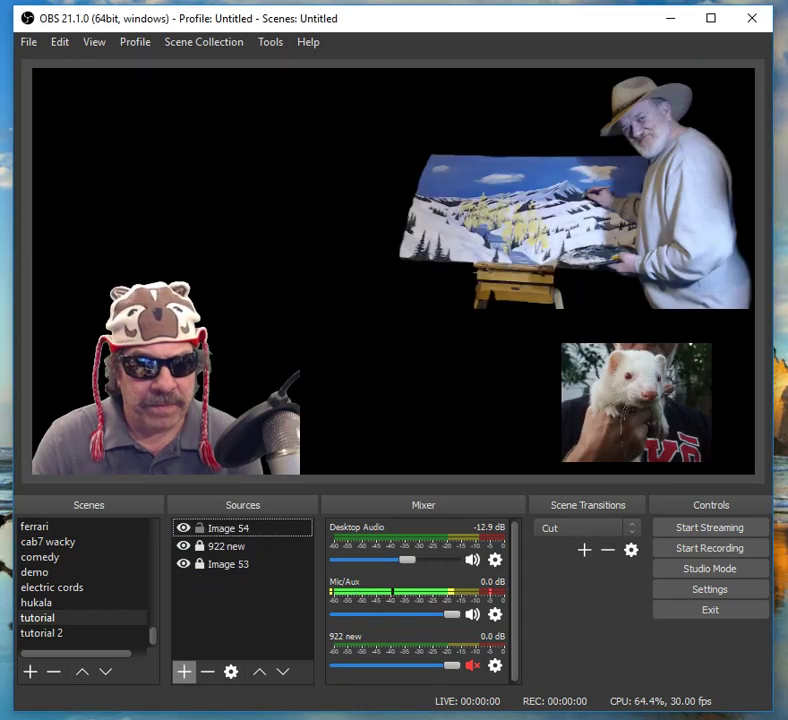
Add a new media source to the tutorial scene using 160820_258_NYC_USAFlag12_1080p.mp4 from the animatioms folder.
click(184, 672)
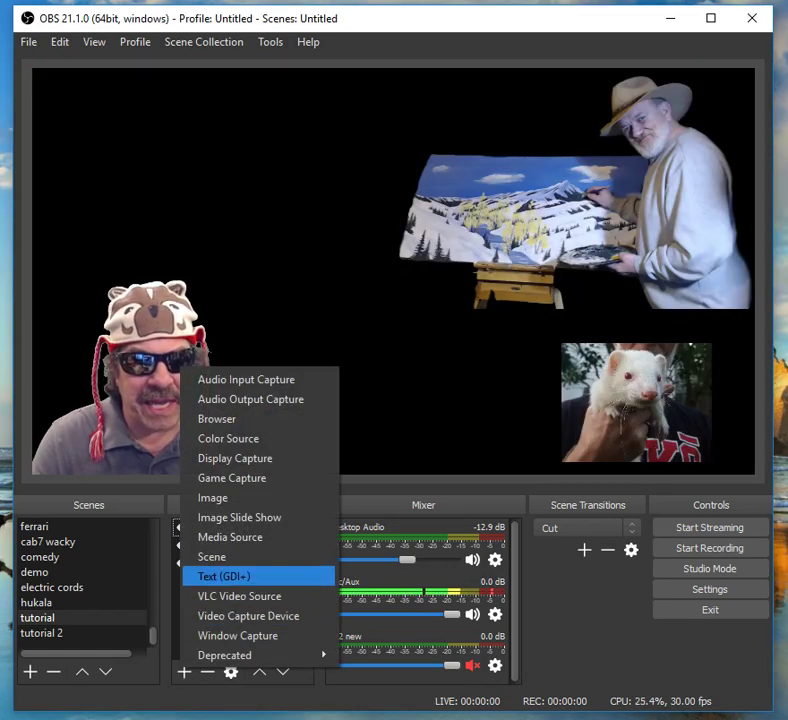
click(230, 537)
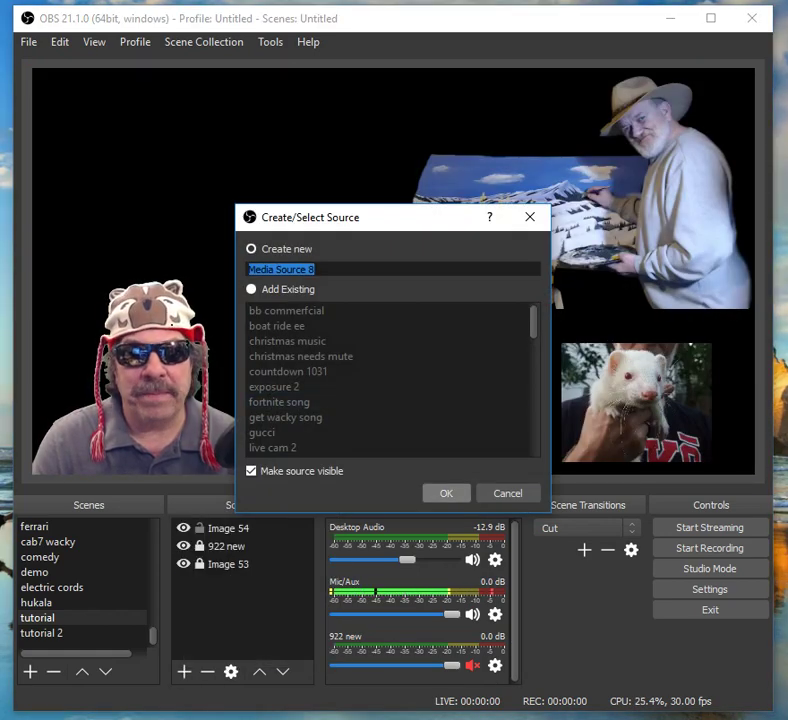
key(Return)
click(650, 476)
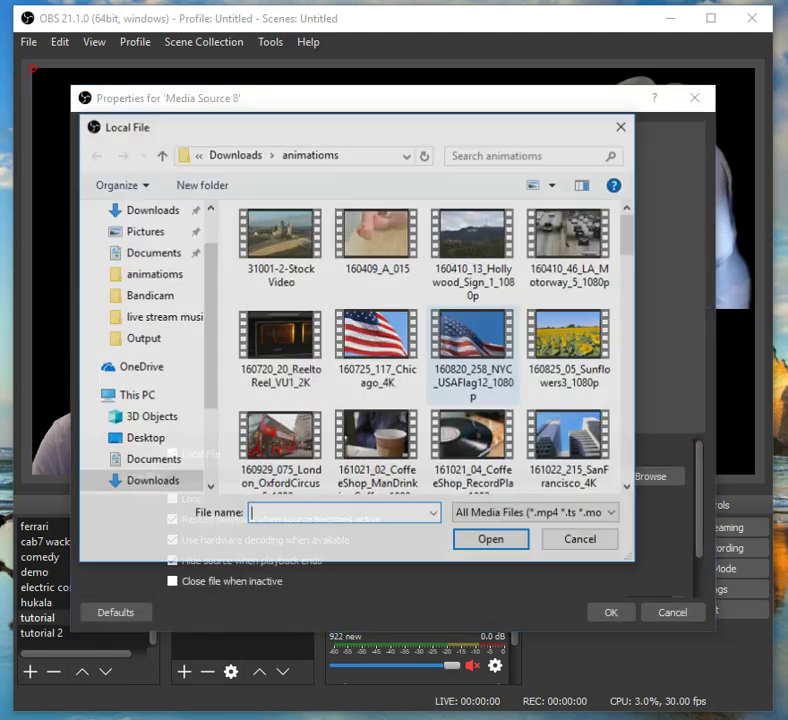
double_click(474, 355)
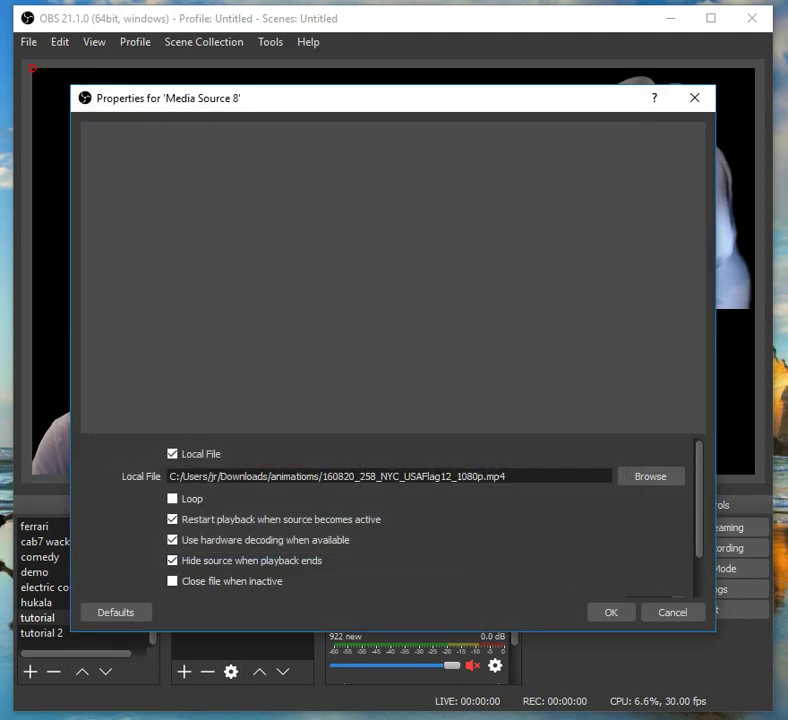
click(611, 612)
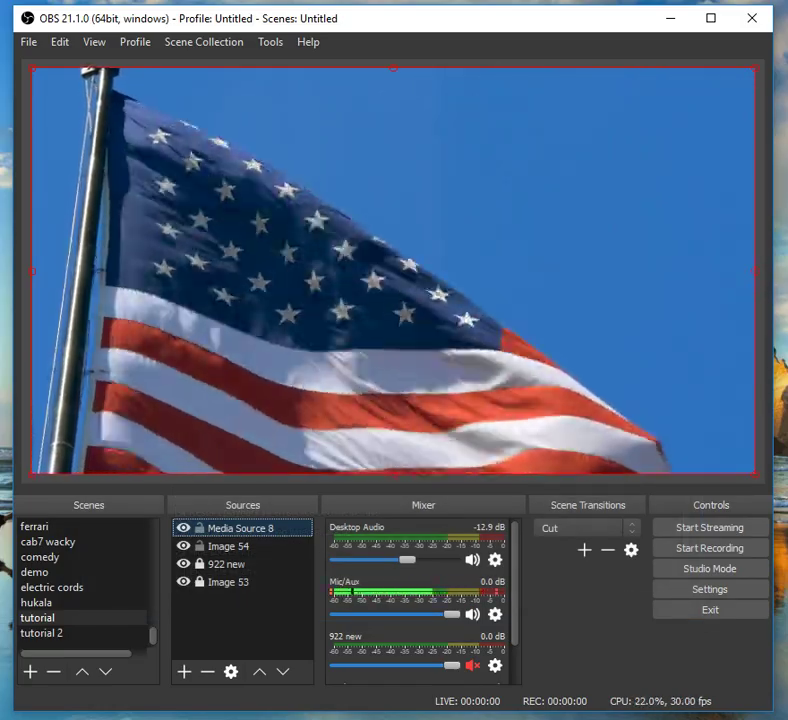
Send the flag video behind all other sources and enlarge it slightly beyond the canvas's upper-left corner.
right_click(336, 430)
mouse_move(500, 208)
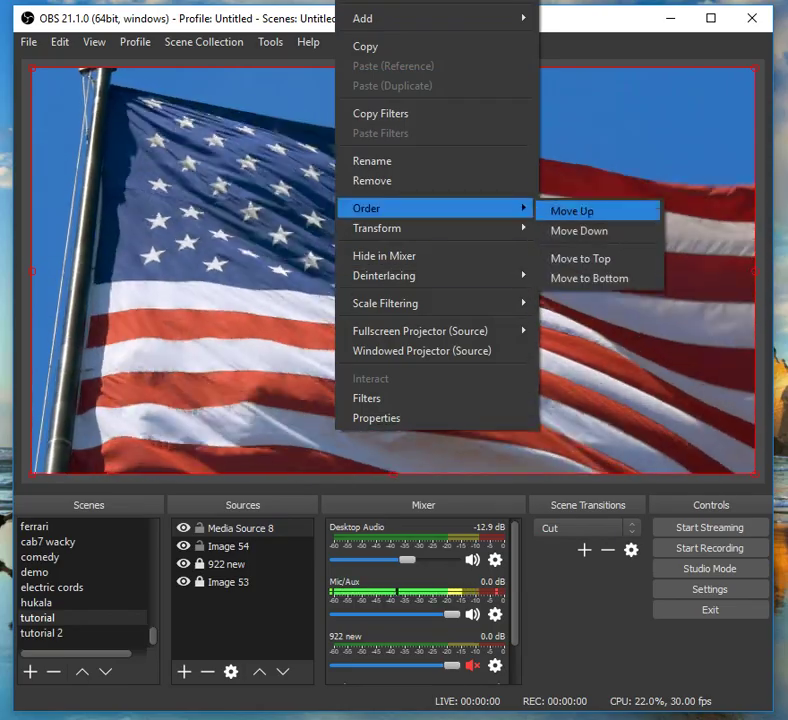
click(598, 278)
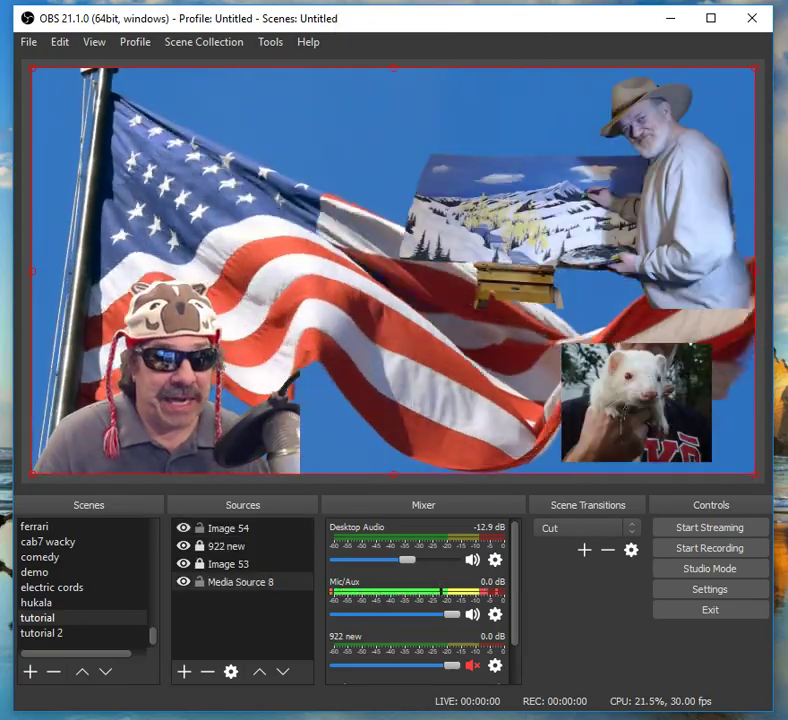
mouse_move(32, 68)
mouse_down()
mouse_move(164, 142)
mouse_move(32, 67)
mouse_up()
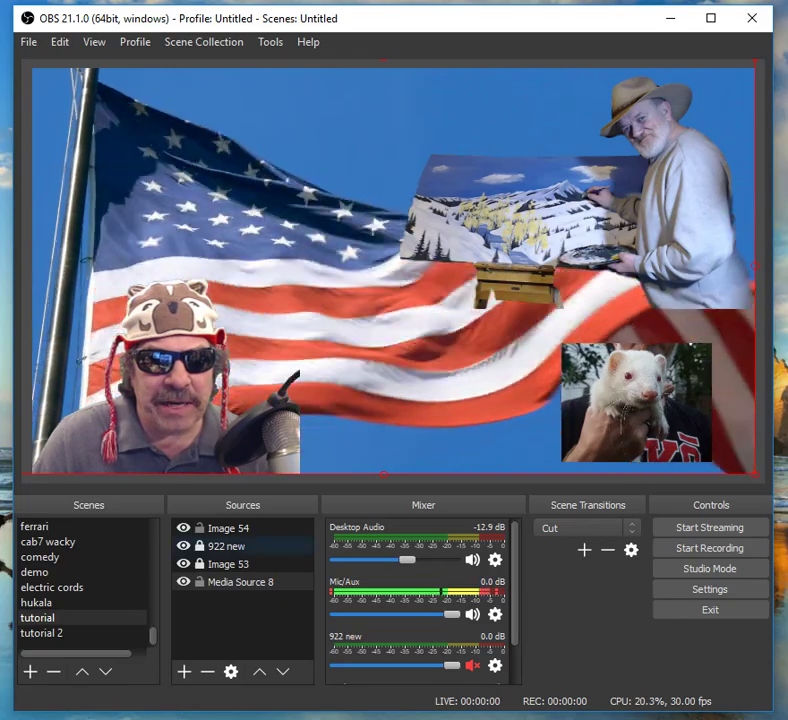
Lock the flag video and the ferret image in place.
click(200, 582)
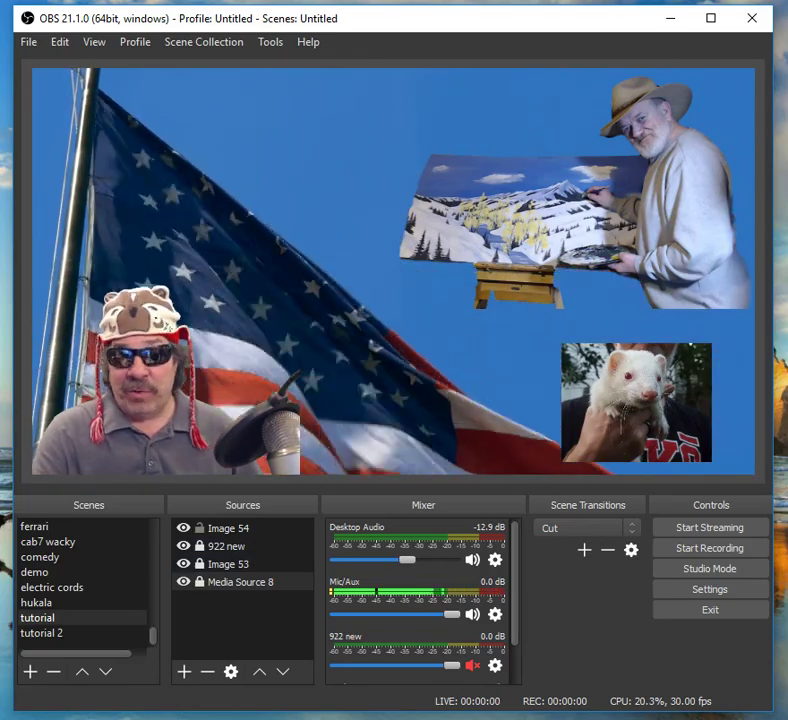
click(637, 403)
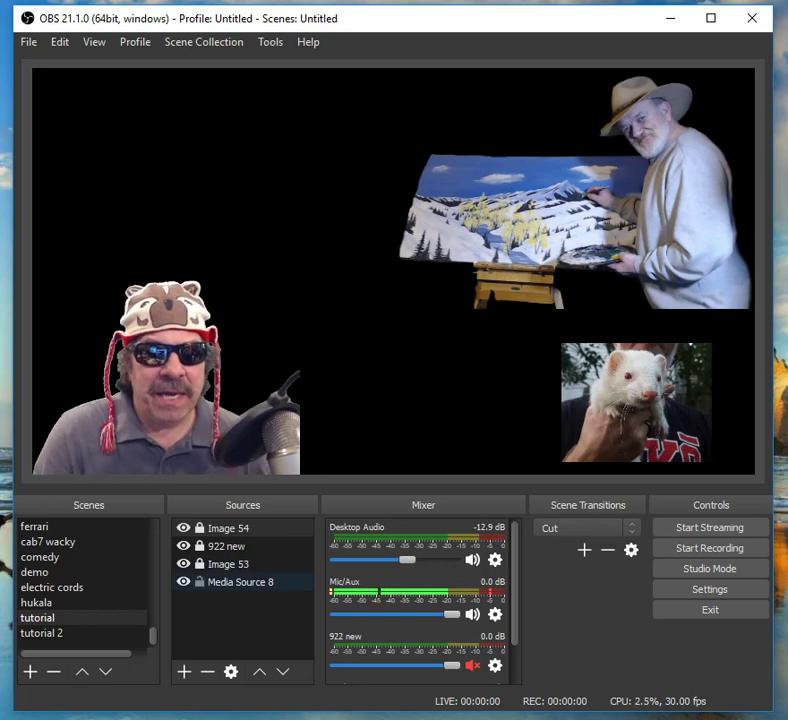
Enable looping for the flag video source and deselect it.
double_click(240, 582)
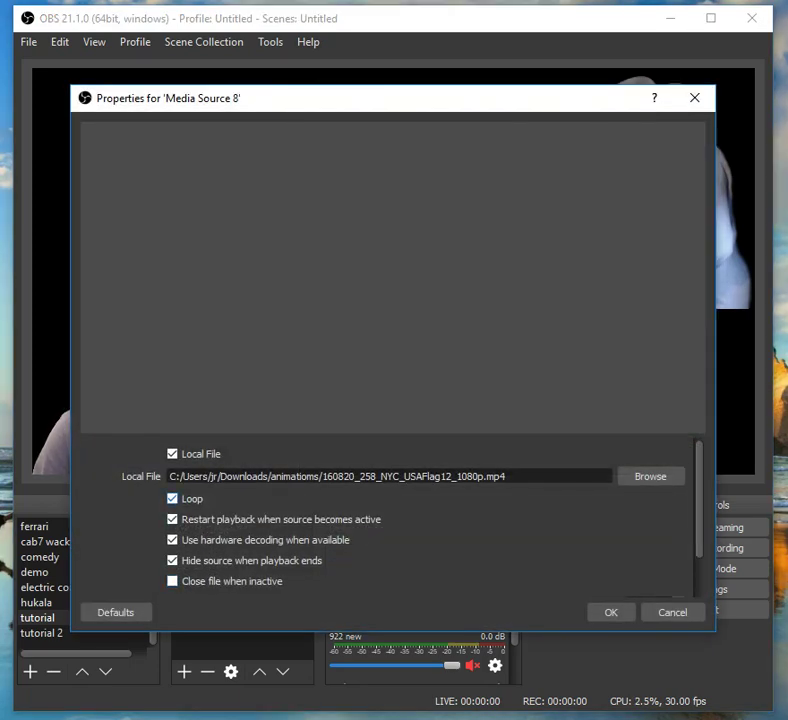
click(611, 612)
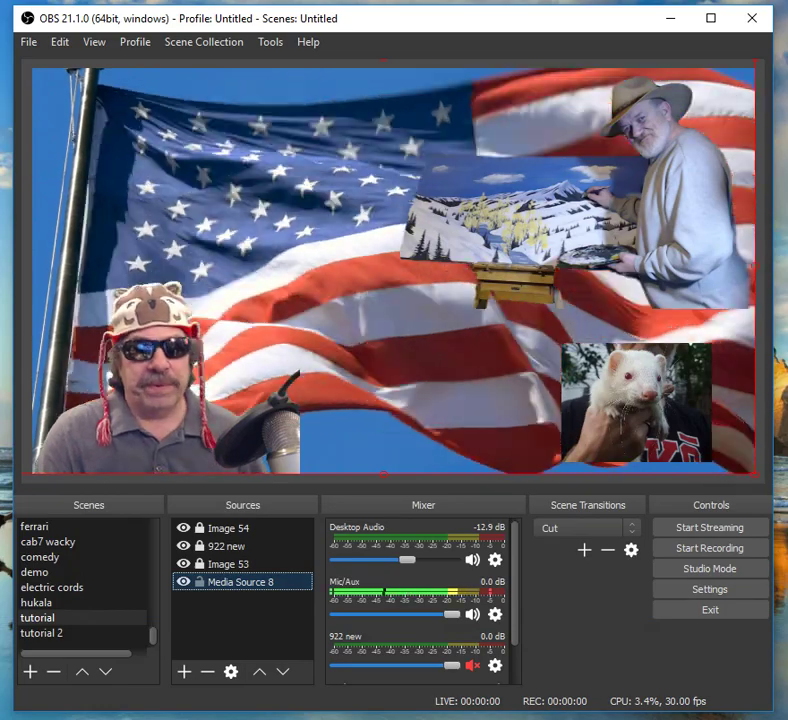
click(242, 628)
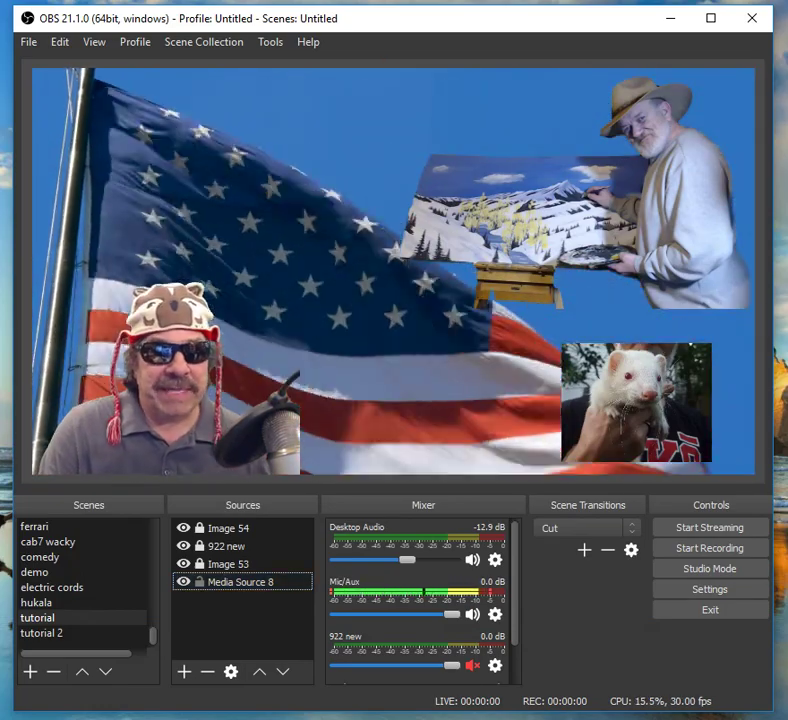
View the tutorial 2 scene and return to the tutorial scene.
click(42, 633)
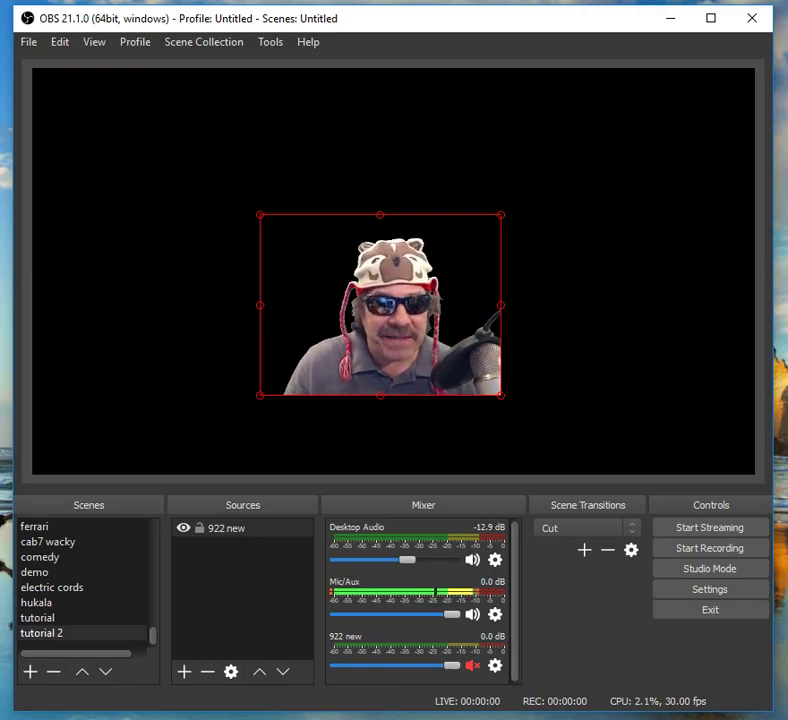
click(40, 618)
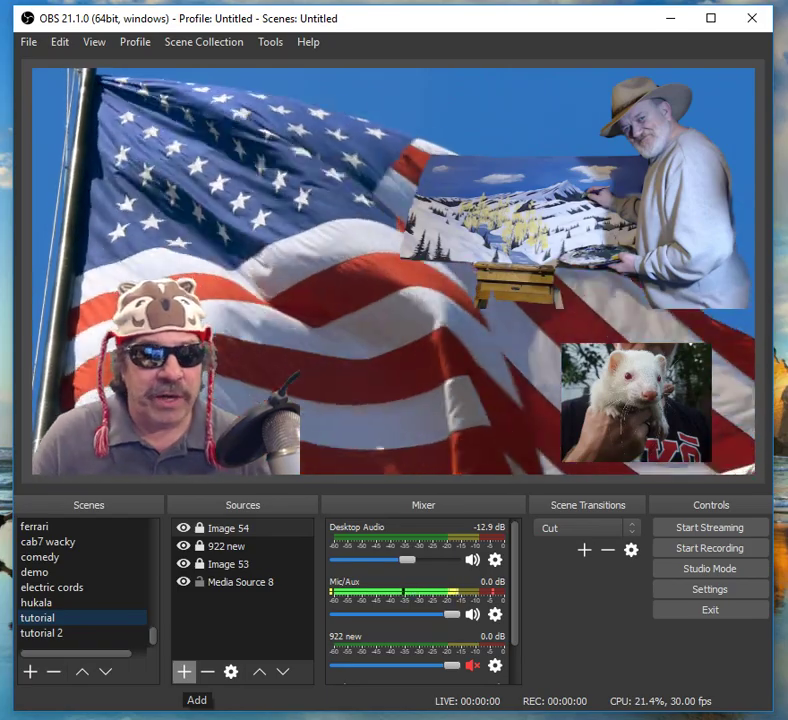
Add a new Text (GDI+) source to the tutorial scene reading "Welcome to my live stream".
click(184, 671)
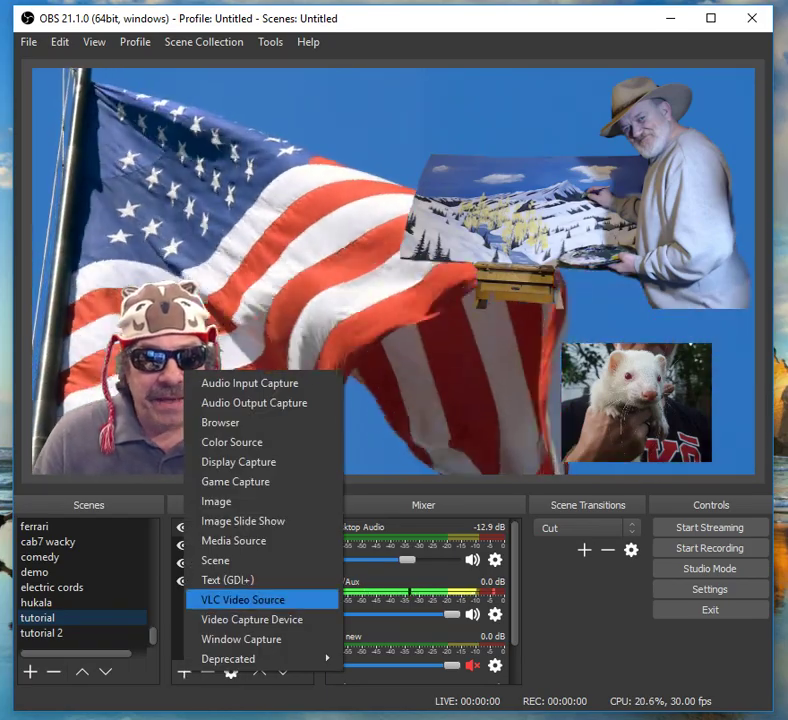
click(230, 580)
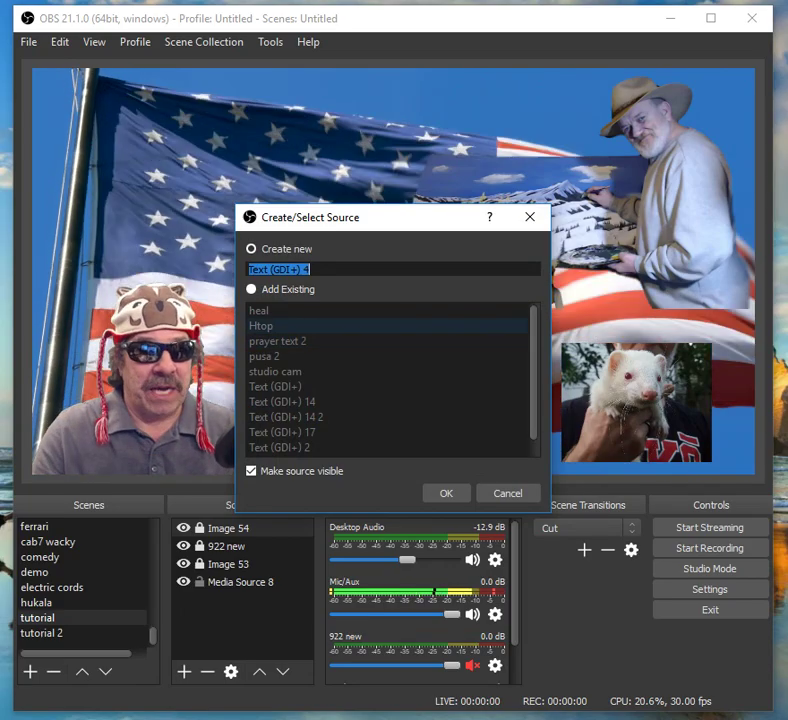
click(251, 289)
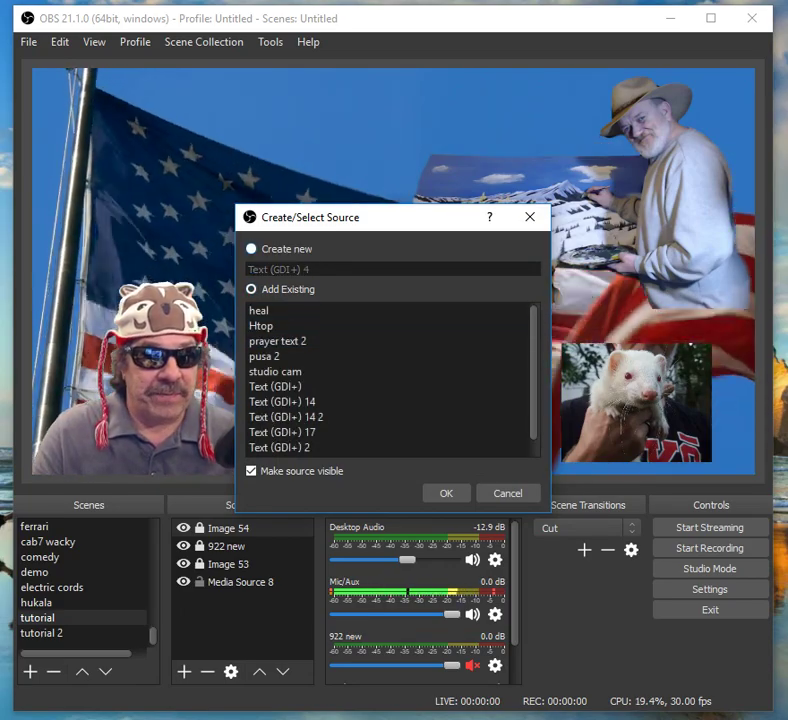
click(251, 249)
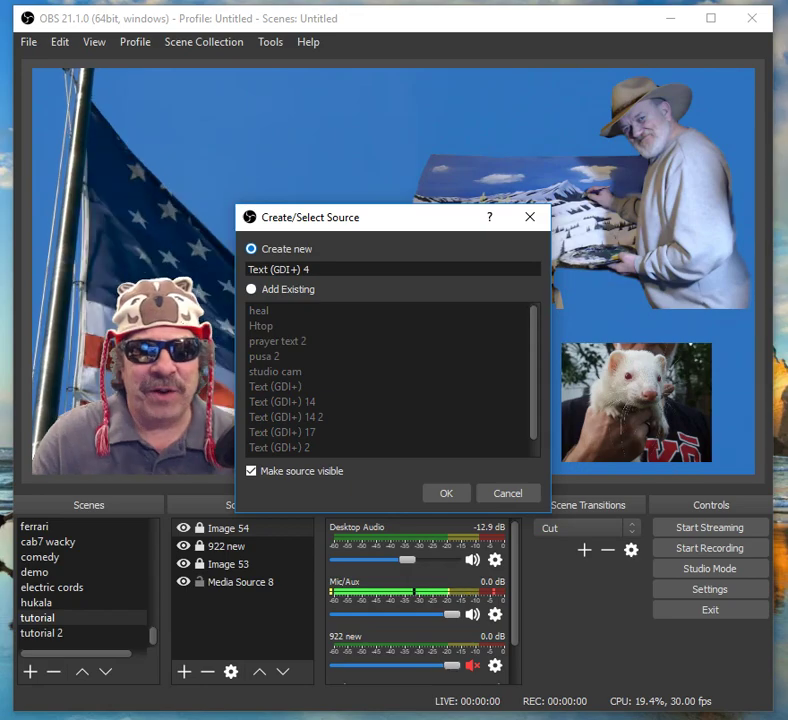
key(Return)
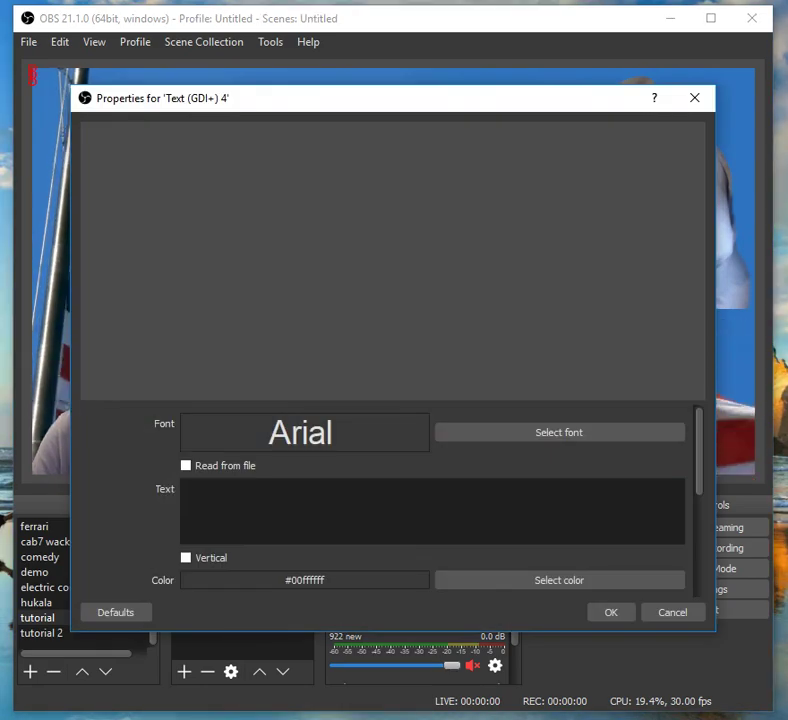
text(We)
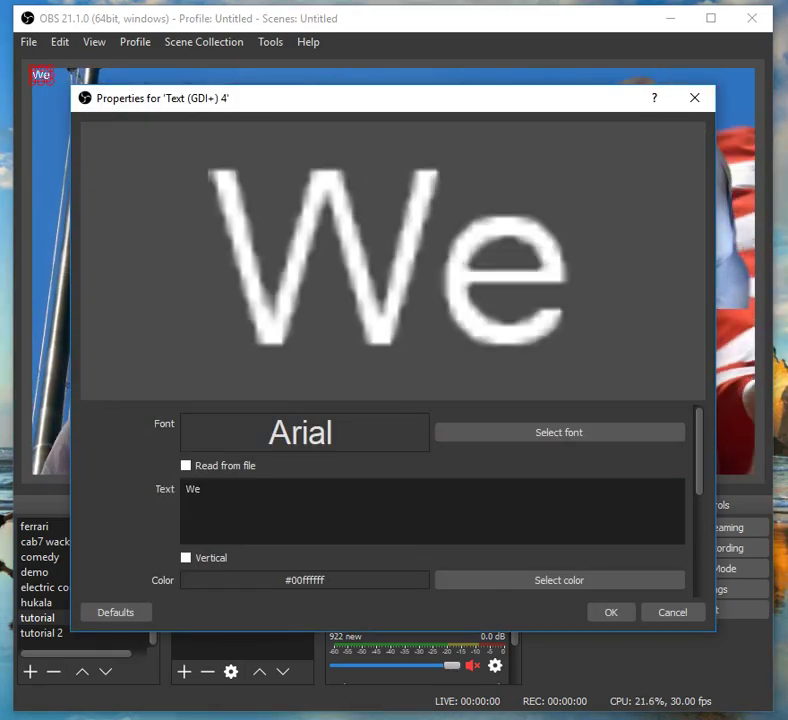
text(lcome to )
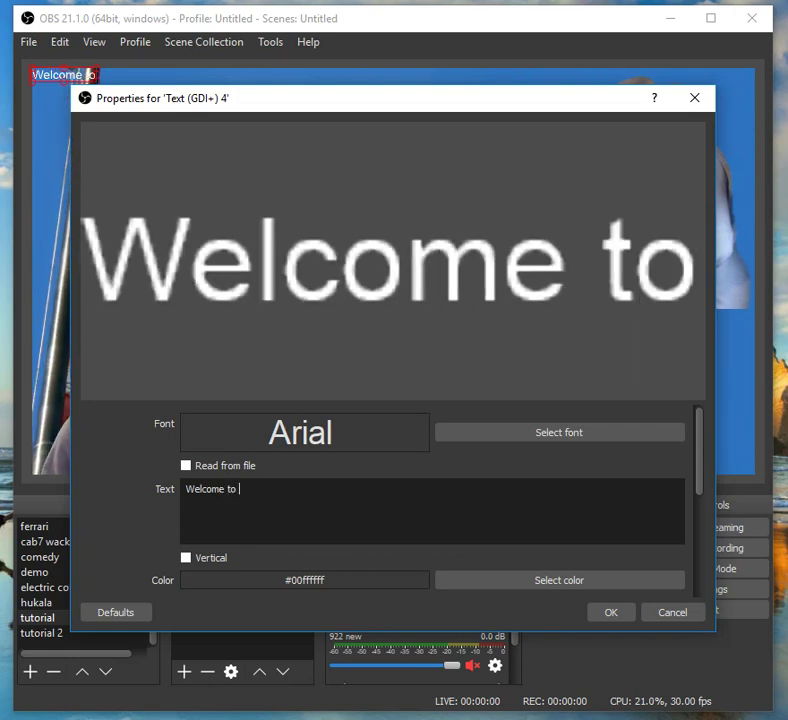
text(my live)
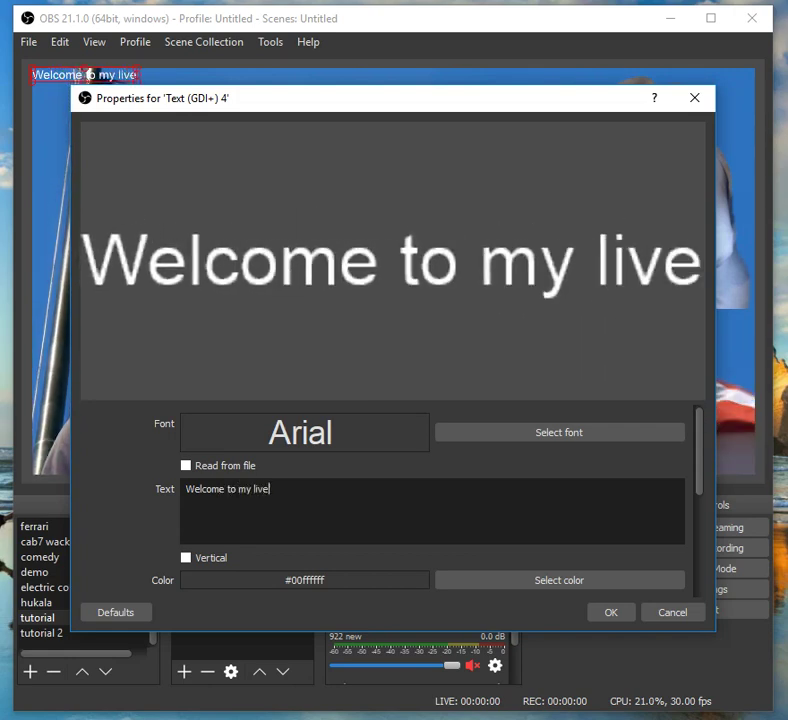
text( stream)
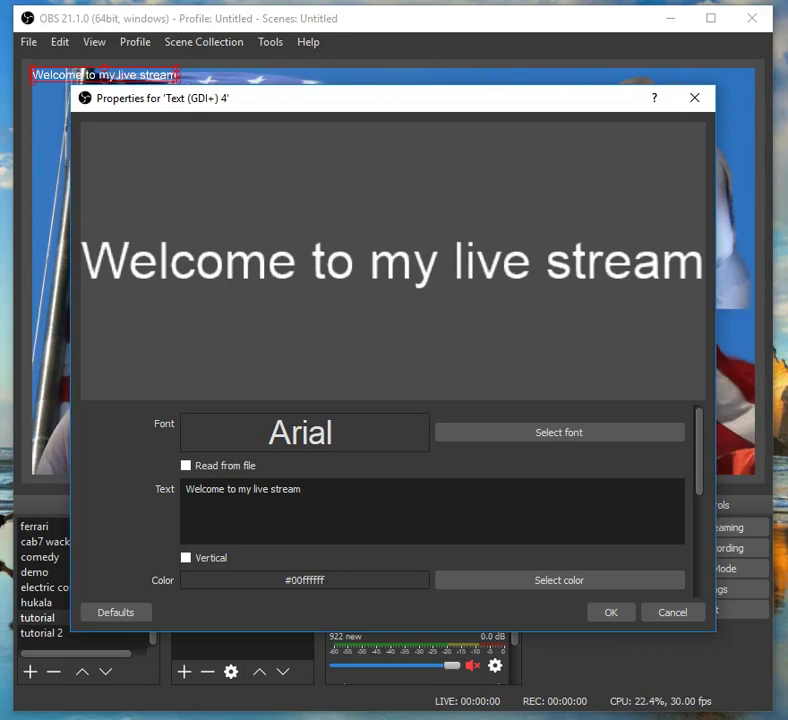
Set the welcome text's color to pale yellow (#ffff7f) and accept the text properties.
click(559, 580)
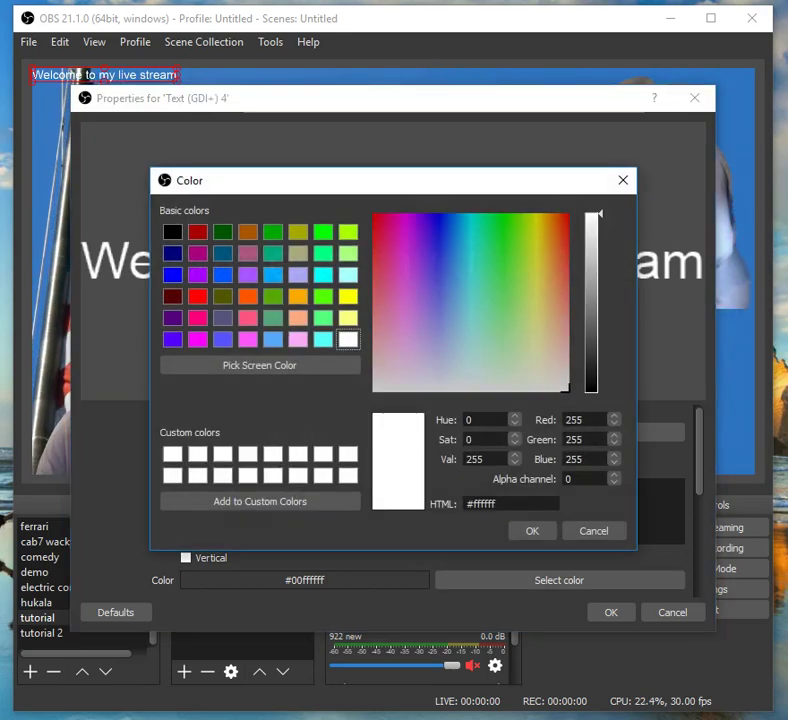
click(536, 302)
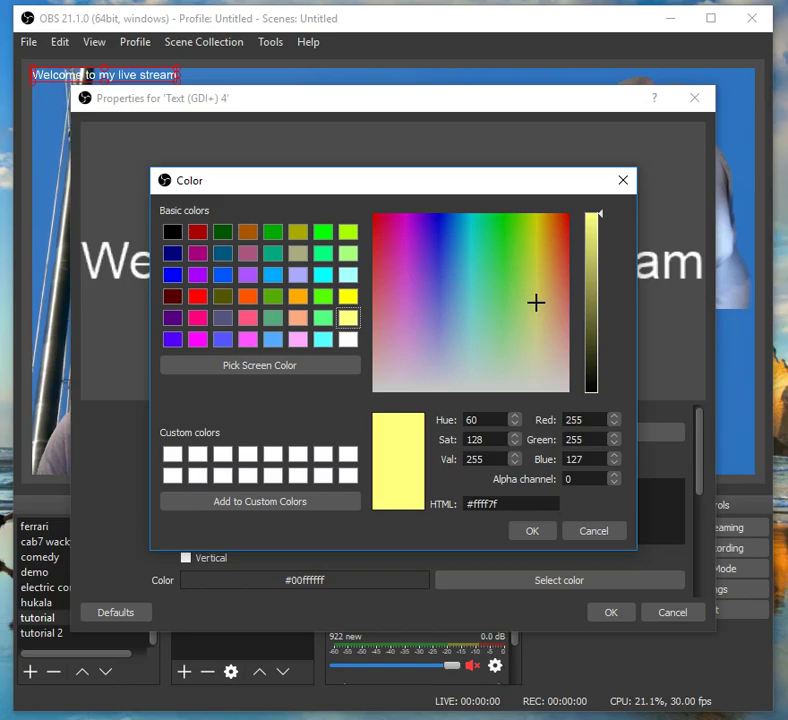
click(532, 531)
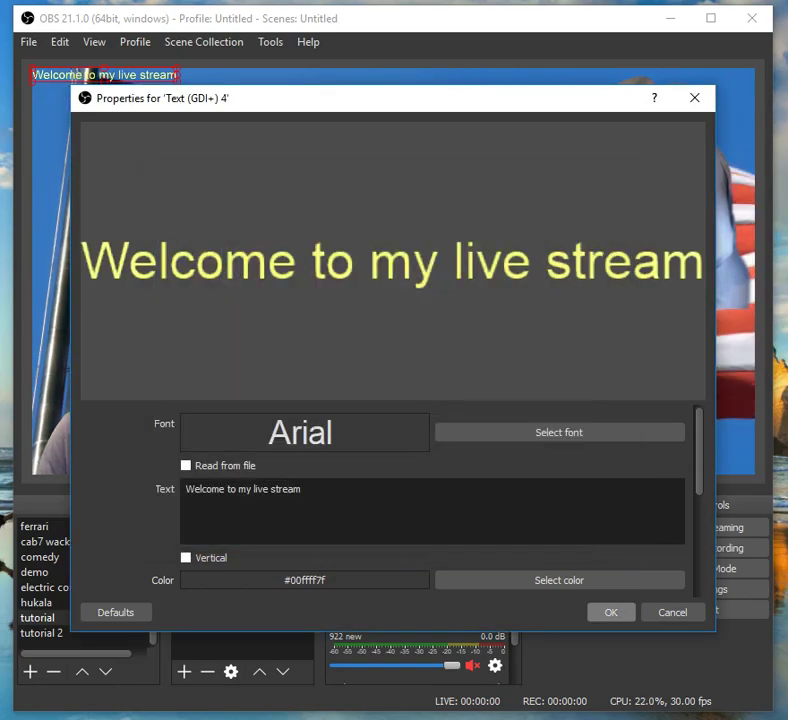
key(Return)
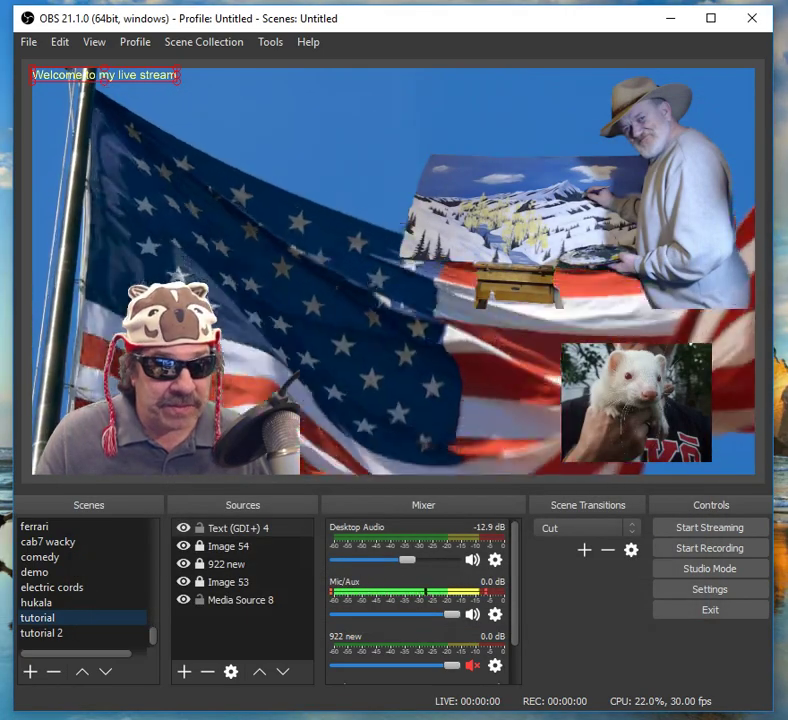
Enlarge the welcome text to span most of the scene's width and place it near the upper edge, beside the painter's hat.
drag(177, 82, 546, 116)
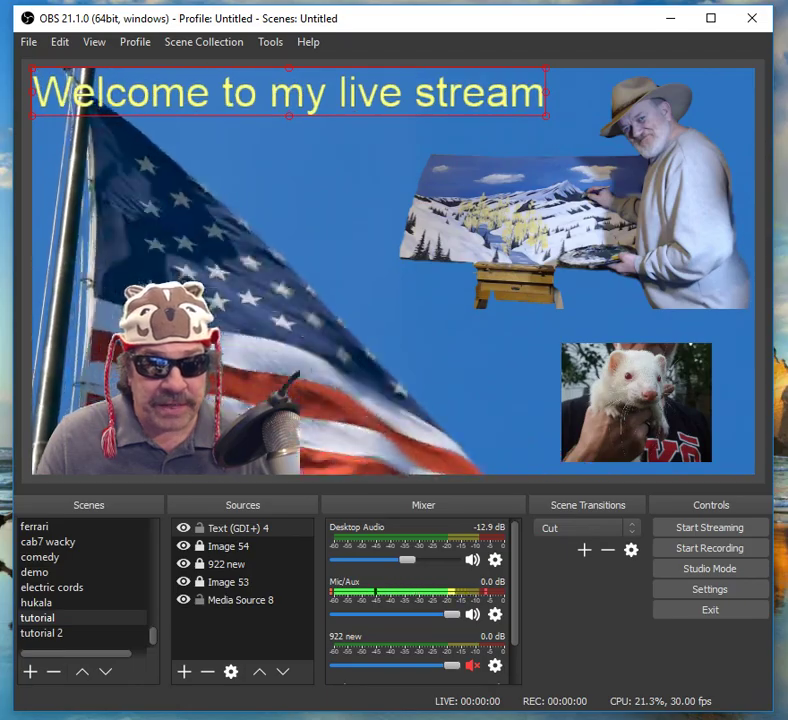
drag(289, 92, 330, 109)
click(340, 212)
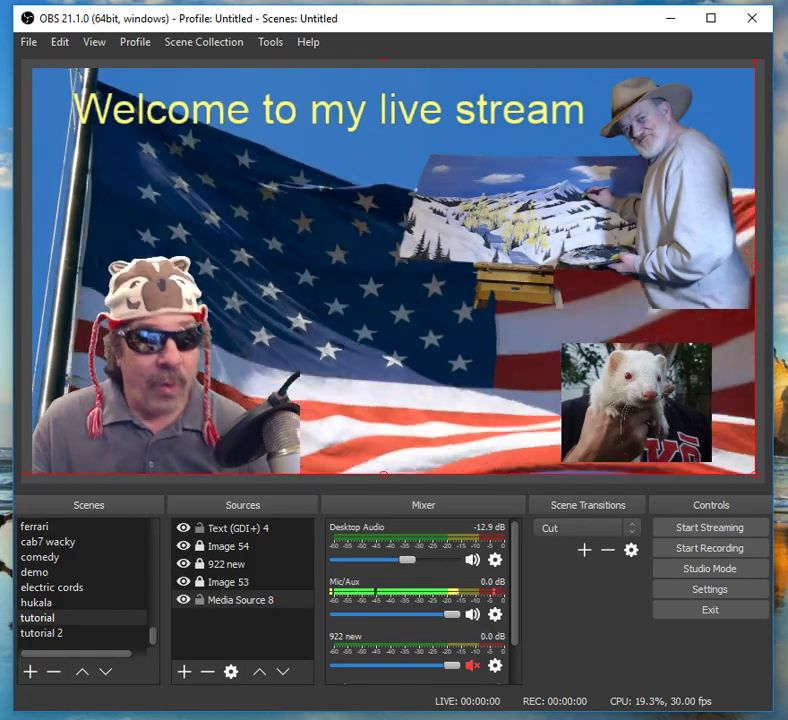
Unlock the ferret image, the painter image and the 922 new webcam source.
click(200, 546)
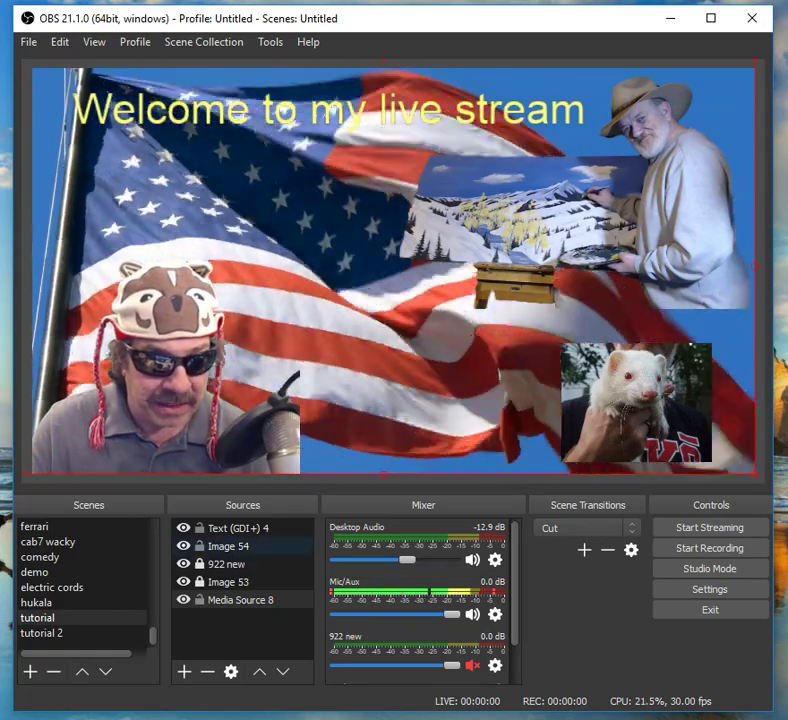
click(208, 564)
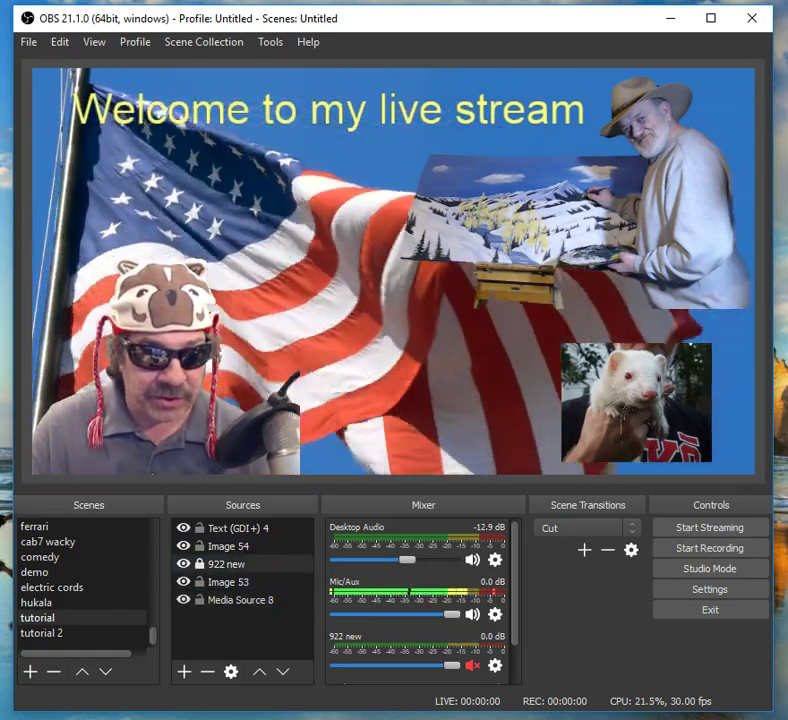
click(200, 564)
Add a Scroll filter to the welcome text with a horizontal speed of 39.
click(238, 528)
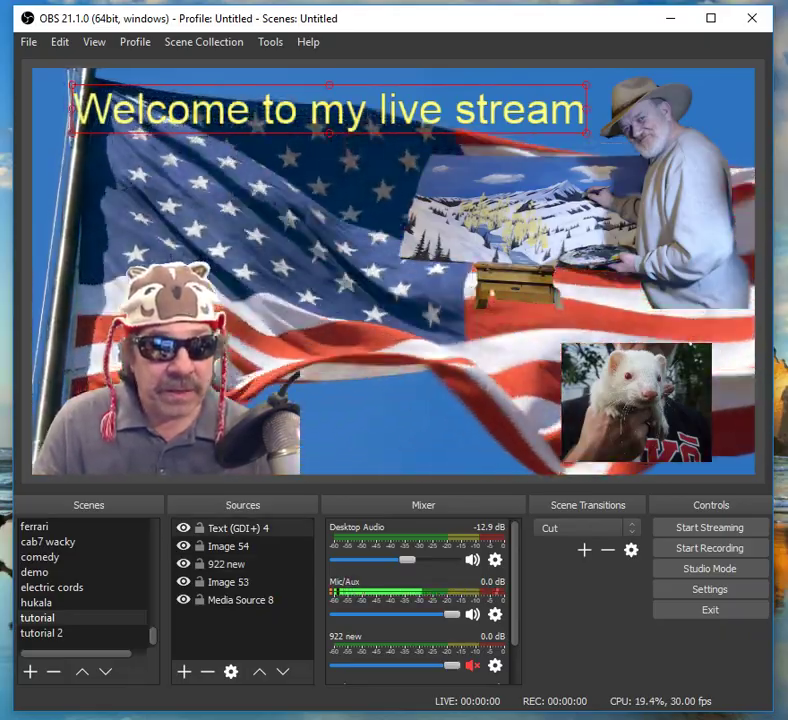
right_click(272, 115)
click(303, 564)
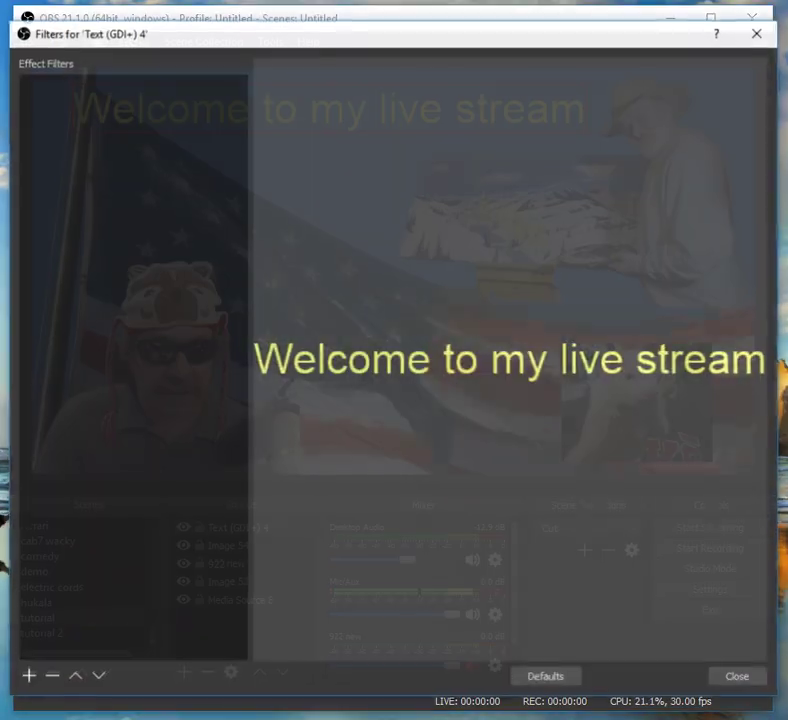
click(27, 677)
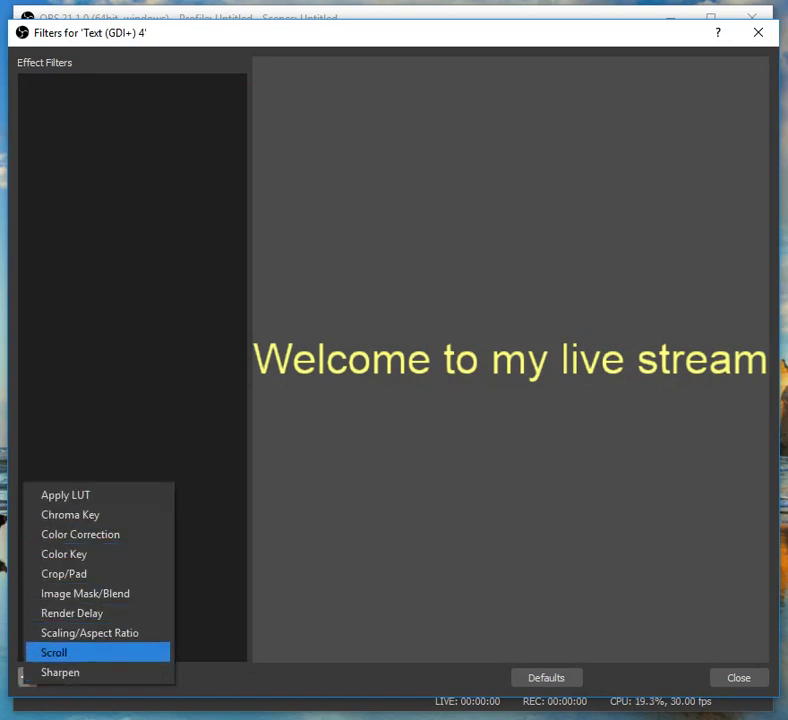
click(54, 652)
key(Return)
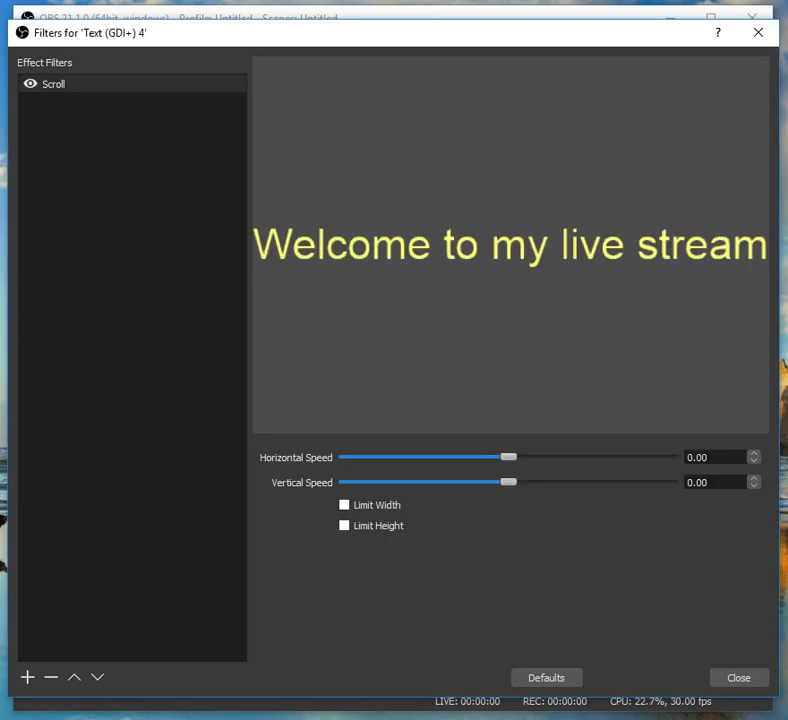
drag(509, 457, 521, 457)
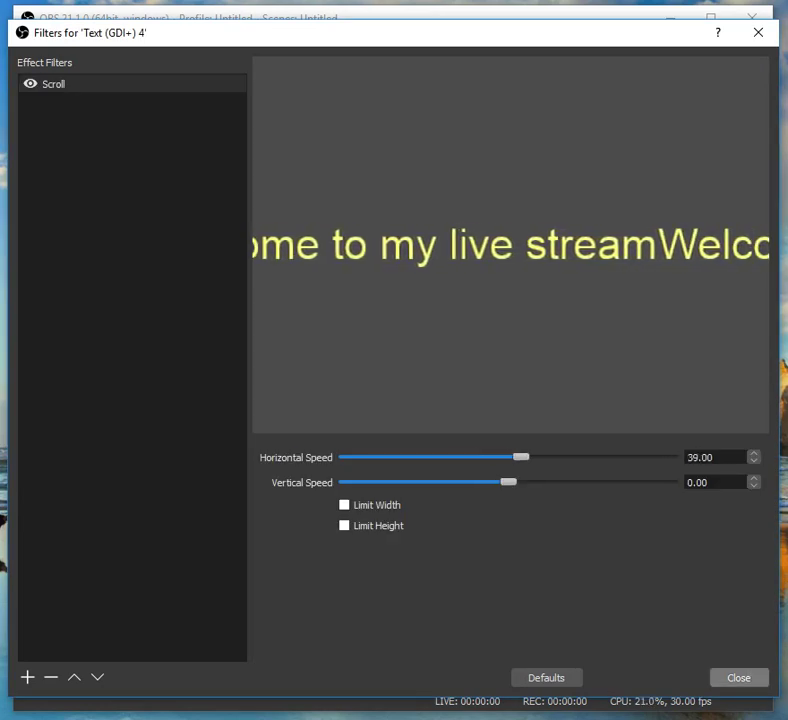
click(739, 678)
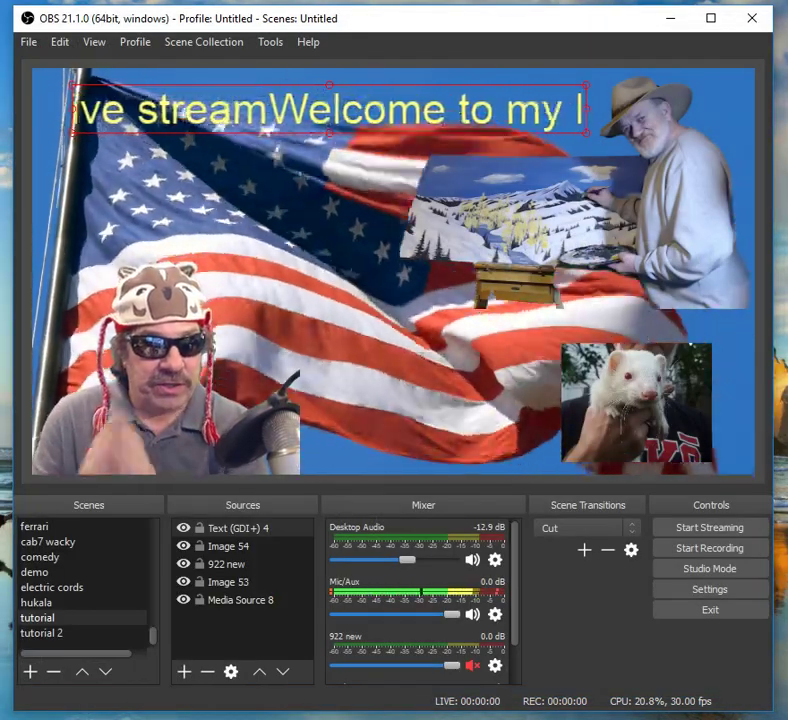
Change the scrolling text to "Welcome to my live stream -" and lock the text source.
double_click(238, 528)
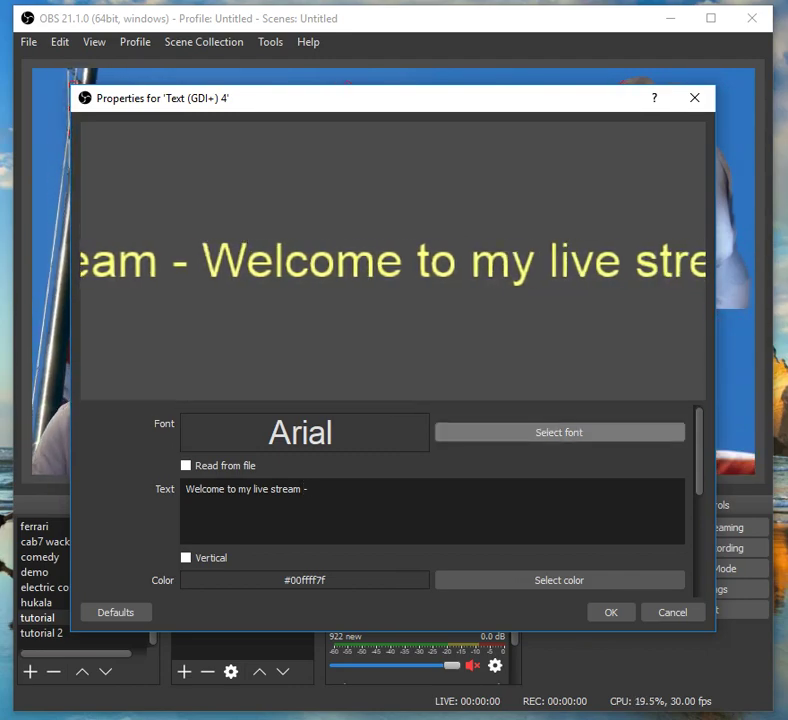
click(611, 612)
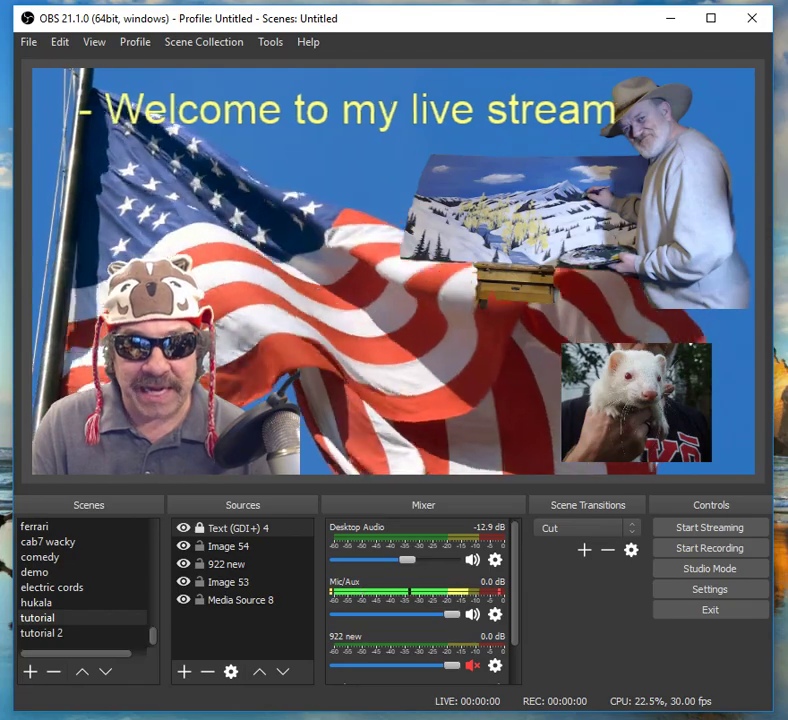
Add a Scroll filter to the ferret image with a vertical speed of 50.
click(229, 546)
right_click(588, 390)
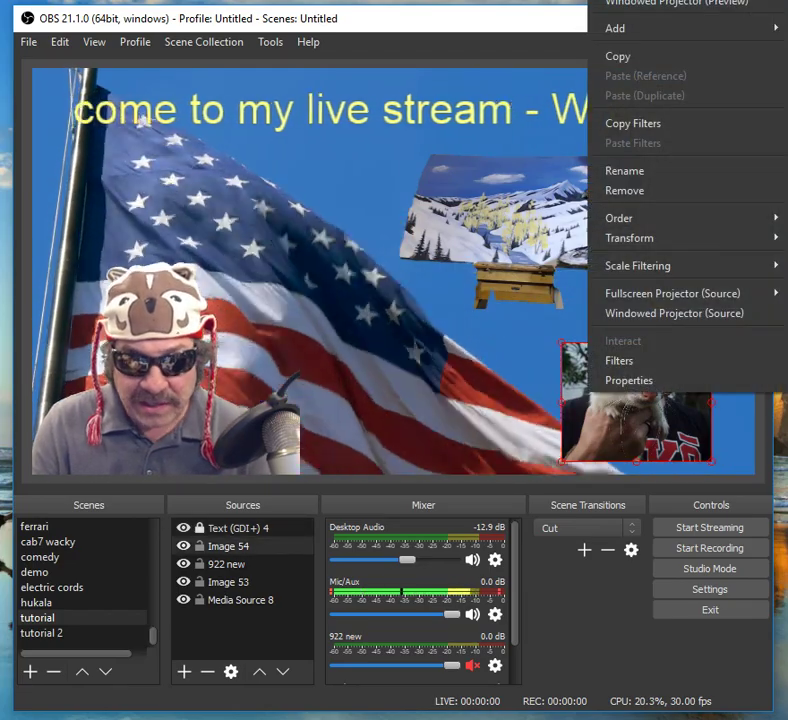
click(610, 359)
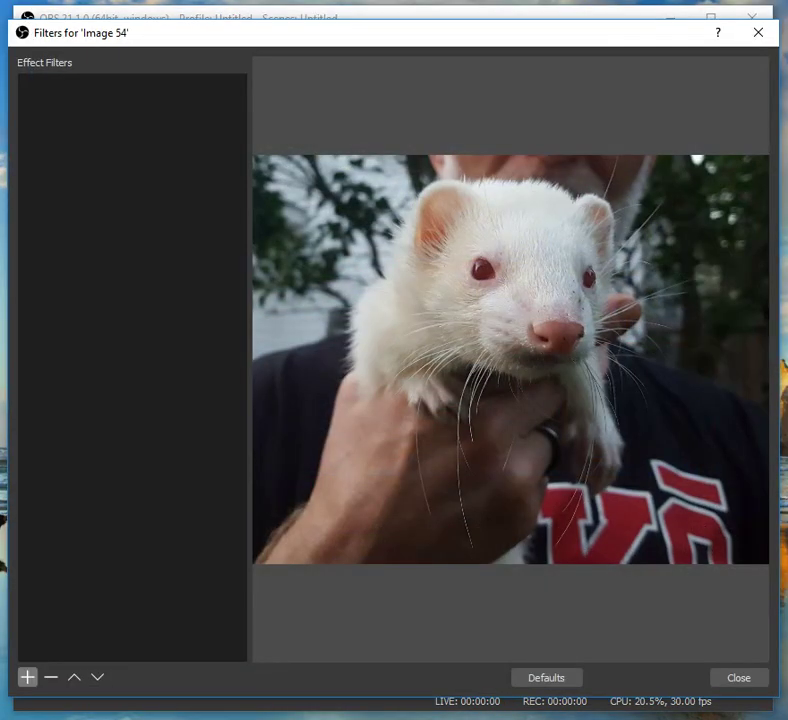
click(27, 677)
click(58, 640)
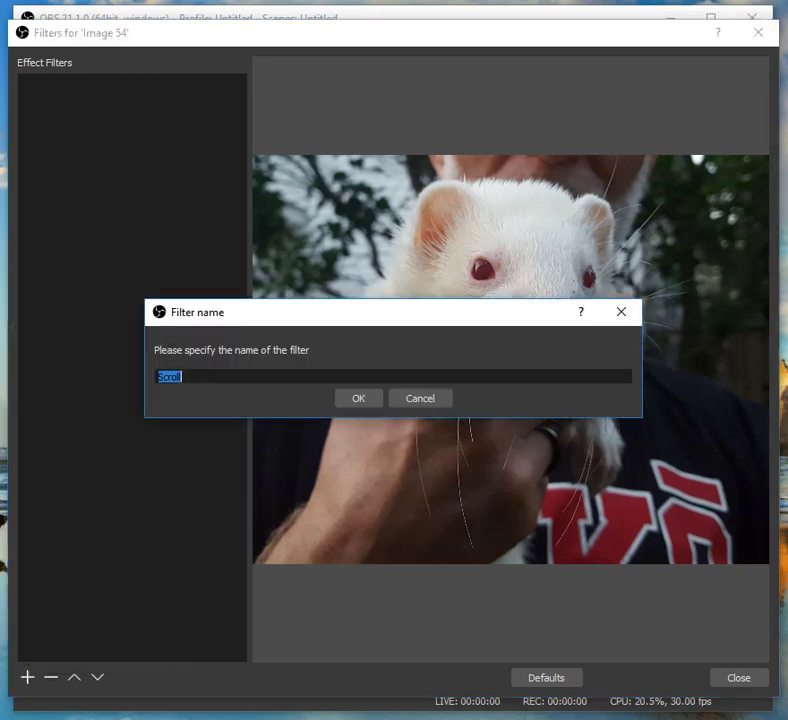
key(Return)
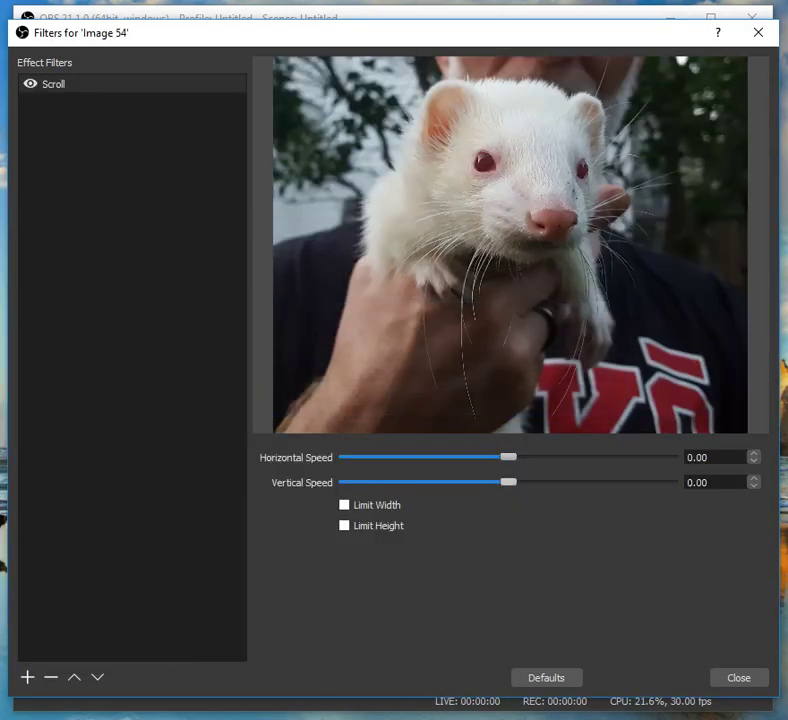
drag(509, 482, 525, 482)
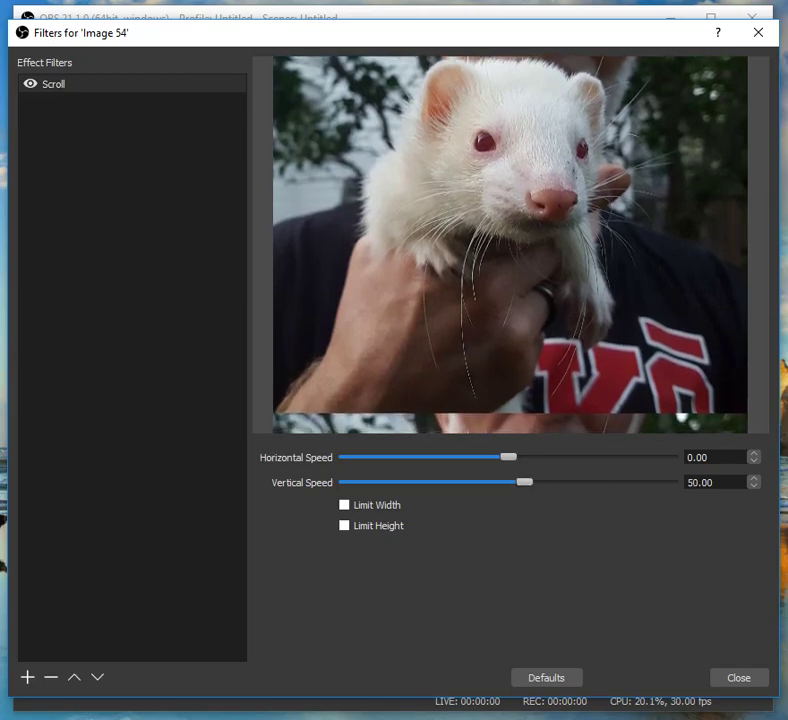
click(739, 677)
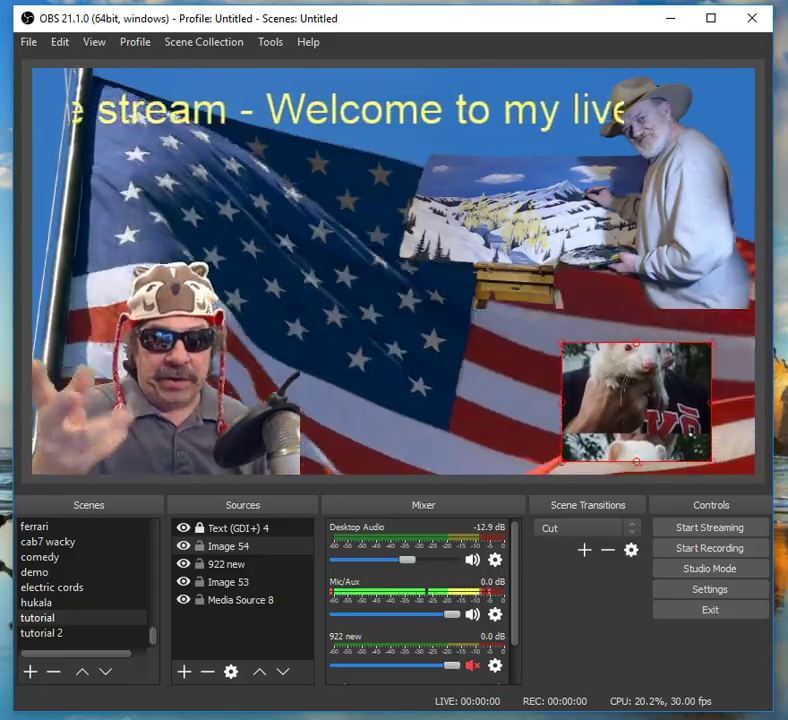
Add a Scroll filter to the painter image with a horizontal speed of 69.
click(551, 192)
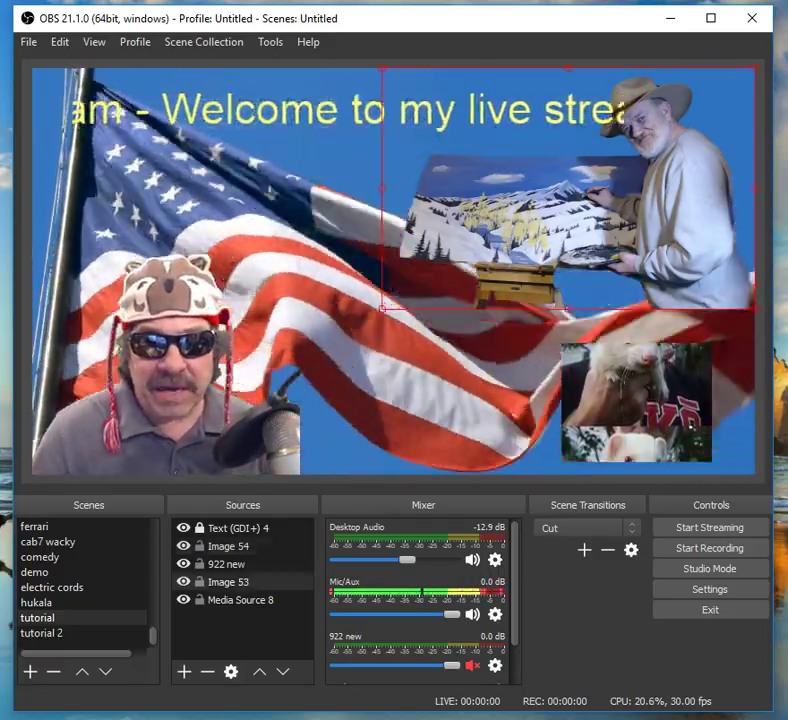
right_click(551, 192)
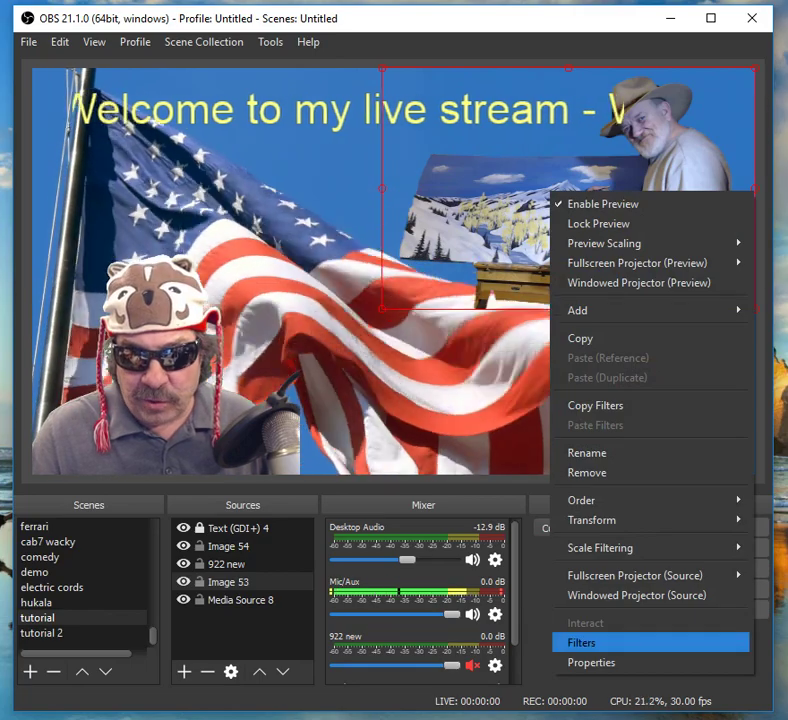
click(582, 642)
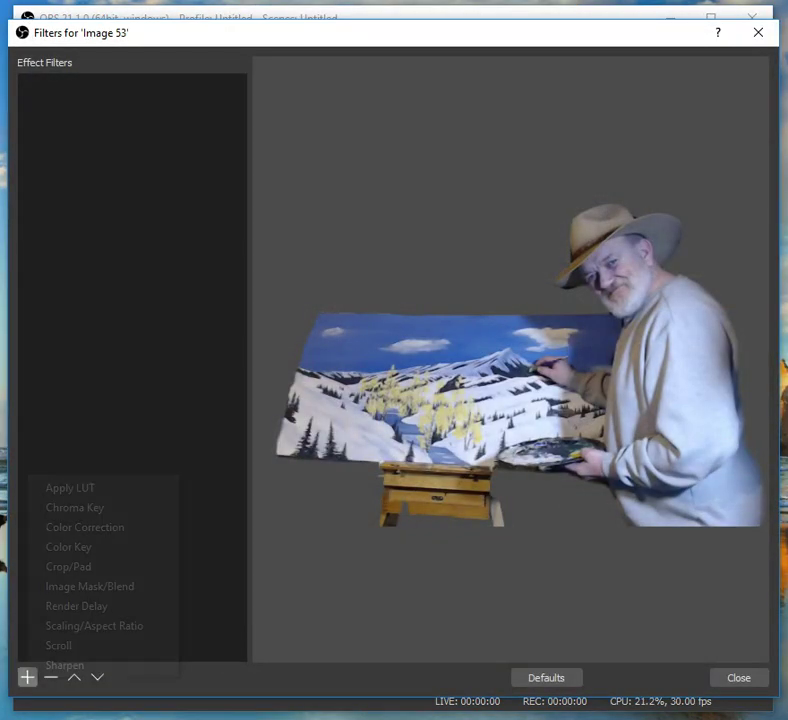
click(57, 645)
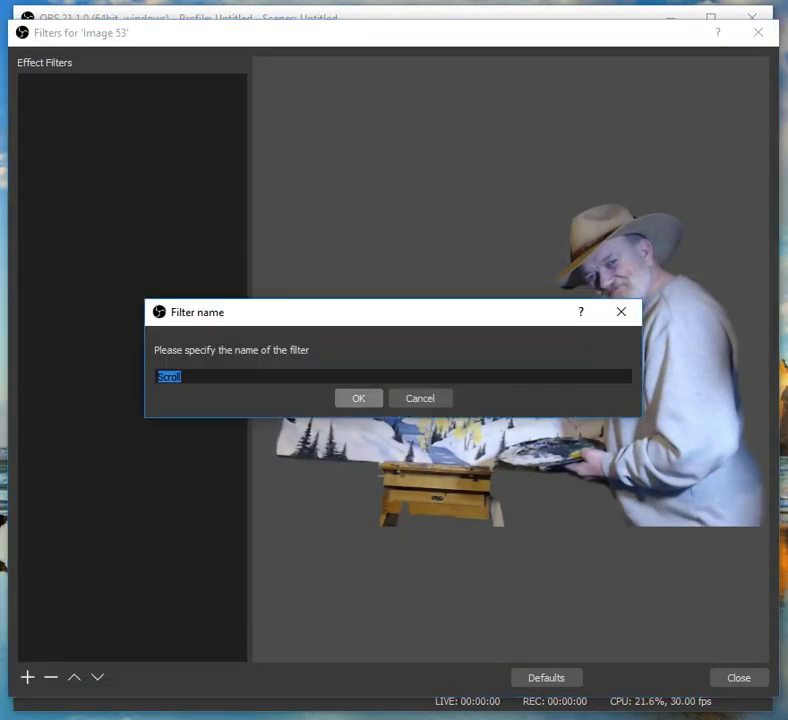
key(Return)
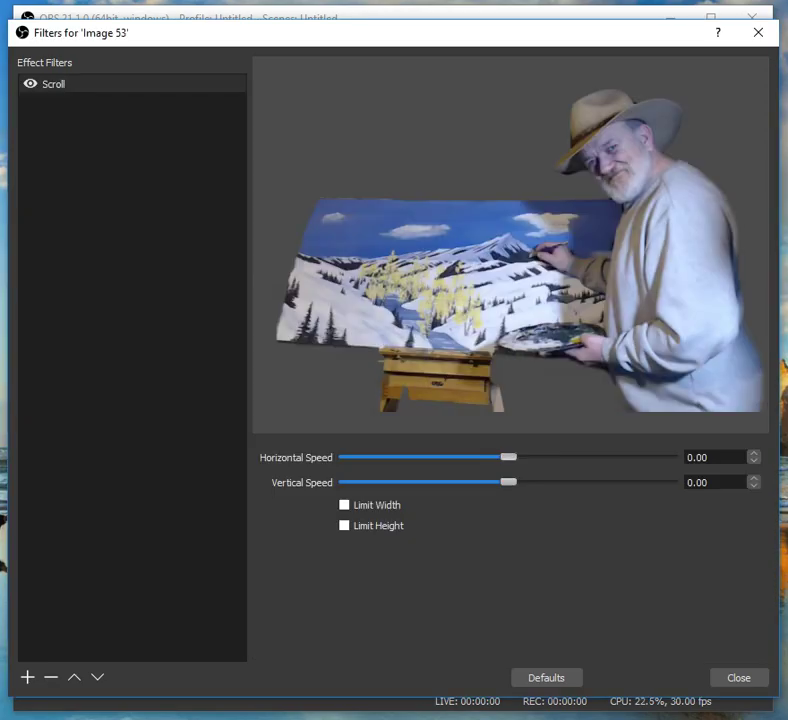
drag(509, 457, 531, 457)
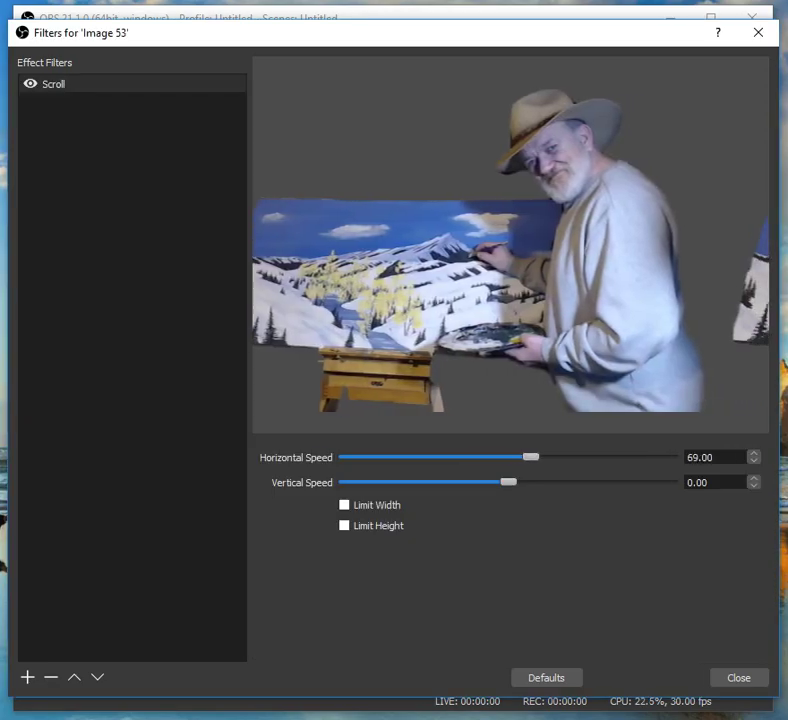
click(739, 678)
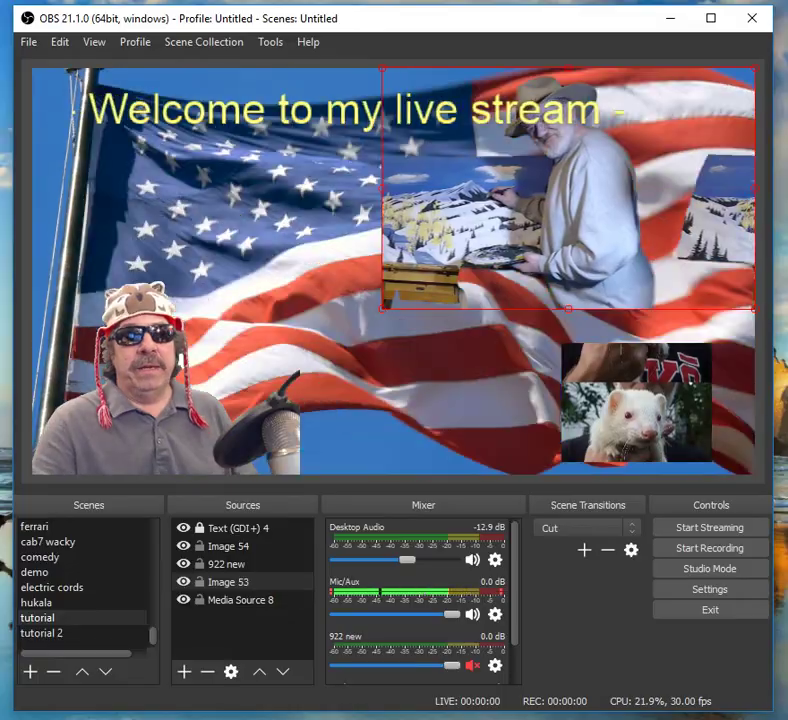
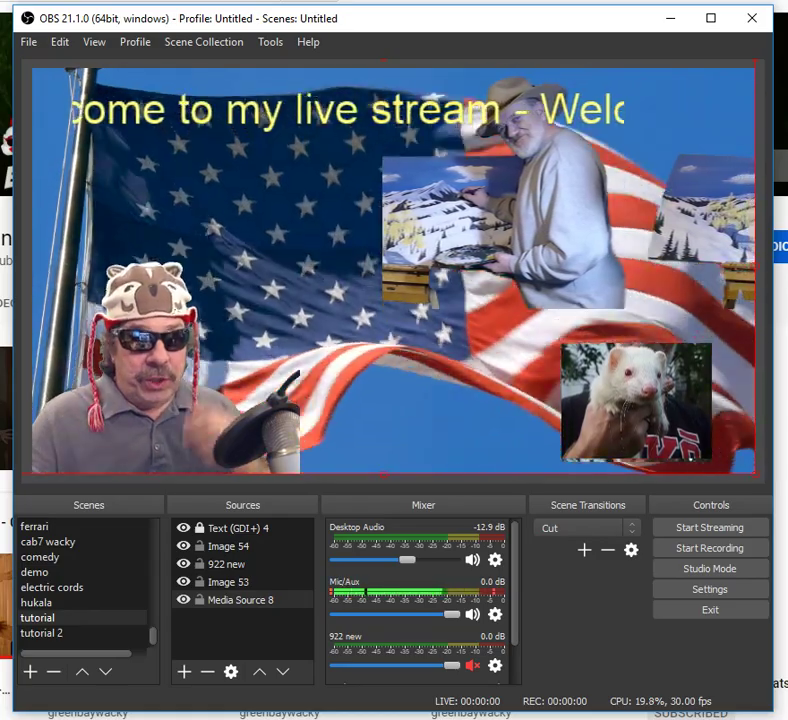
Add a new Window Capture source of the greenbaywacky YouTube Chrome window, shrunk and placed between the webcam and the ferret image.
click(184, 671)
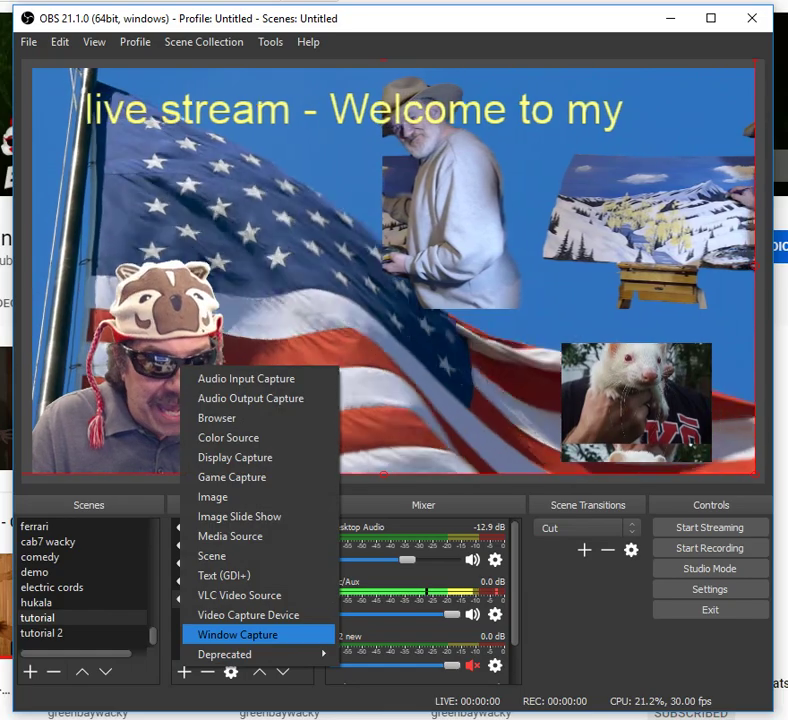
click(238, 634)
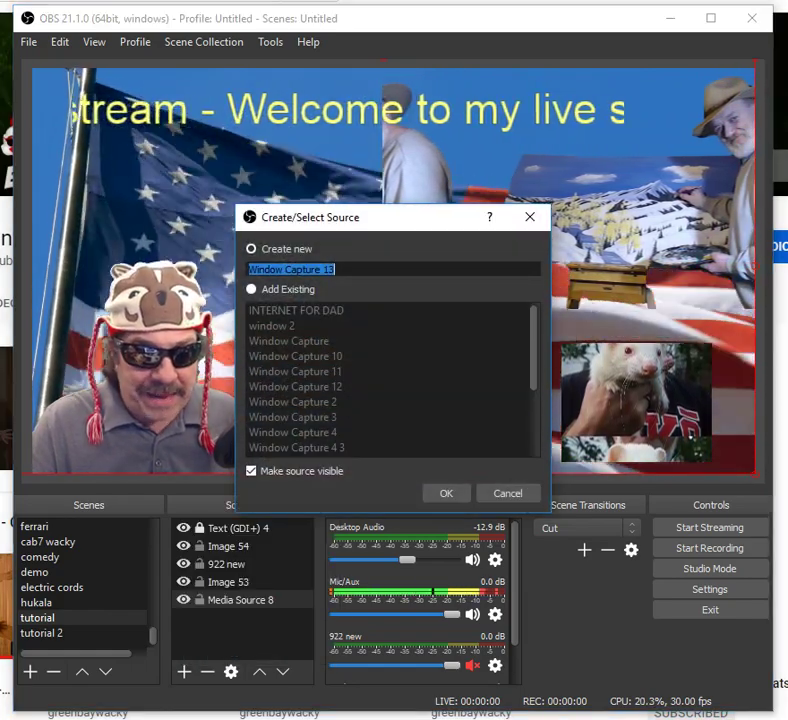
key(Return)
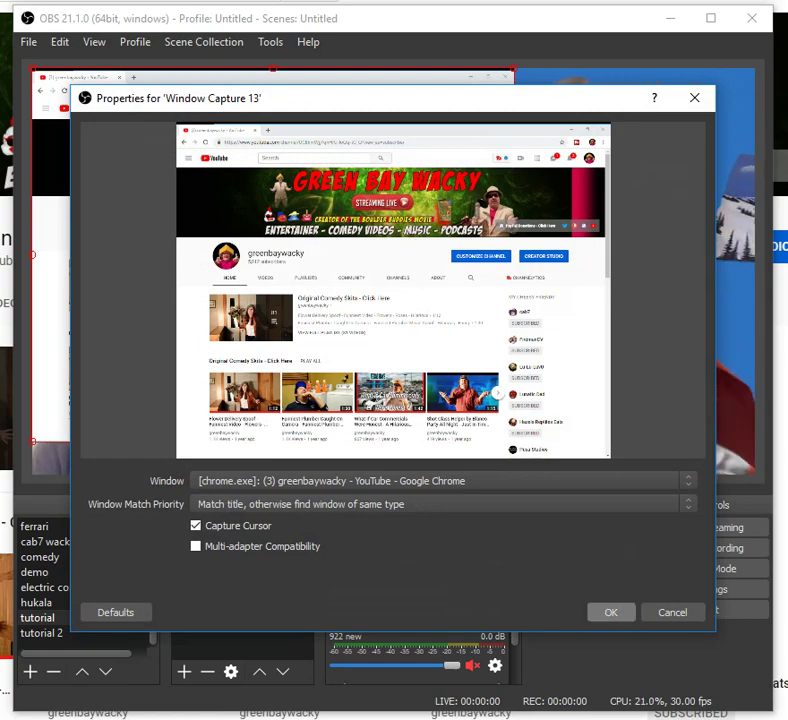
key(Return)
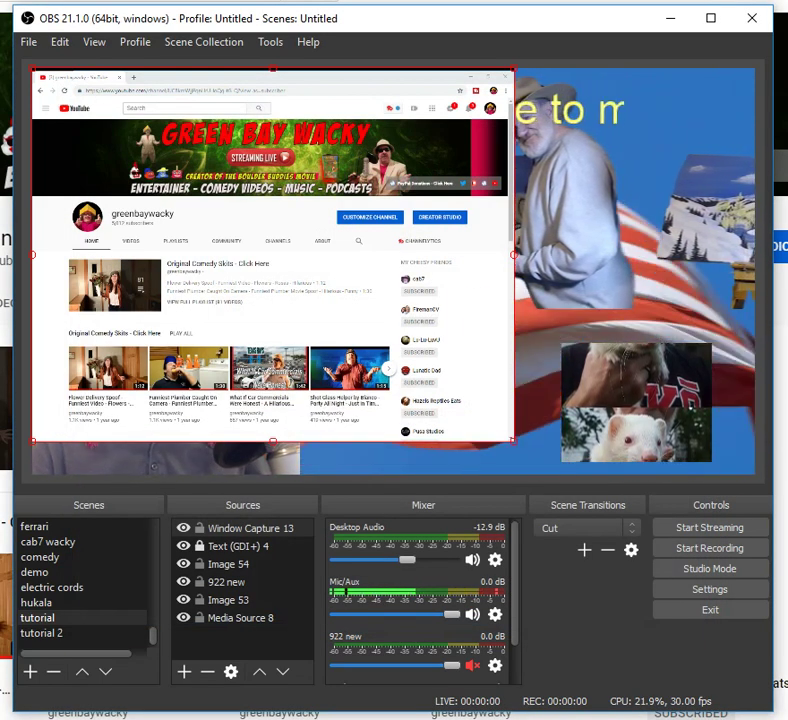
drag(514, 441, 269, 251)
drag(140, 152, 431, 364)
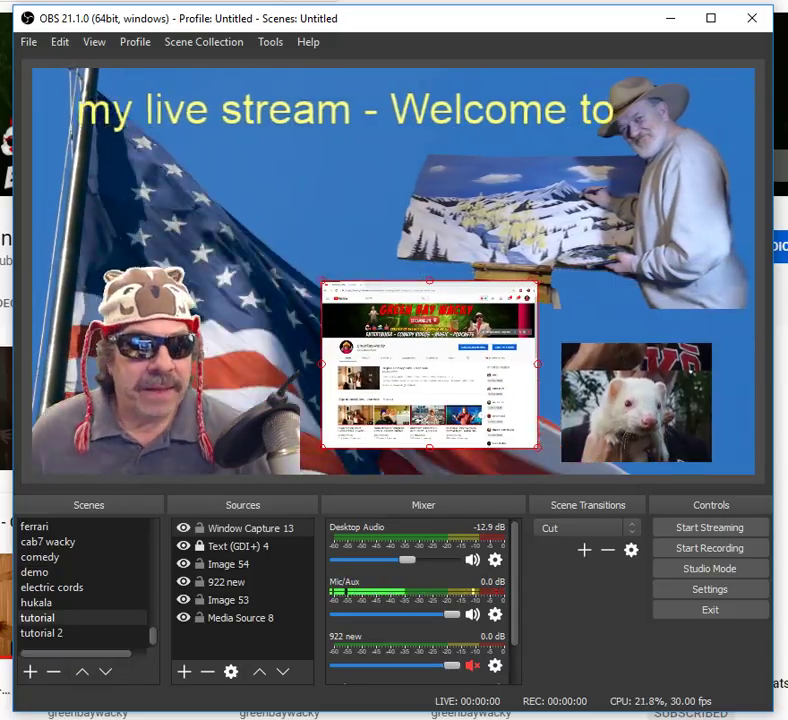
Select the background flag video and compare the tutorial 2 scene with the tutorial scene.
click(240, 618)
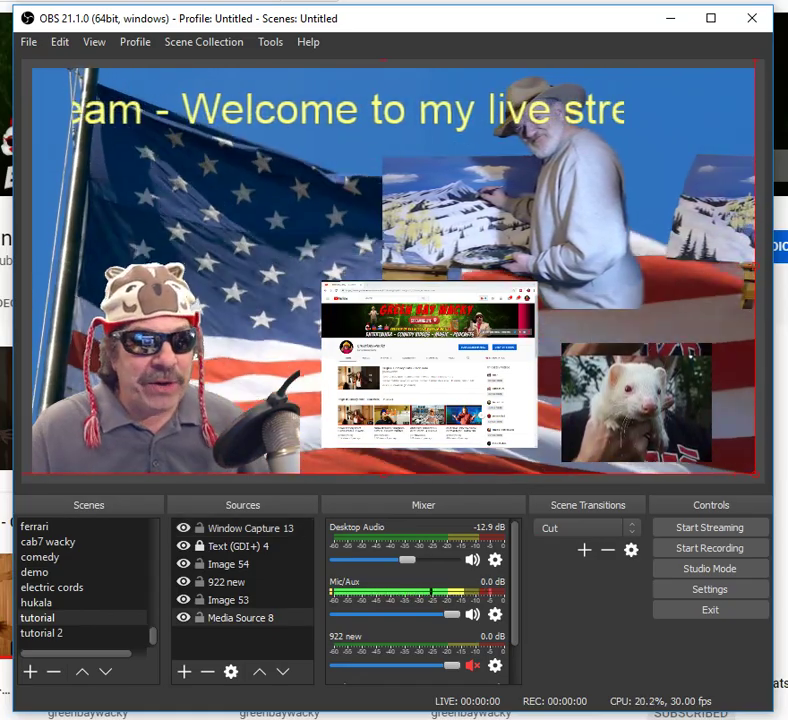
click(42, 633)
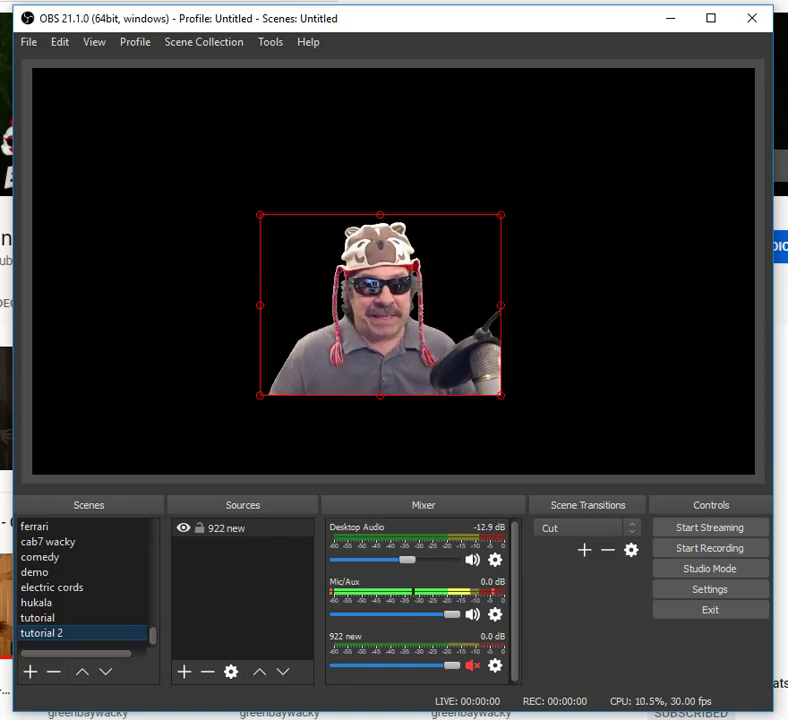
click(38, 618)
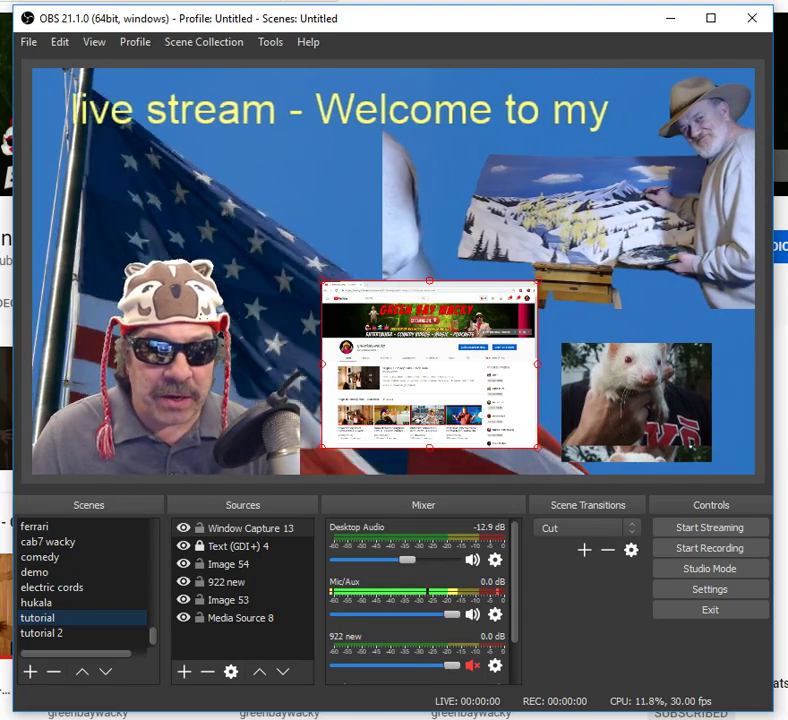
Resize and reposition the YouTube window capture so it sits beside the webcam, slightly overlapping the ferret image.
drag(321, 280, 20, 48)
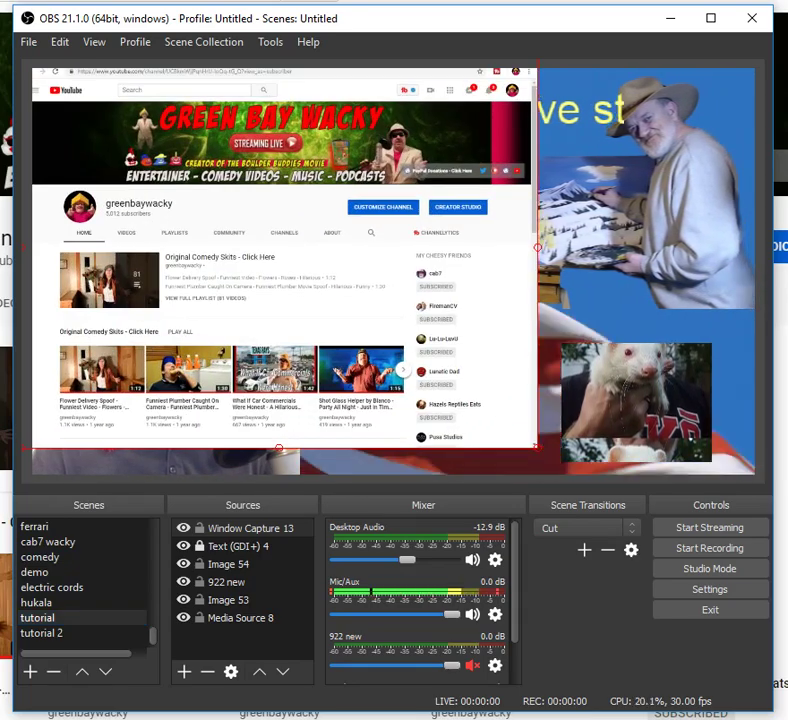
drag(250, 220, 374, 240)
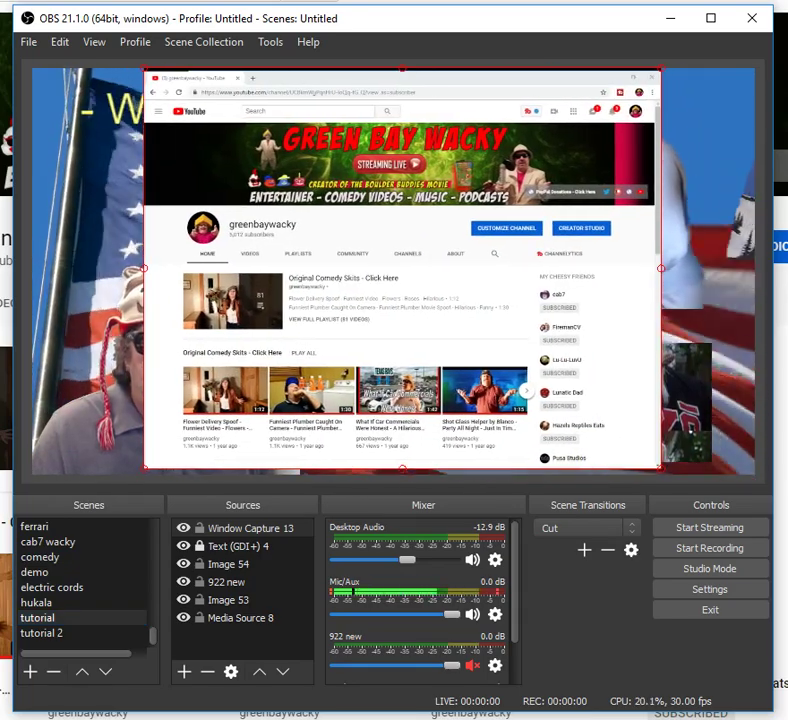
drag(144, 68, 399, 266)
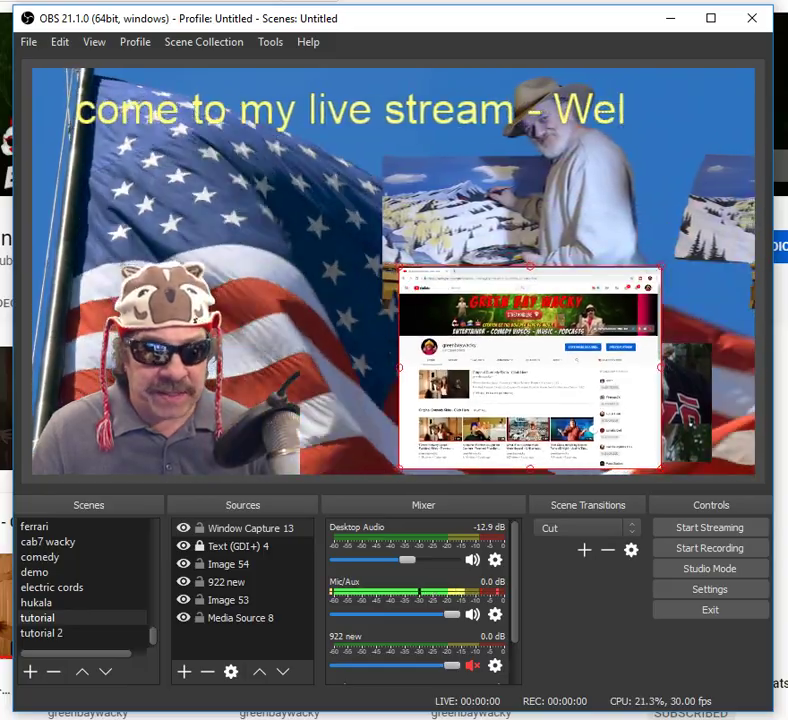
drag(480, 335, 392, 351)
Shift the unlocked background flag video upward and move it back down to cover the canvas.
drag(306, 278, 301, 257)
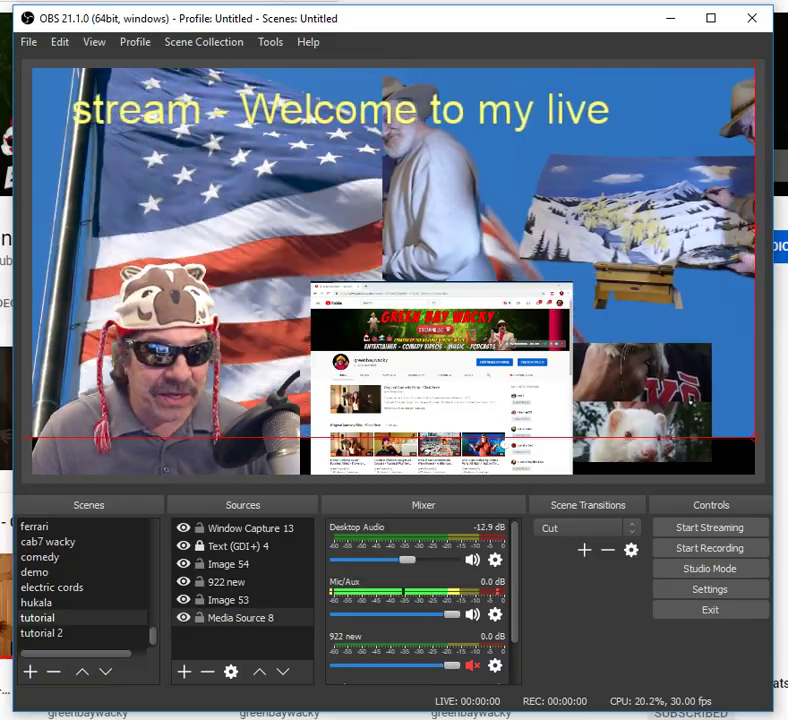
click(180, 375)
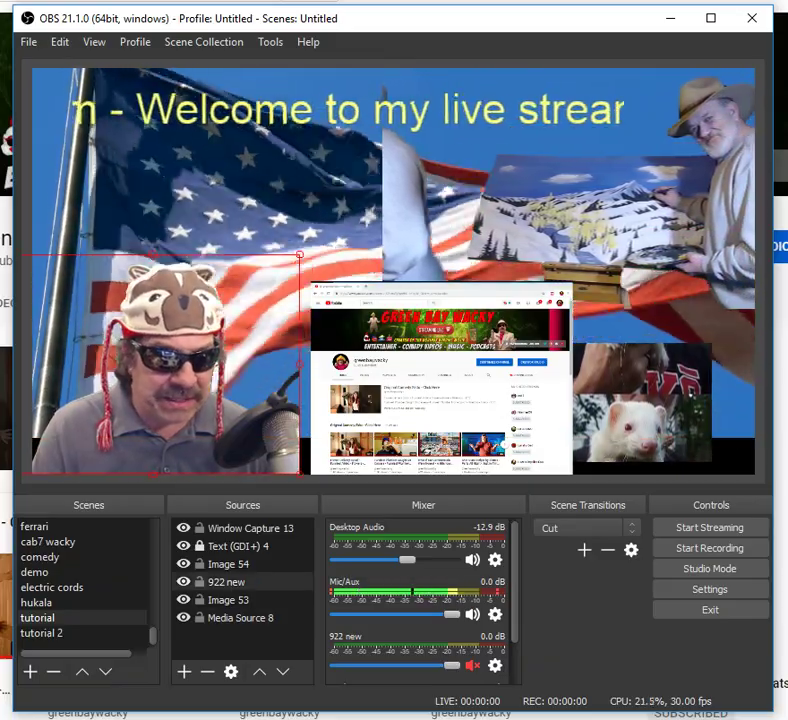
click(300, 205)
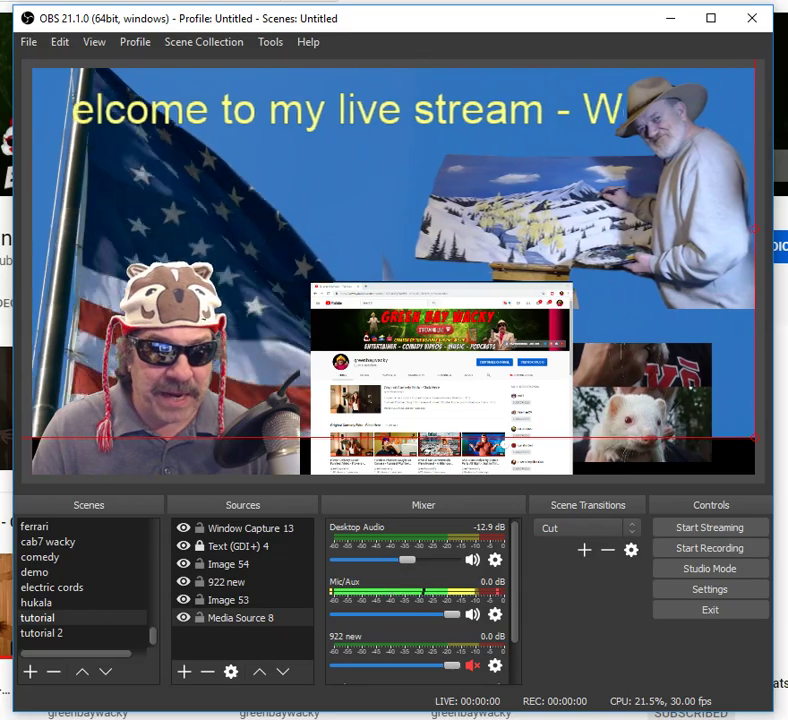
drag(300, 205, 301, 252)
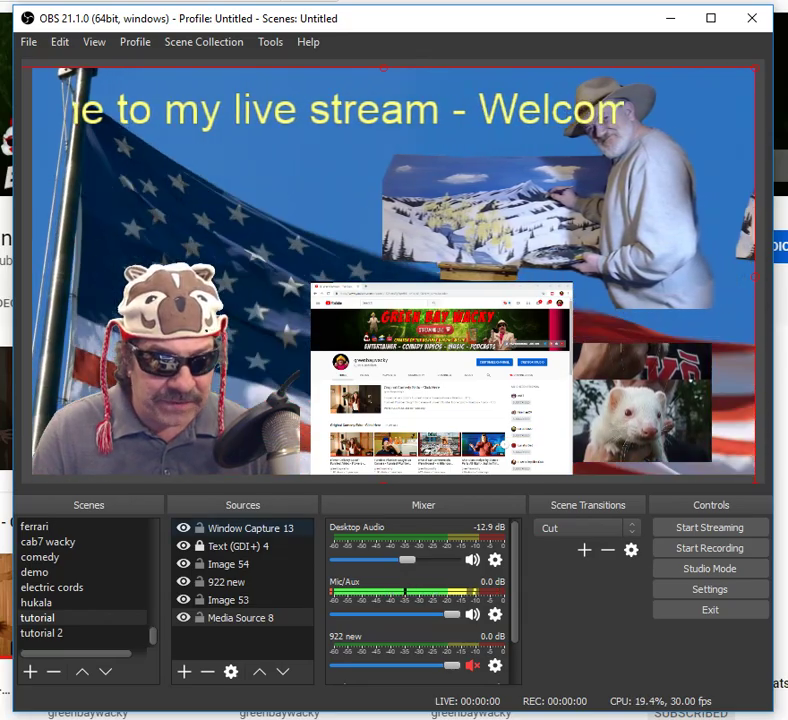
Lock all the remaining unlocked sources in the tutorial scene.
click(200, 564)
click(200, 582)
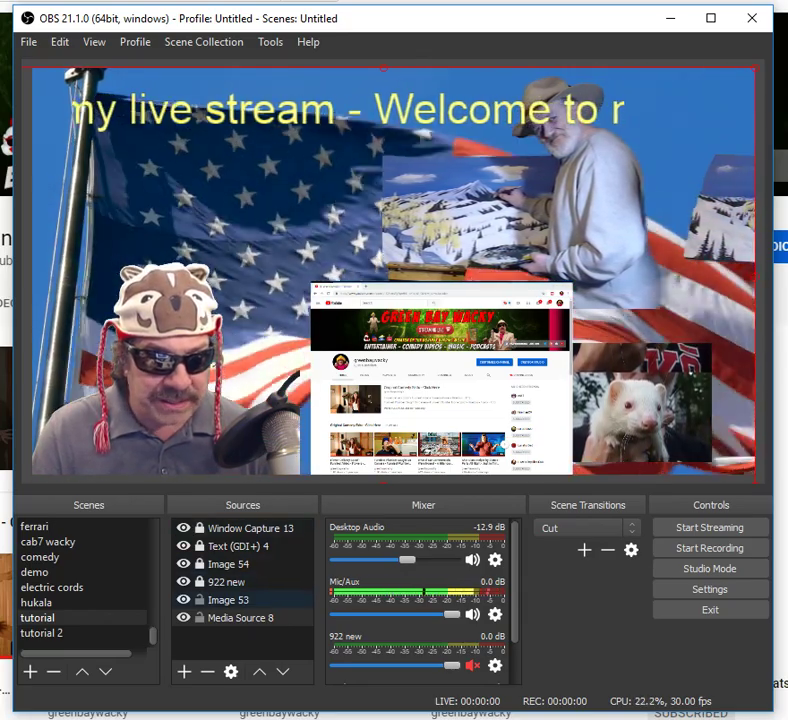
click(204, 600)
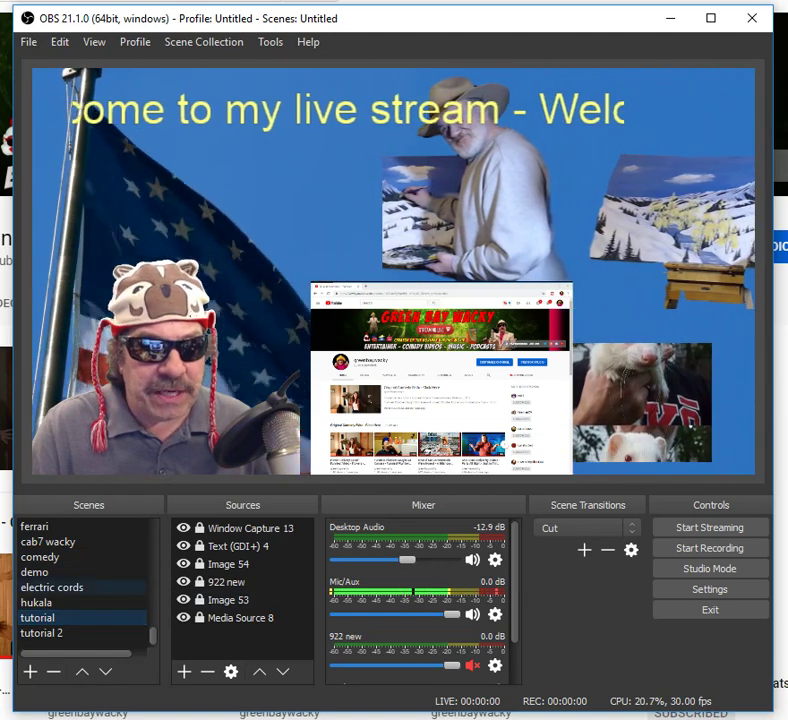
Check the tutorial 2 scene and unlock every source in the tutorial scene.
click(42, 633)
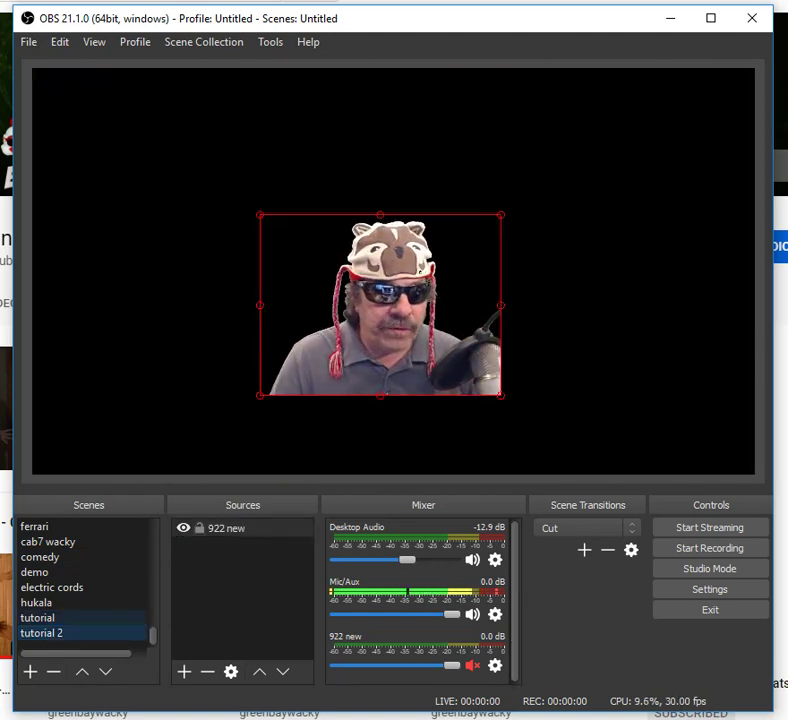
click(42, 617)
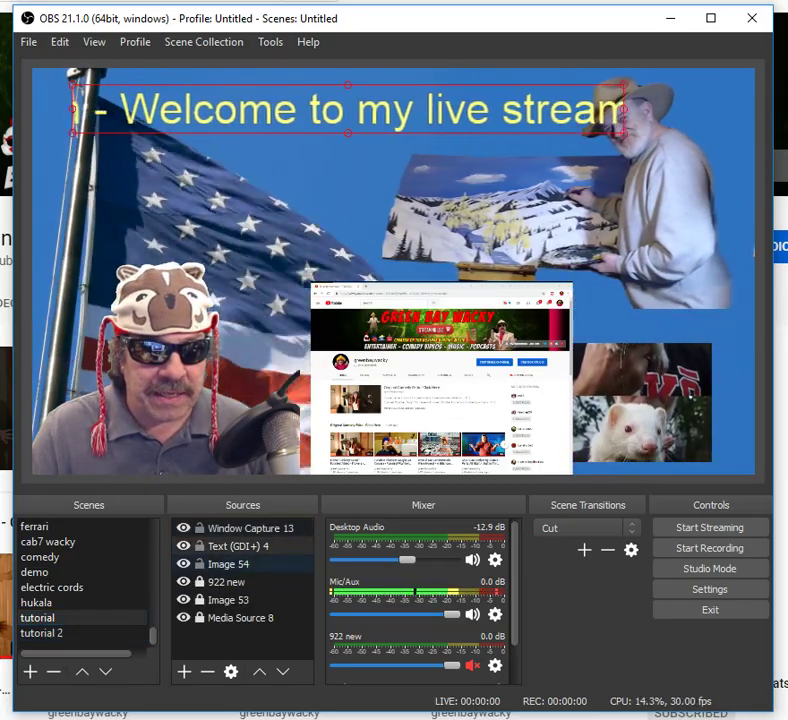
click(228, 600)
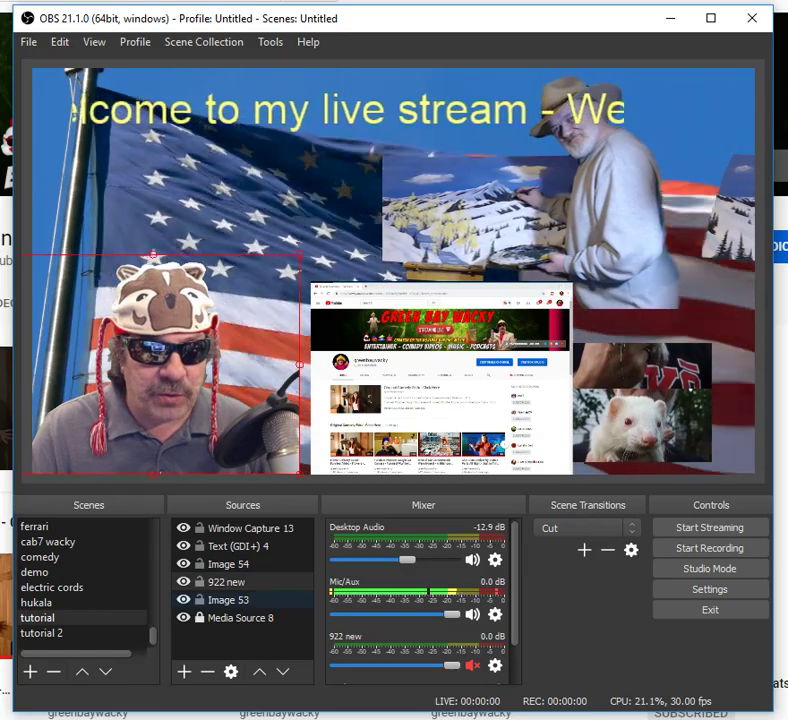
Compare the tutorial and tutorial 2 scenes and view the scene options available for tutorial 2.
click(42, 633)
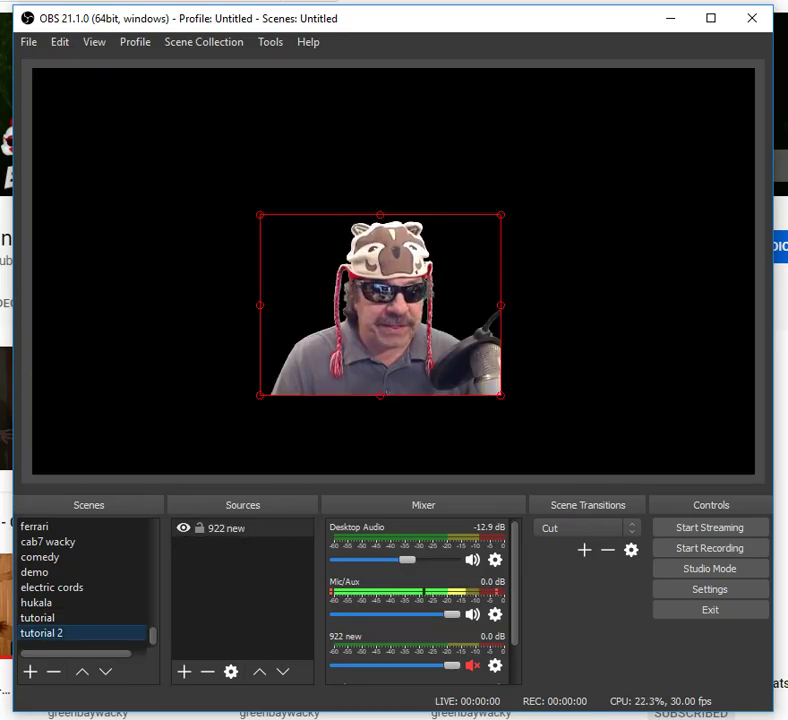
click(40, 618)
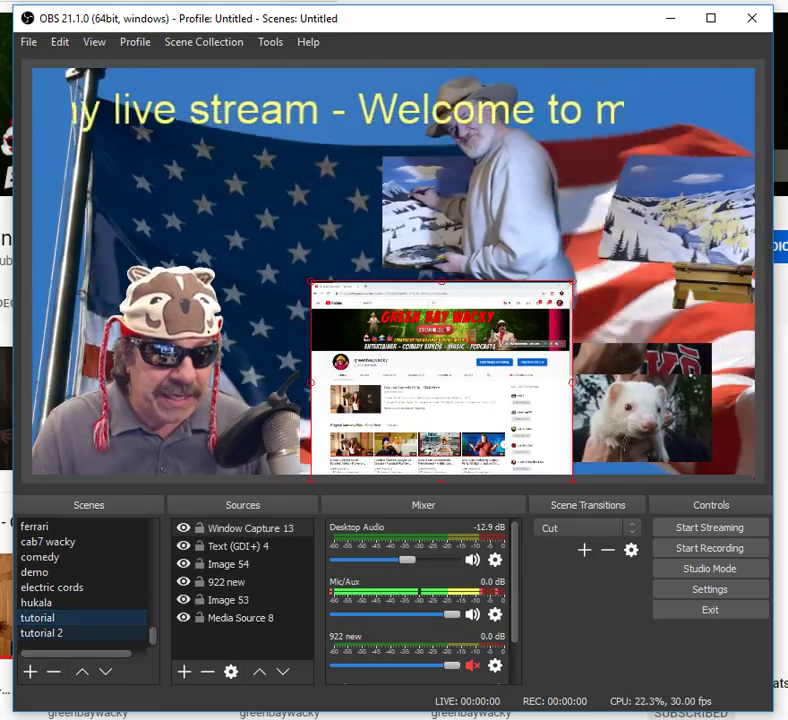
click(42, 633)
right_click(70, 630)
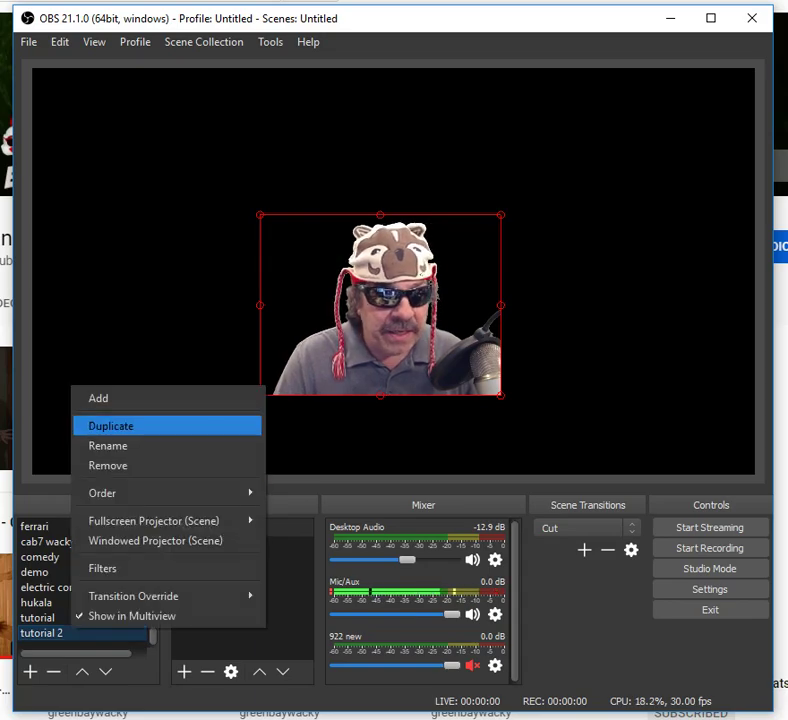
click(40, 618)
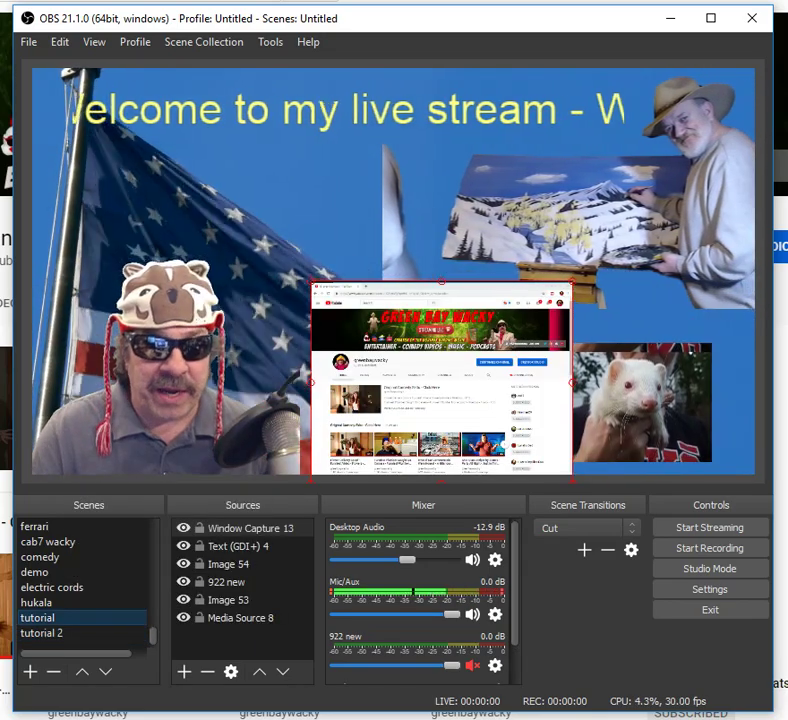
Copy the YouTube window capture source in the tutorial scene.
mouse_move(270, 220)
mouse_down()
mouse_move(249, 161)
mouse_move(271, 221)
mouse_up()
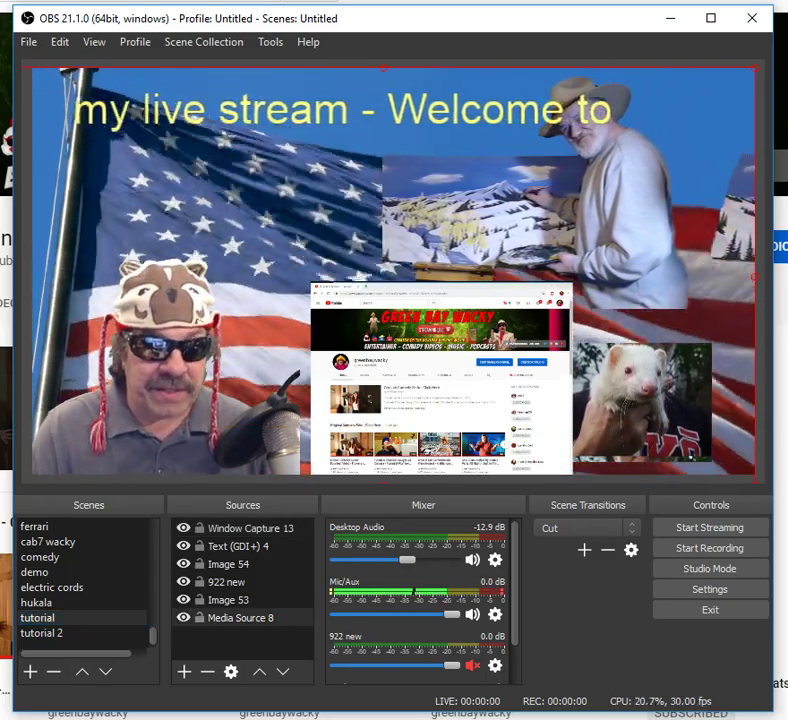
click(441, 381)
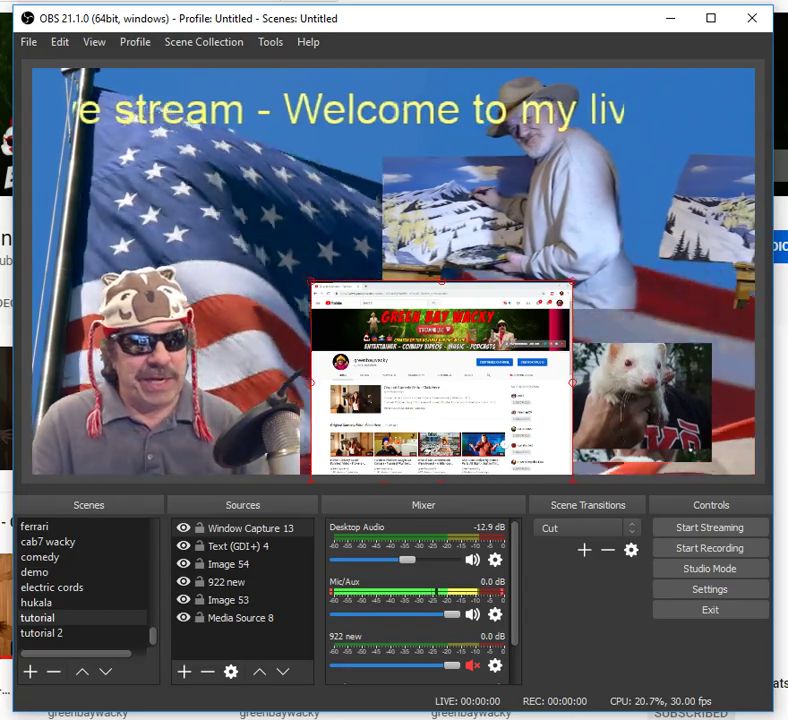
right_click(405, 384)
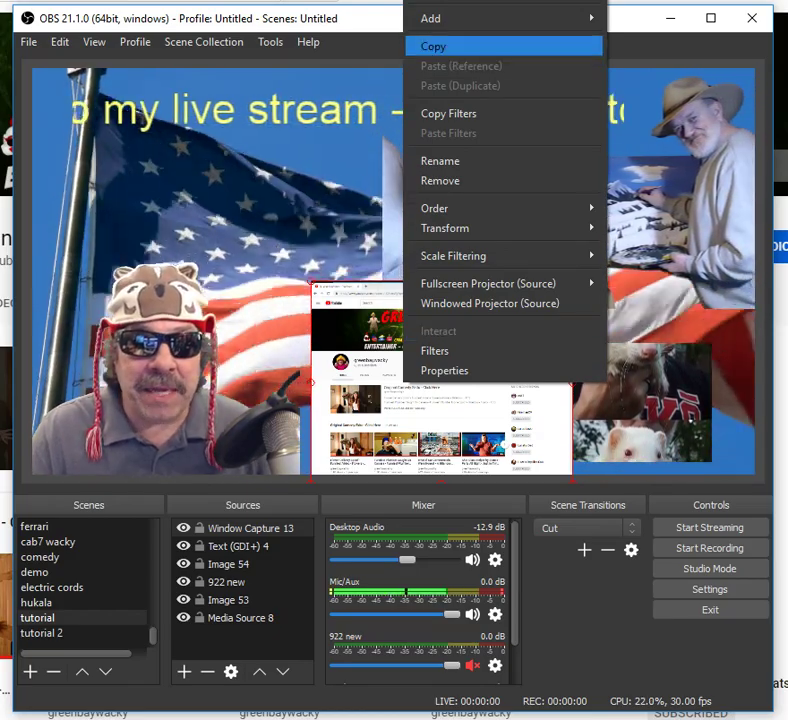
click(433, 46)
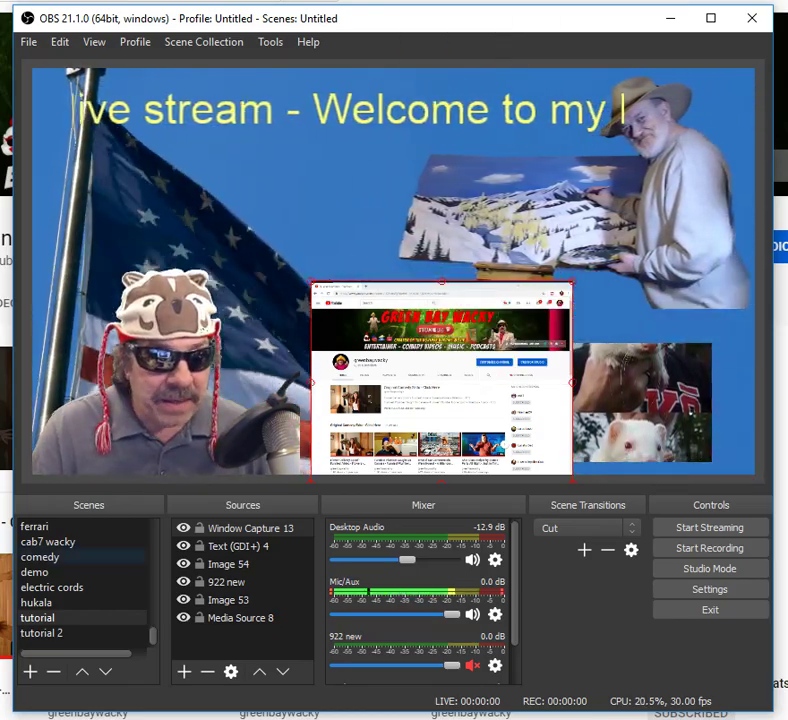
Paste the copied window capture as a duplicate into the tutorial 2 scene and move the webcam to its left.
click(46, 633)
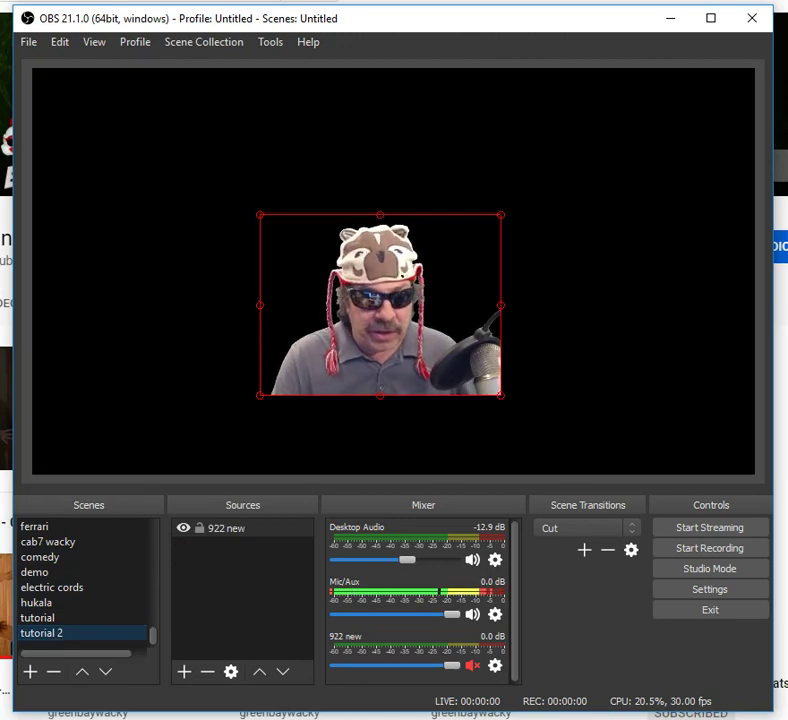
click(227, 528)
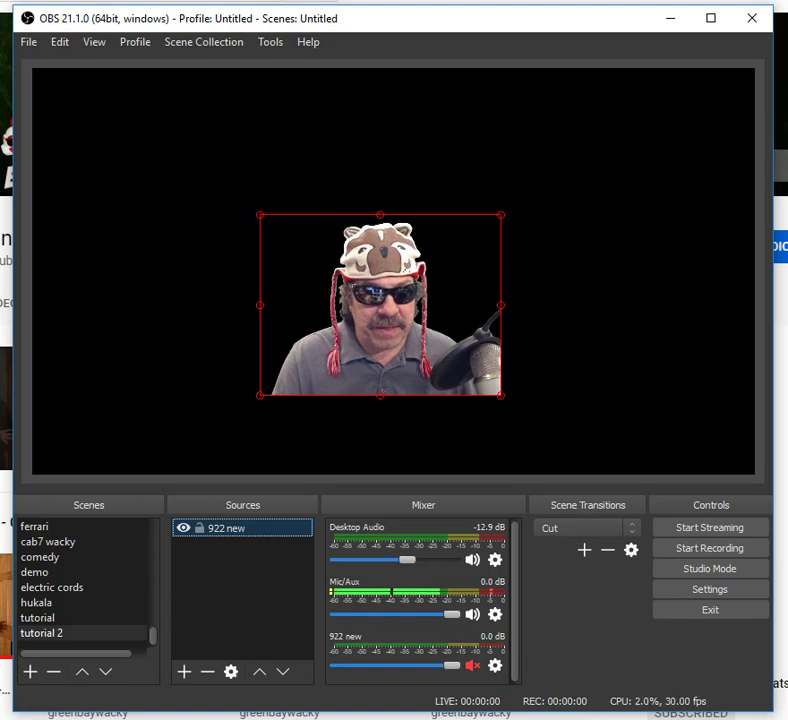
right_click(222, 528)
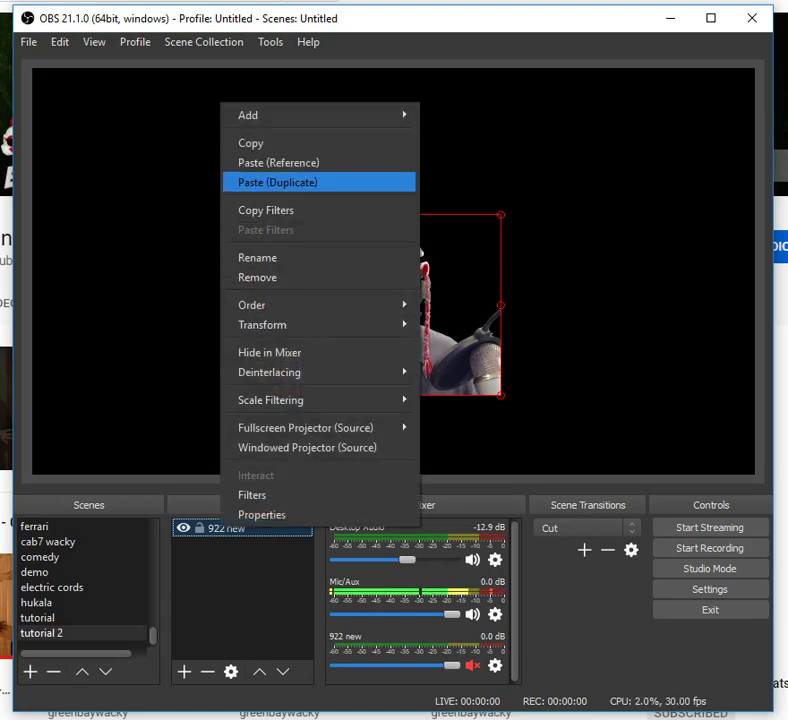
click(277, 182)
drag(375, 255, 184, 295)
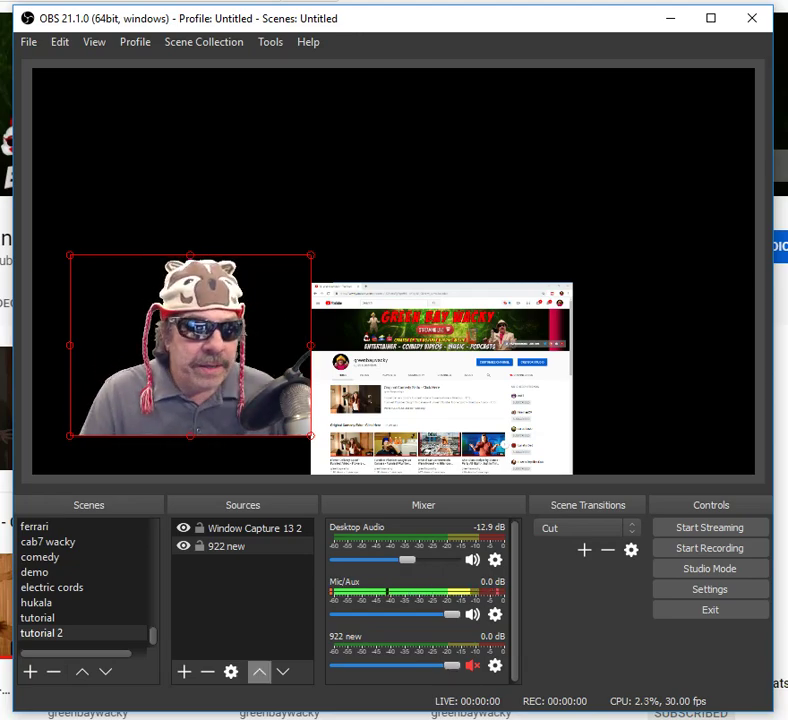
Duplicate the tutorial scene under the name "tutorial 3".
click(40, 617)
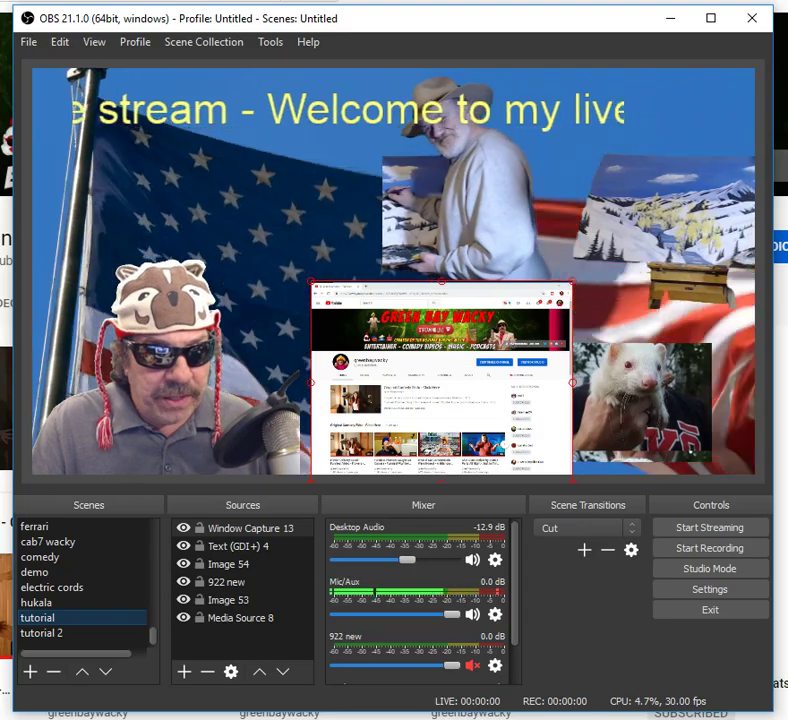
right_click(63, 614)
click(102, 413)
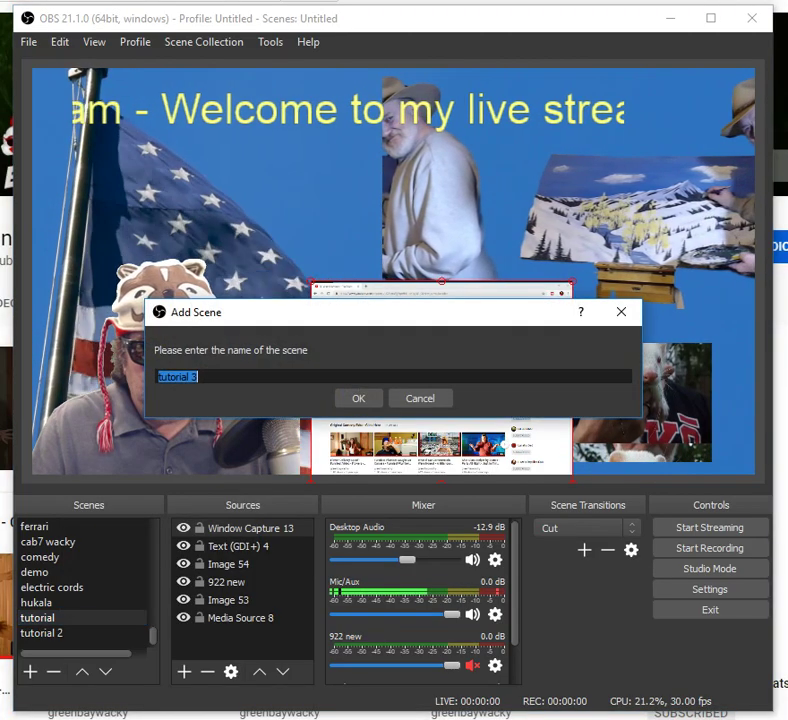
text(tutorial 3)
key(Return)
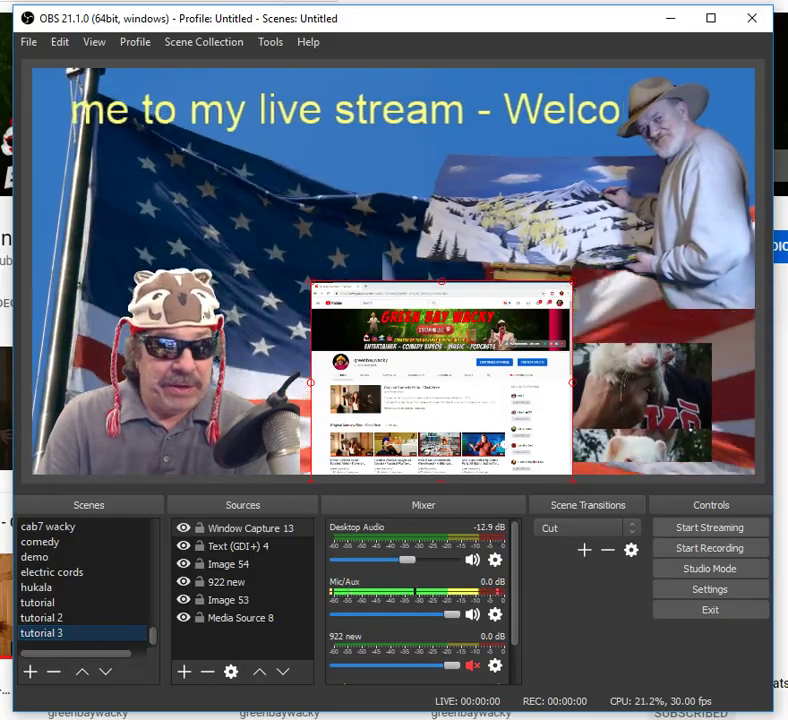
Remove the YouTube window capture and the ferret image from the tutorial 3 scene.
click(300, 215)
click(441, 380)
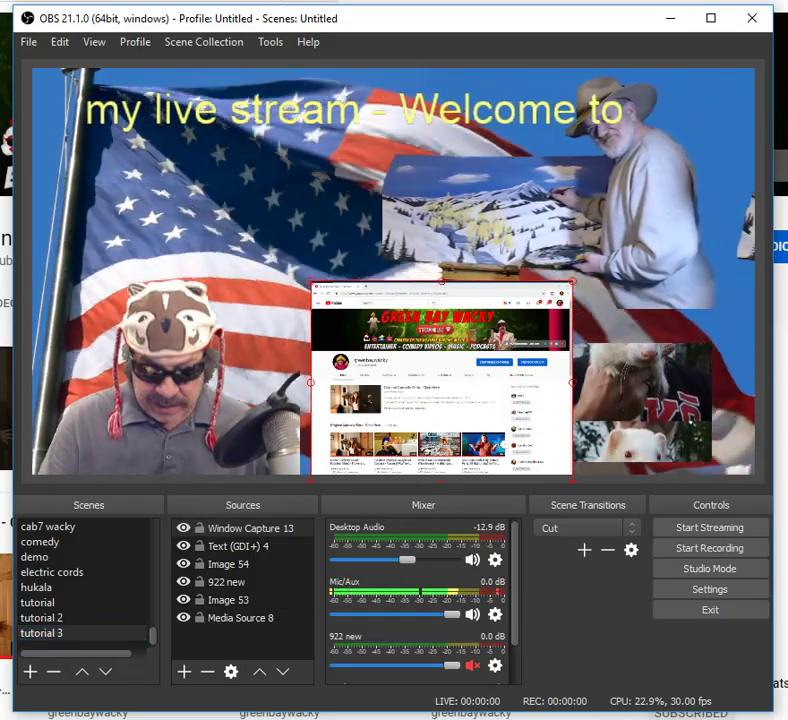
key(Delete)
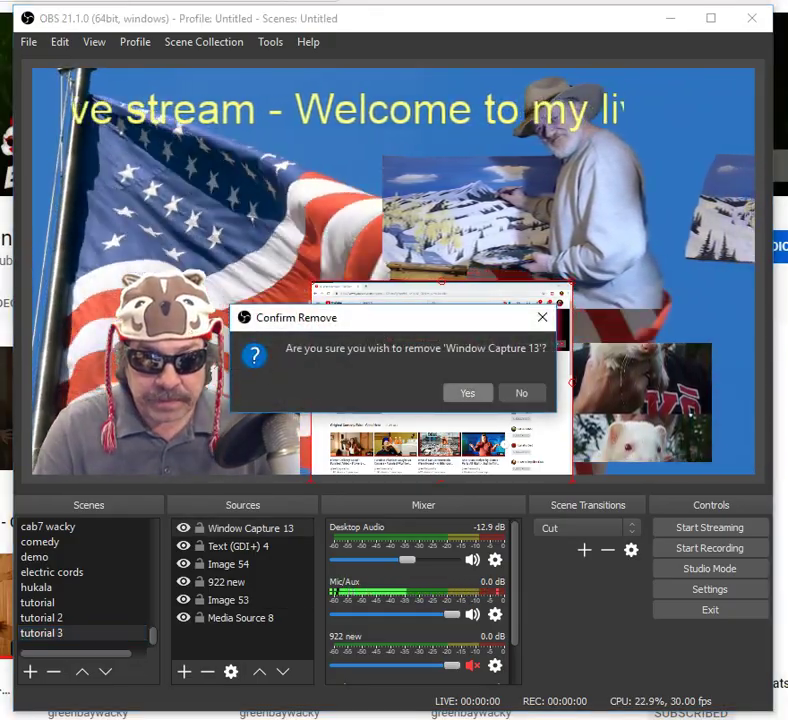
key(Return)
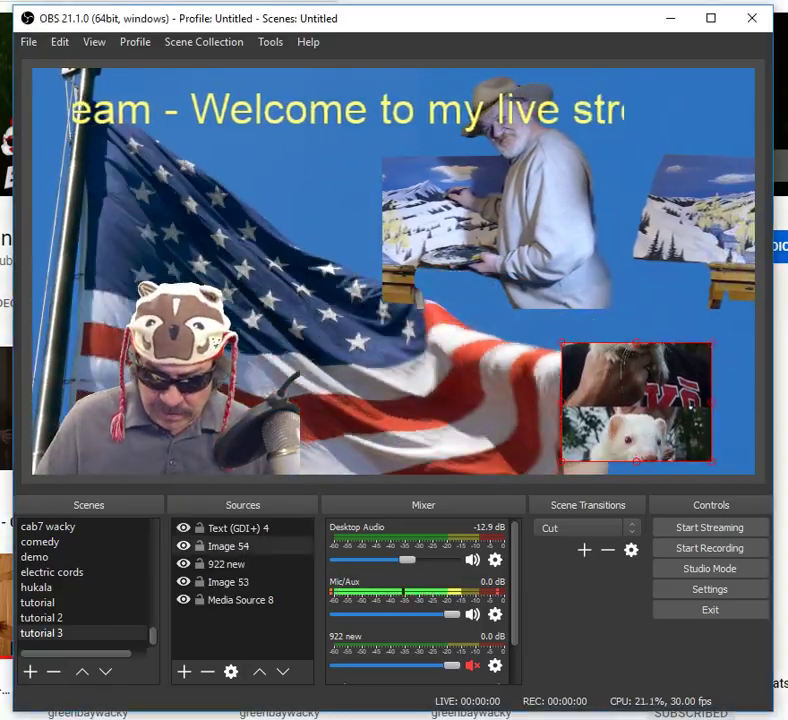
key(Delete)
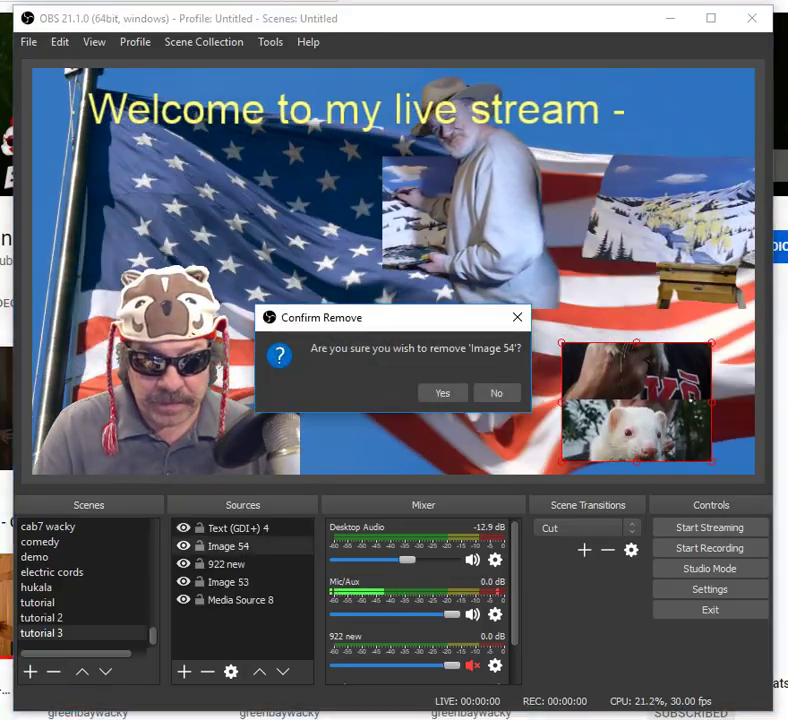
key(Return)
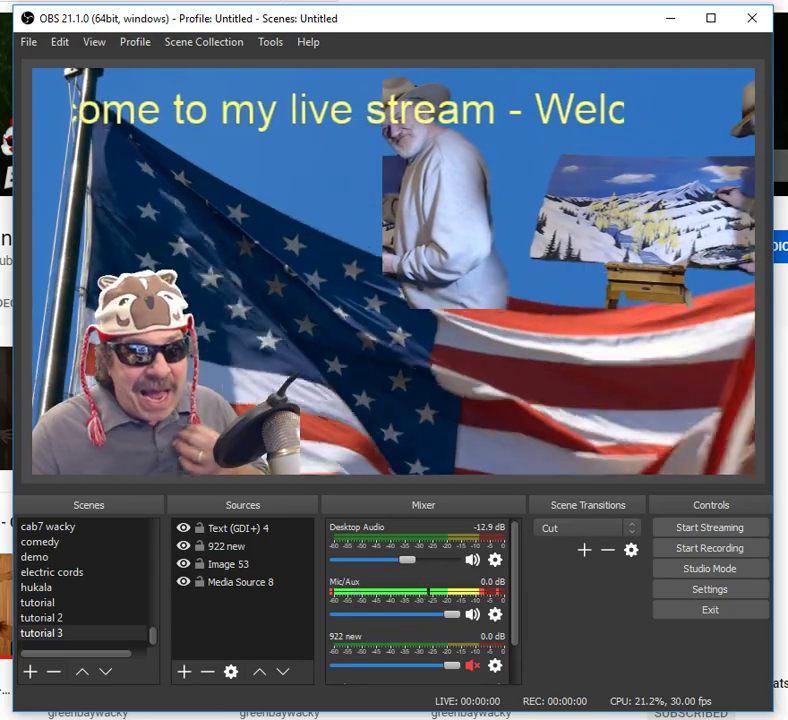
Compare the original tutorial scene with tutorial 3, and remove the scrolling welcome text from the tutorial 3 scene.
click(60, 603)
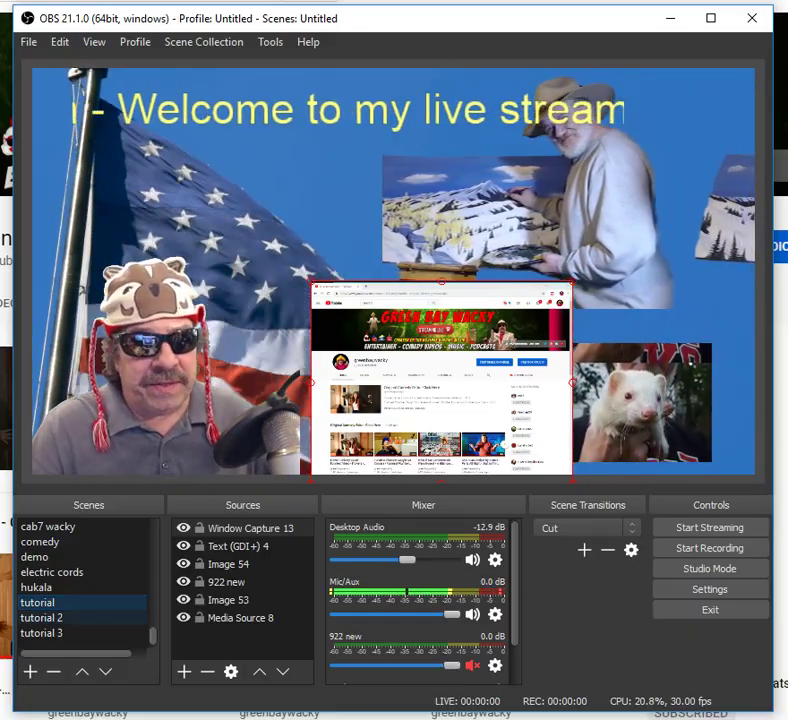
click(60, 633)
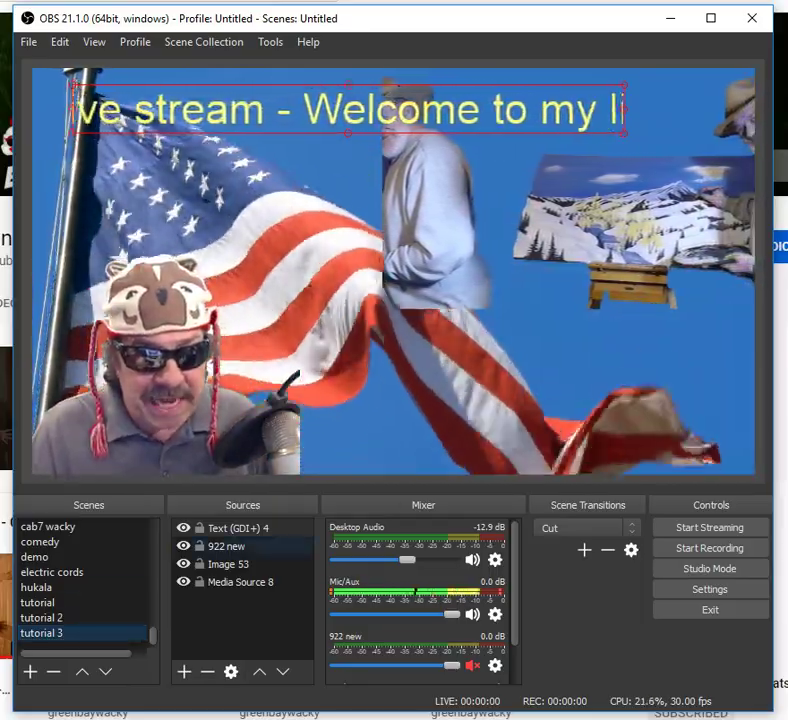
click(238, 528)
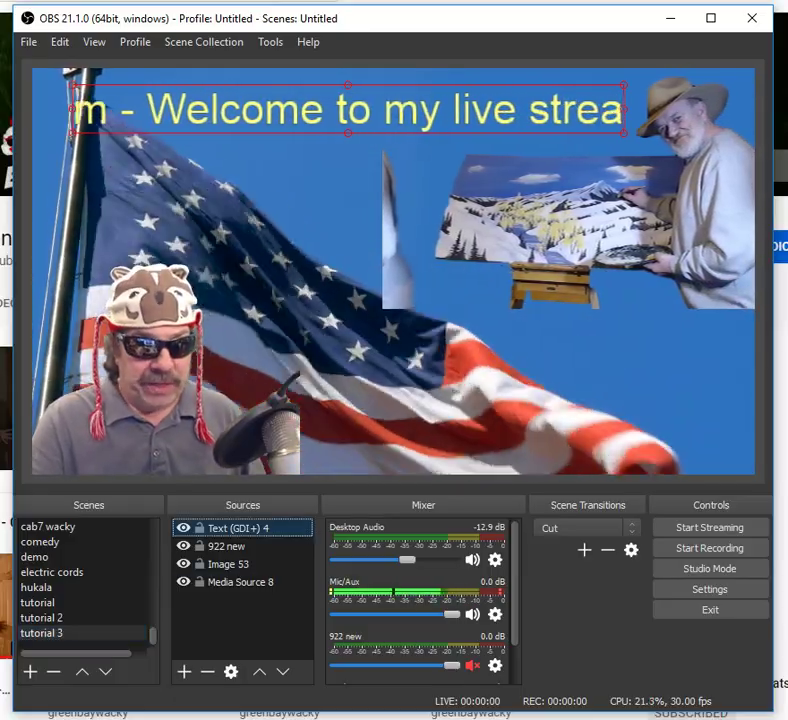
click(207, 671)
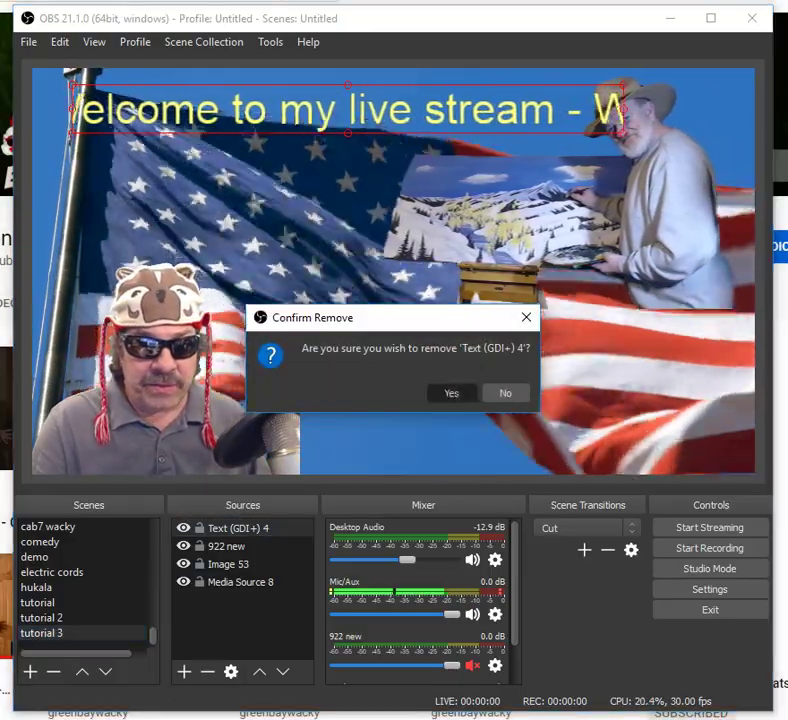
key(Return)
View the original tutorial scene for comparison and return to tutorial 3 with its full-canvas background media source selected.
click(40, 603)
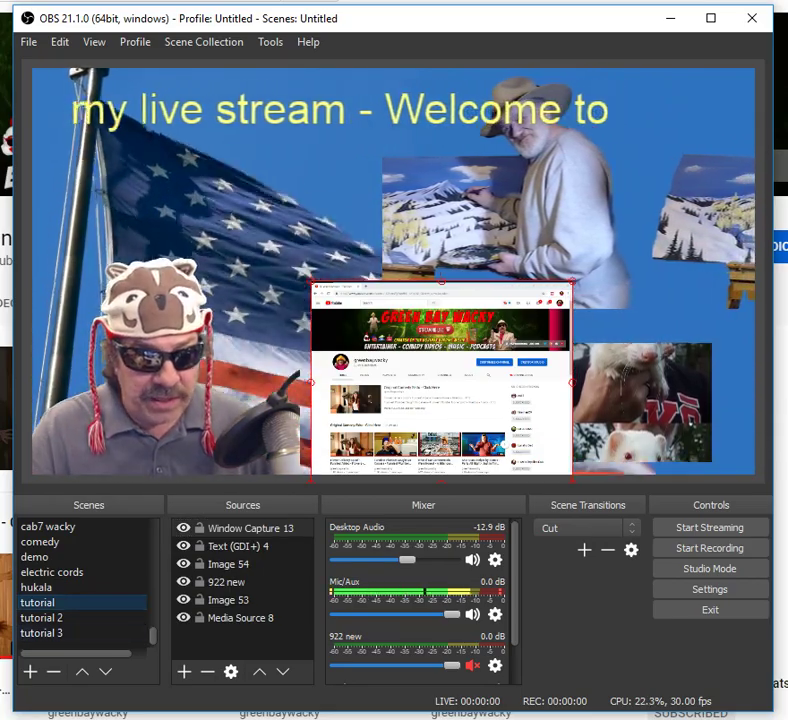
click(42, 633)
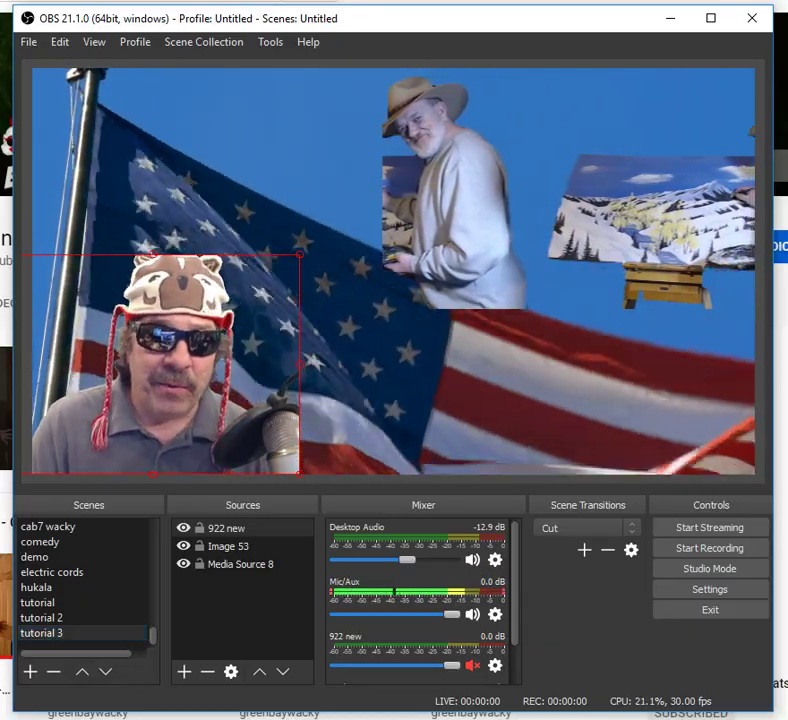
click(240, 564)
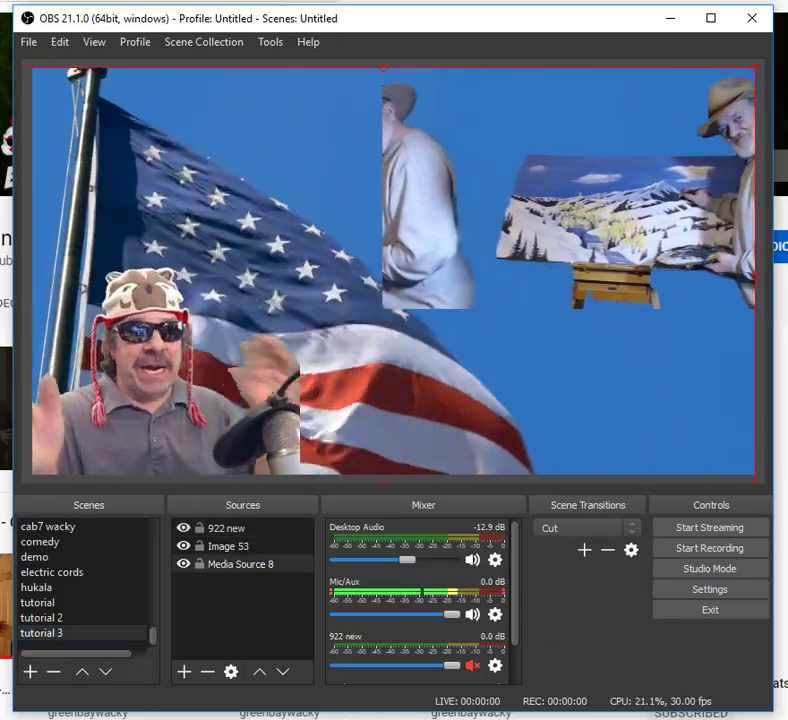